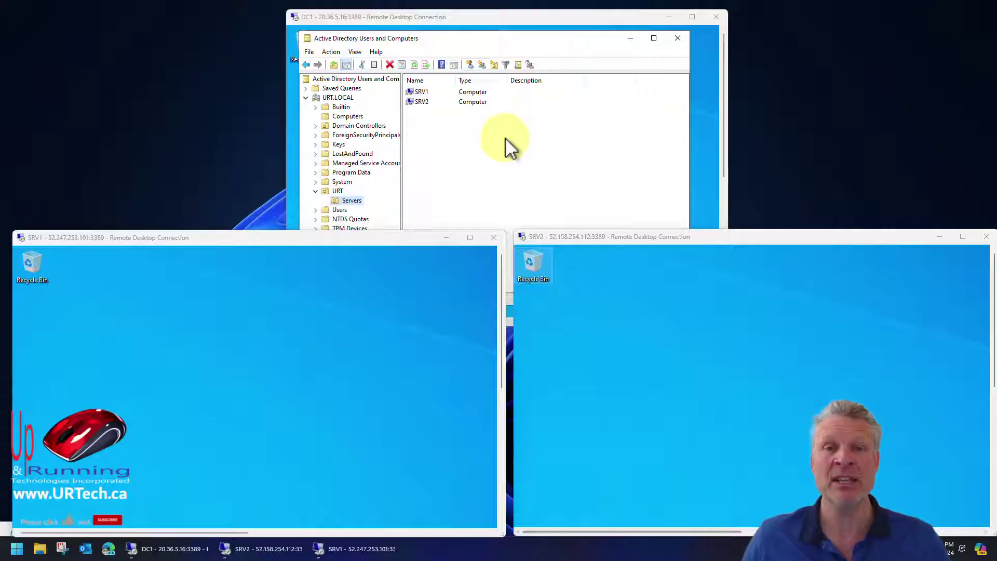
Review the DC1, SRV1 and SRV2 remote sessions, then maximize the SRV1 session.
left_click(507, 20)
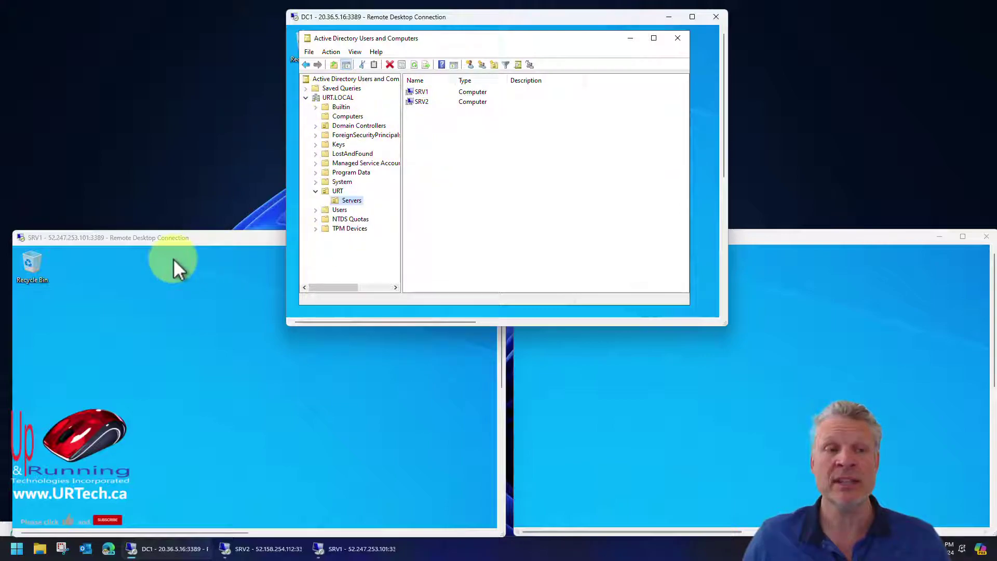
left_click(222, 238)
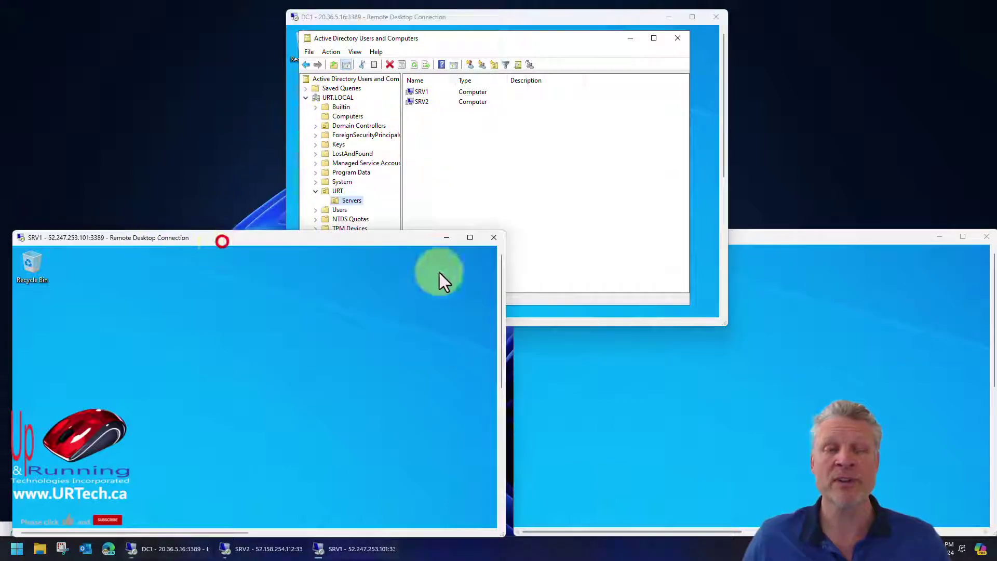
left_click(790, 238)
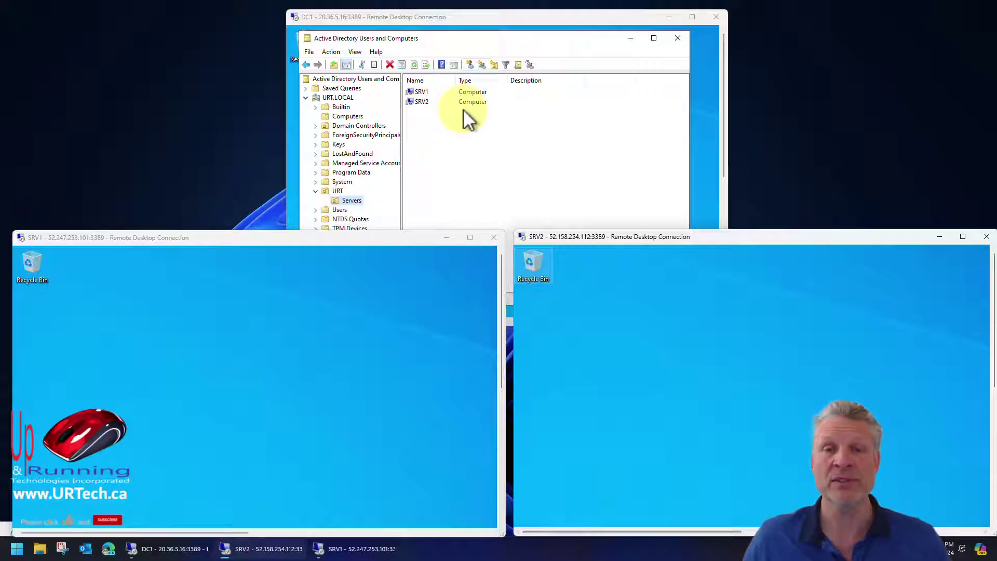
left_click(466, 240)
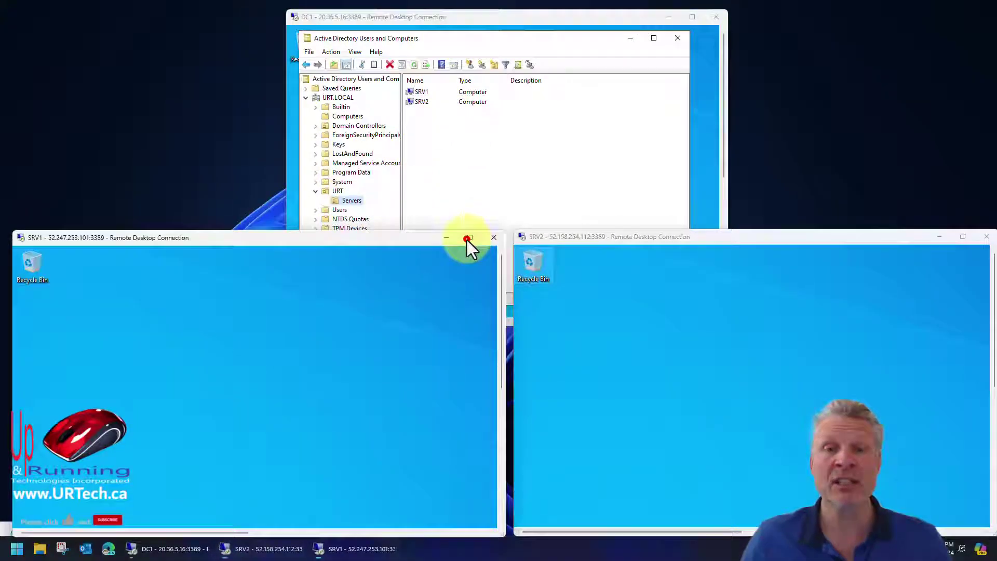
Install the Failover Clustering feature with its management tools on SRV1 via Add Roles and Features.
left_click(10, 551)
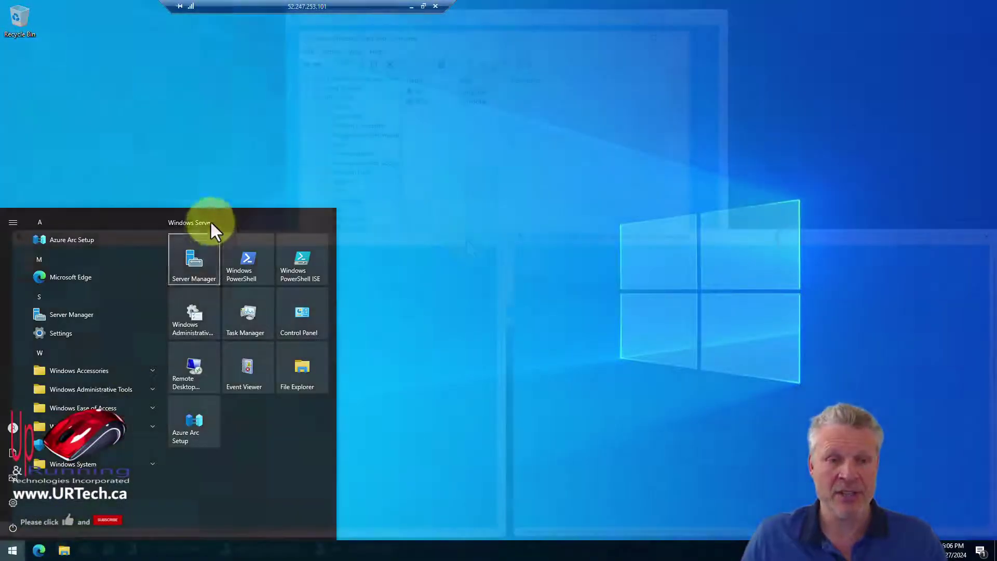
left_click(179, 261)
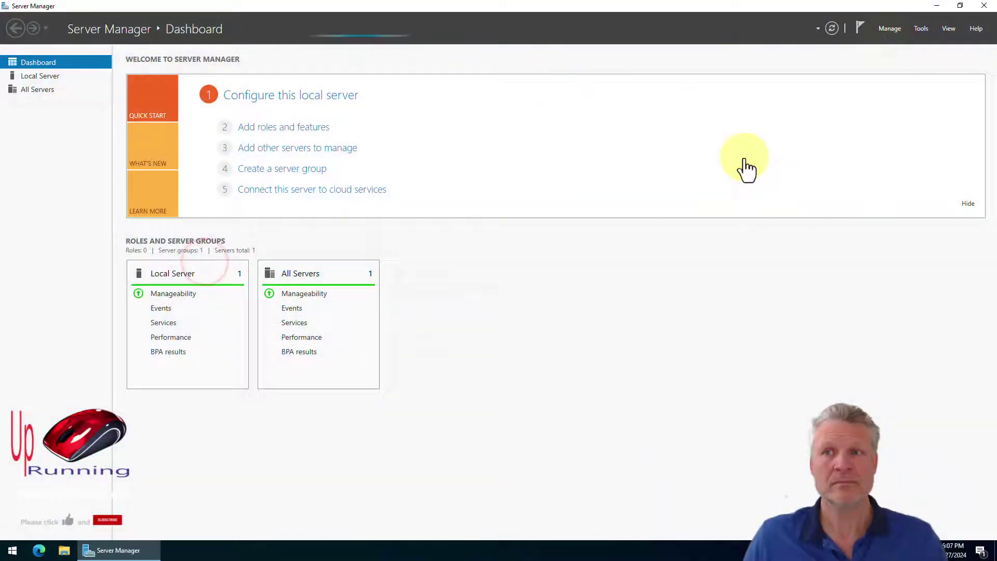
left_click(890, 28)
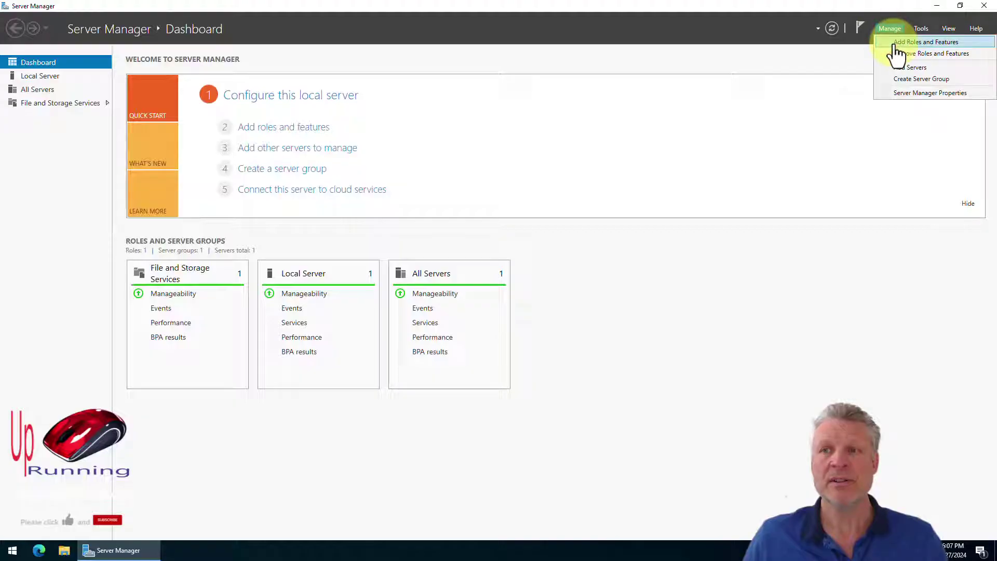
left_click(896, 43)
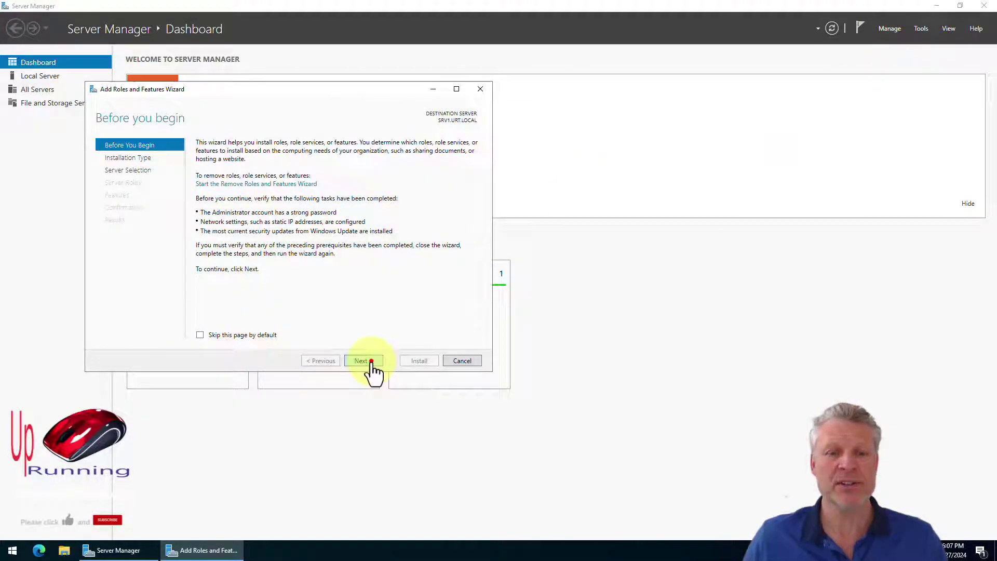
left_click(362, 361)
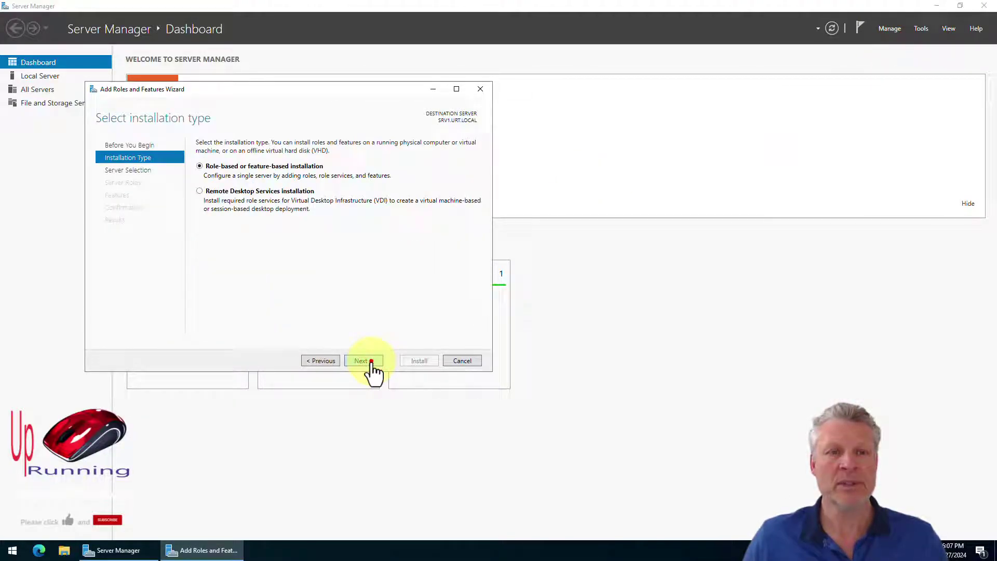
left_click(372, 361)
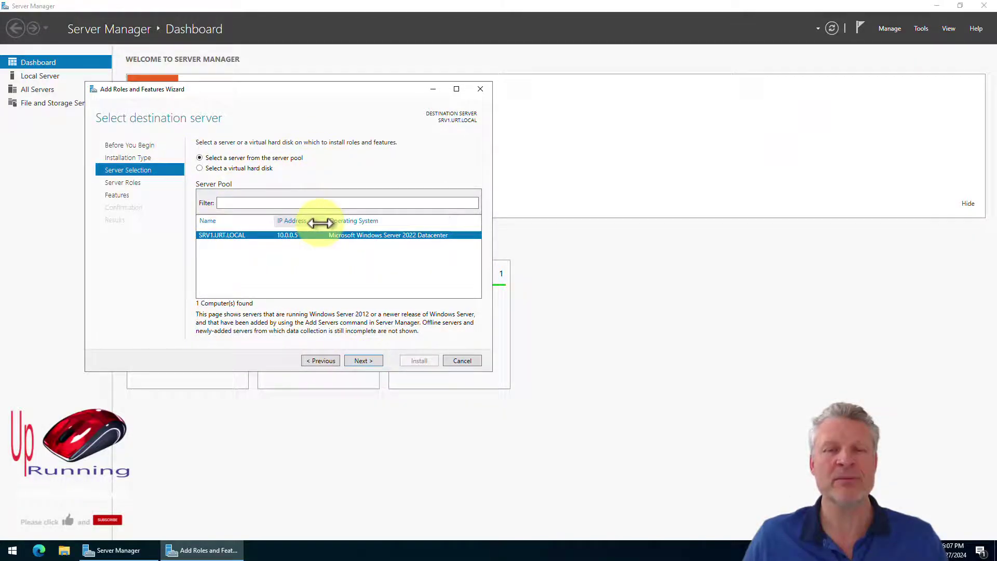
left_click(362, 360)
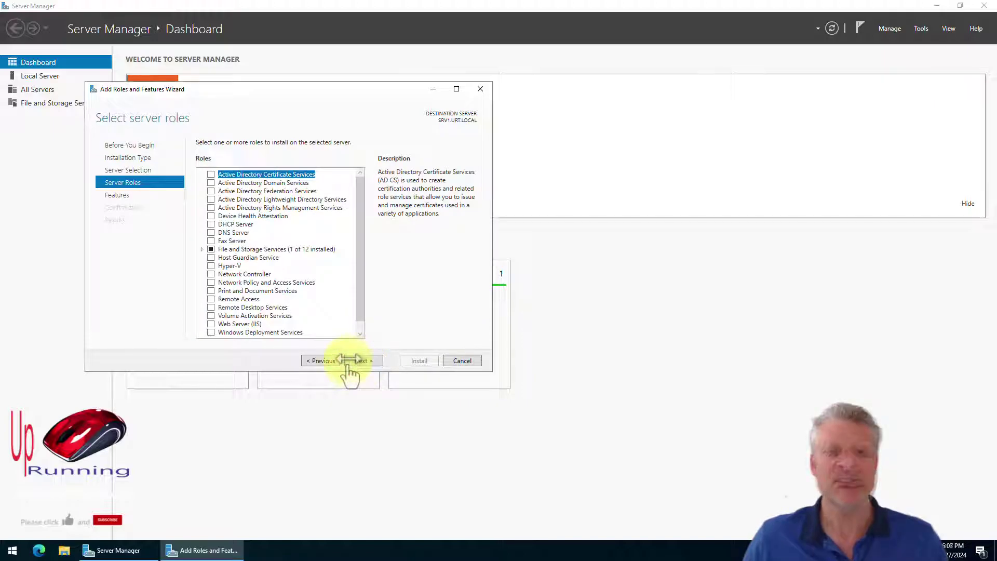
left_click(359, 360)
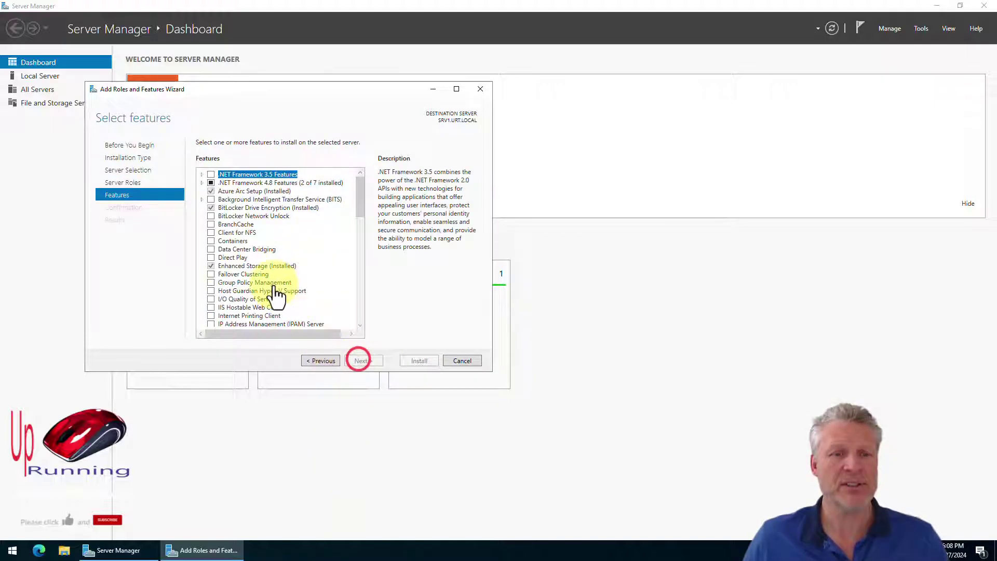
left_click(211, 273)
left_click(318, 311)
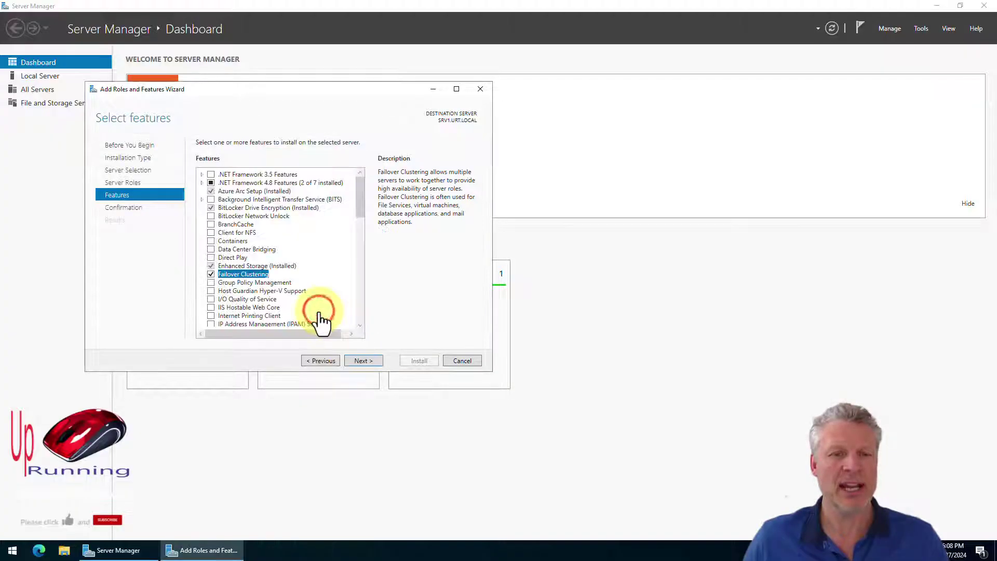
left_click(364, 361)
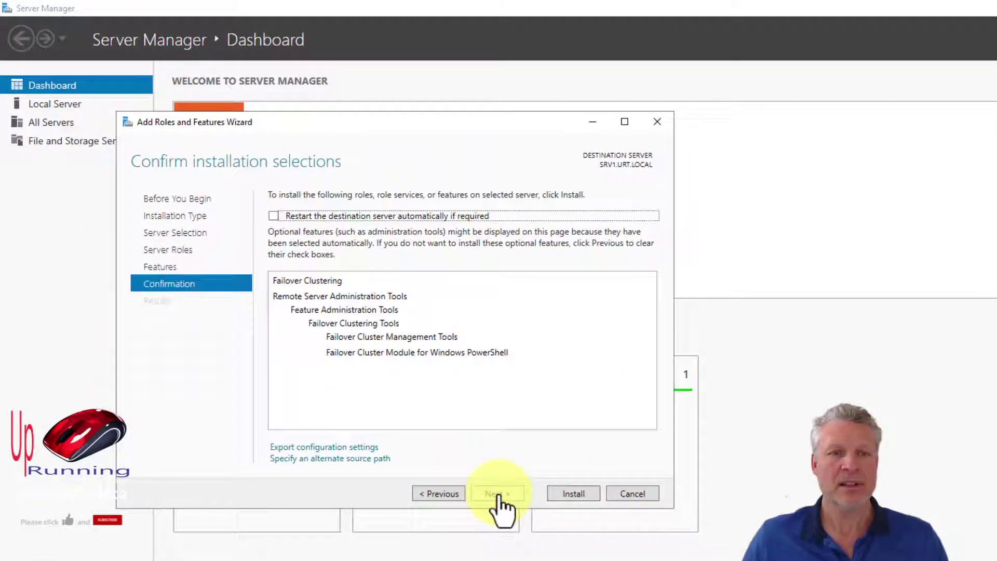
left_click(571, 495)
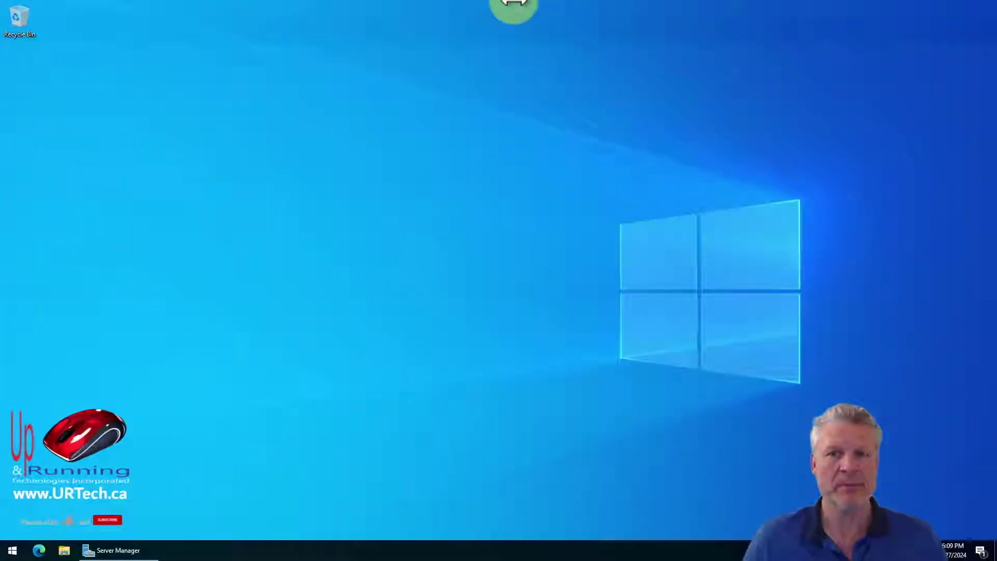
Switch to the SRV2 session and start the same Failover Clustering installation there.
left_click(411, 5)
left_click(285, 551)
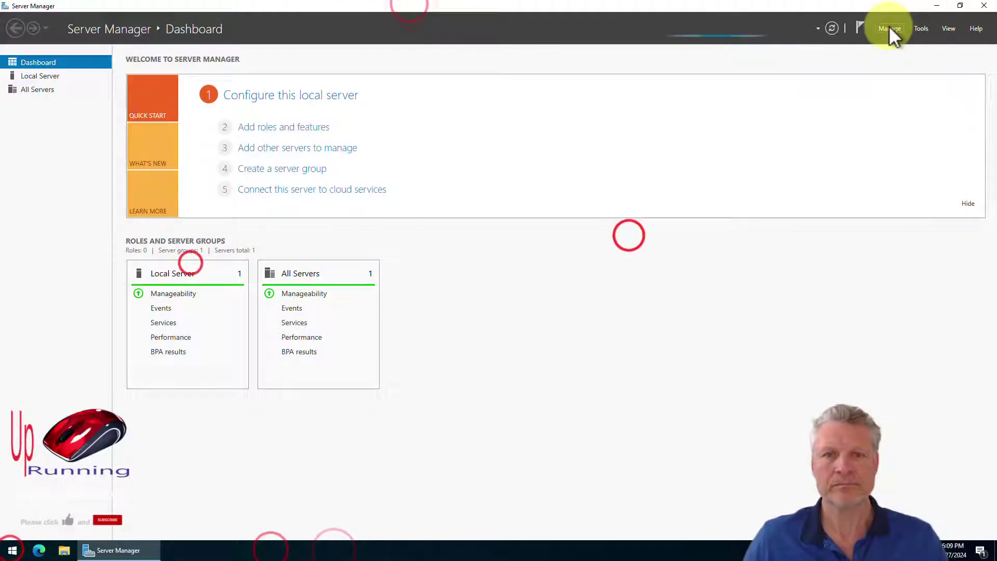
left_click(896, 27)
left_click(364, 360)
left_click(415, 361)
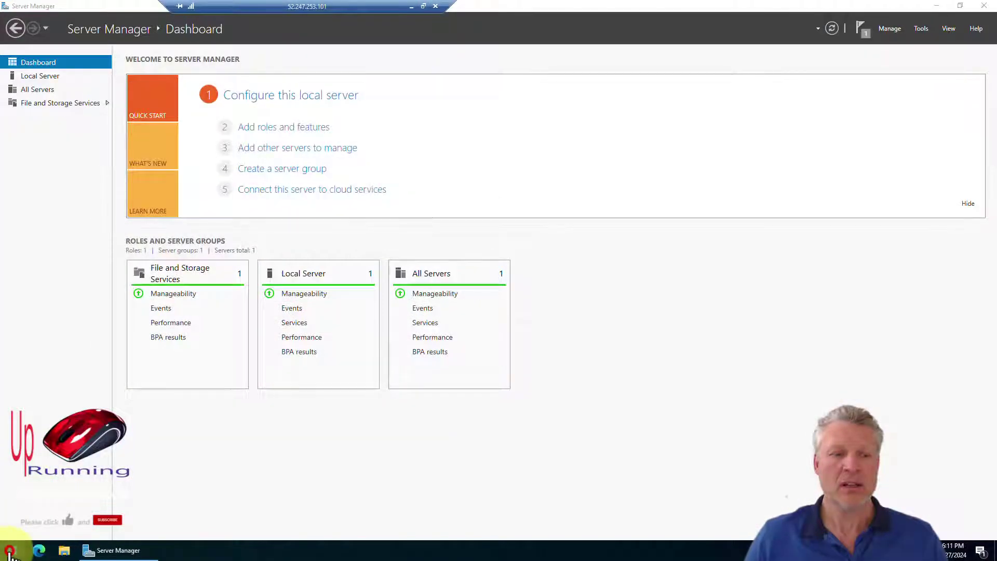
Launch Failover Cluster Manager from a Start search for 'cluster' and close Server Manager.
left_click(10, 550)
type("cluster")
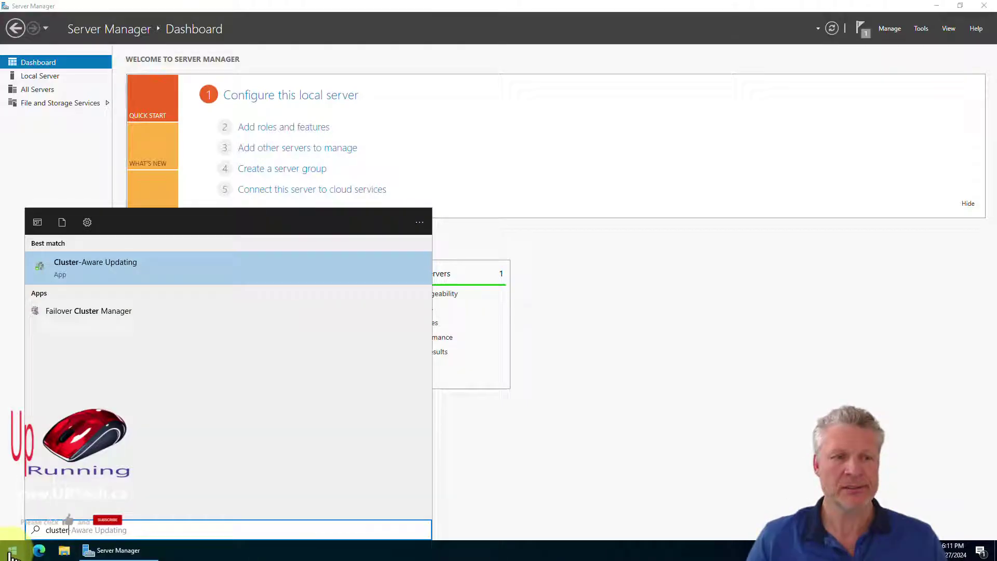
key("Down")
key("Return")
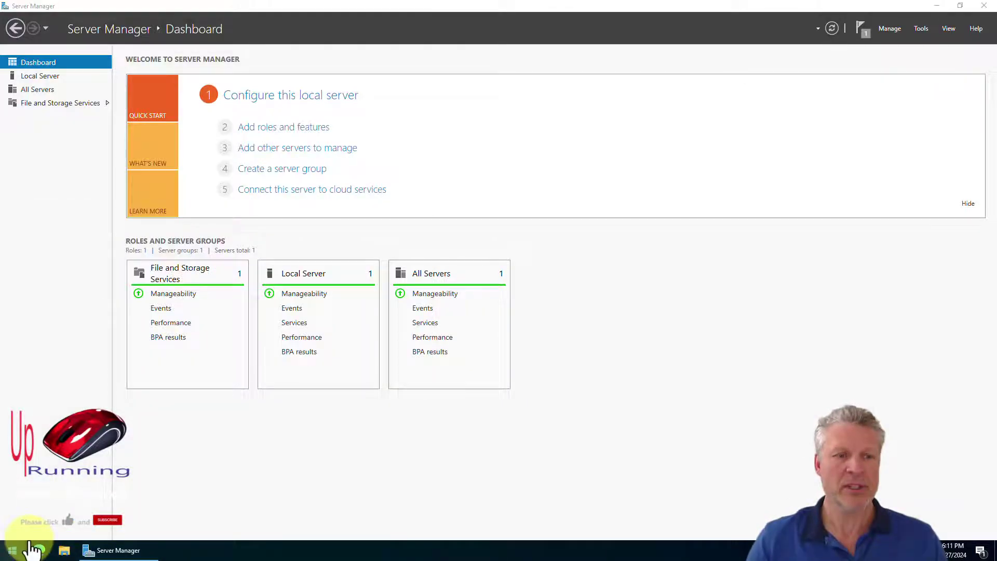
left_click(985, 7)
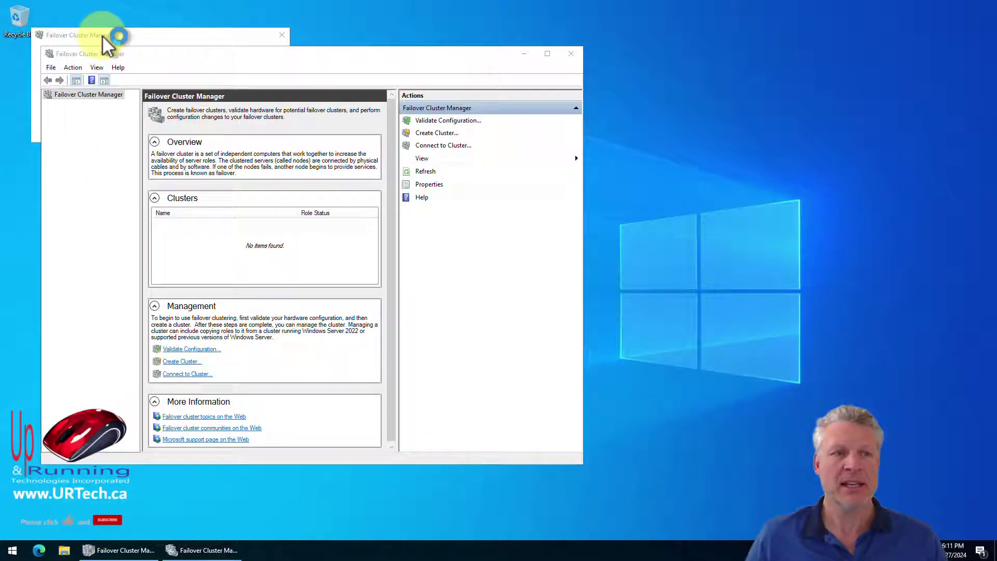
Turn off the Windows Admin Center notice for good and enlarge the console window.
left_click(54, 129)
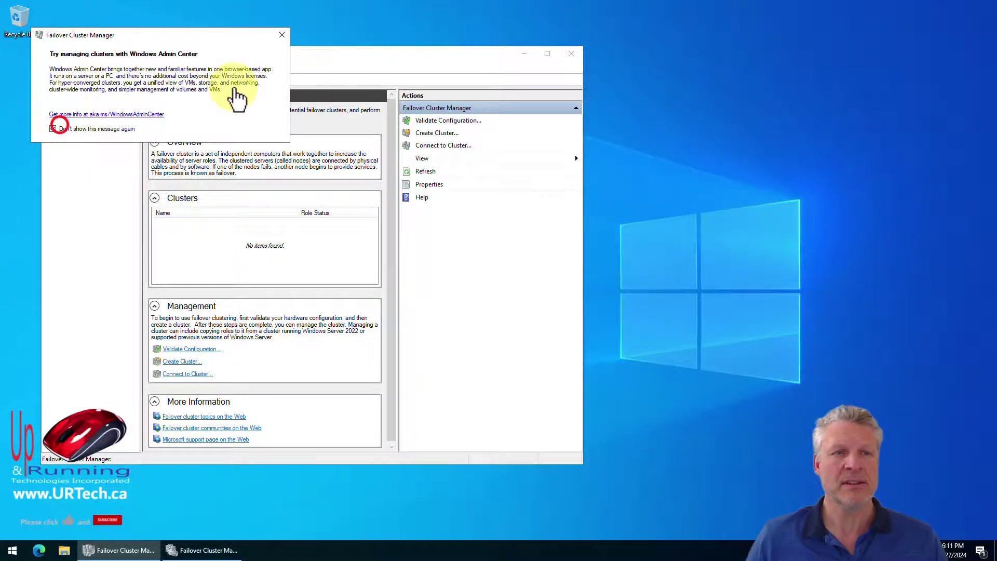
left_click(282, 35)
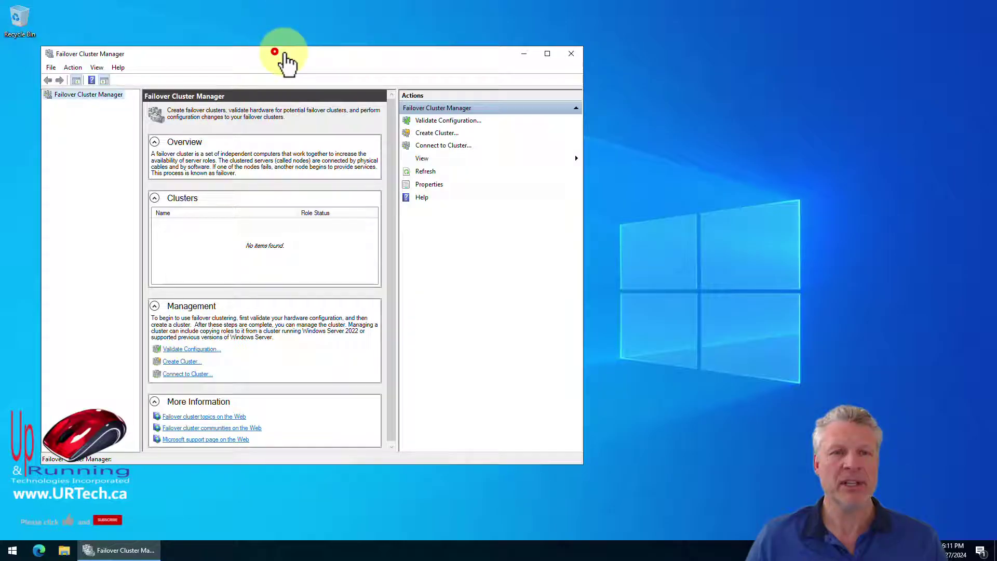
left_click_drag(275, 52, 331, 40)
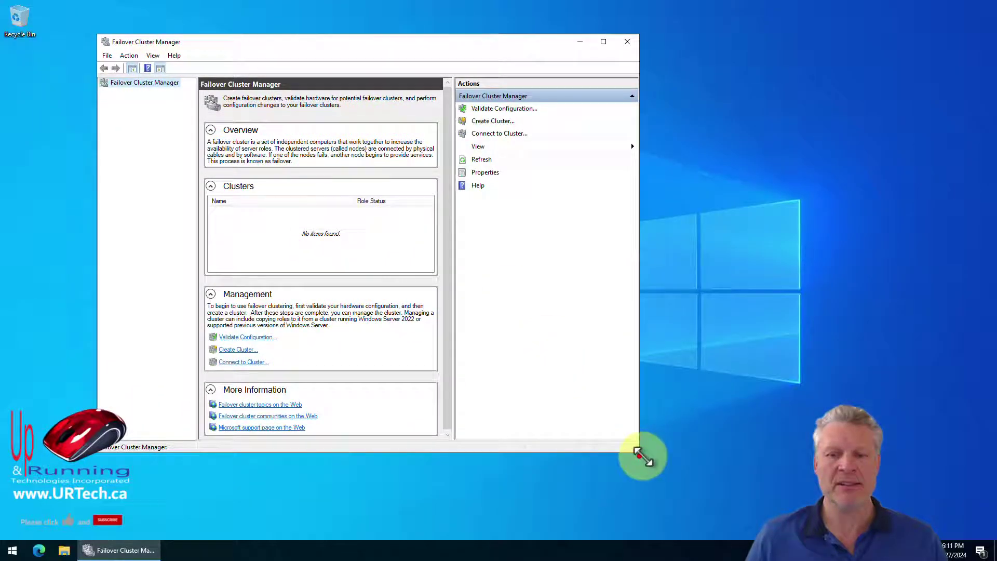
left_click_drag(634, 452, 881, 452)
Start the Create Cluster Wizard and add SRV1 and SRV2 as the cluster servers.
right_click(145, 81)
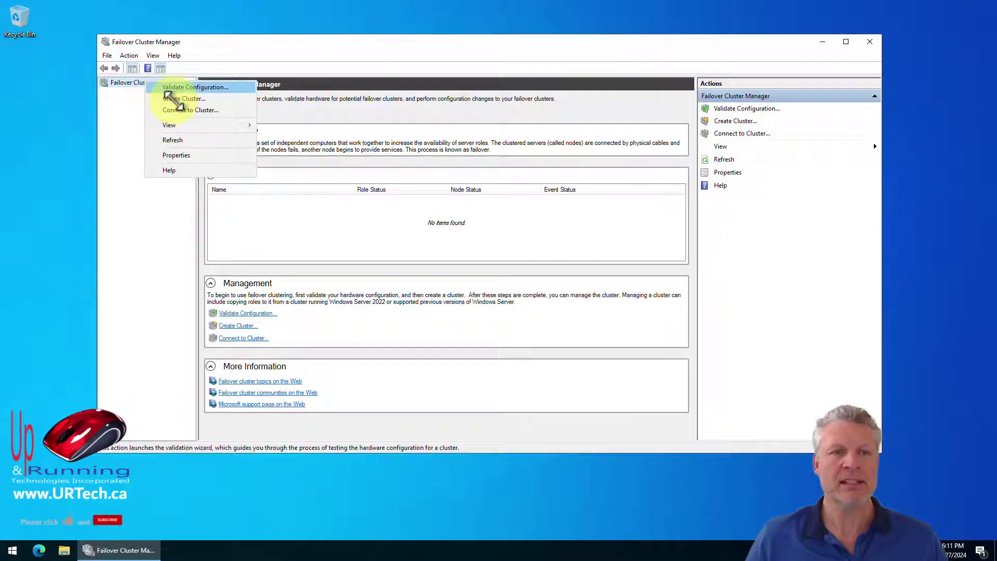
left_click(173, 99)
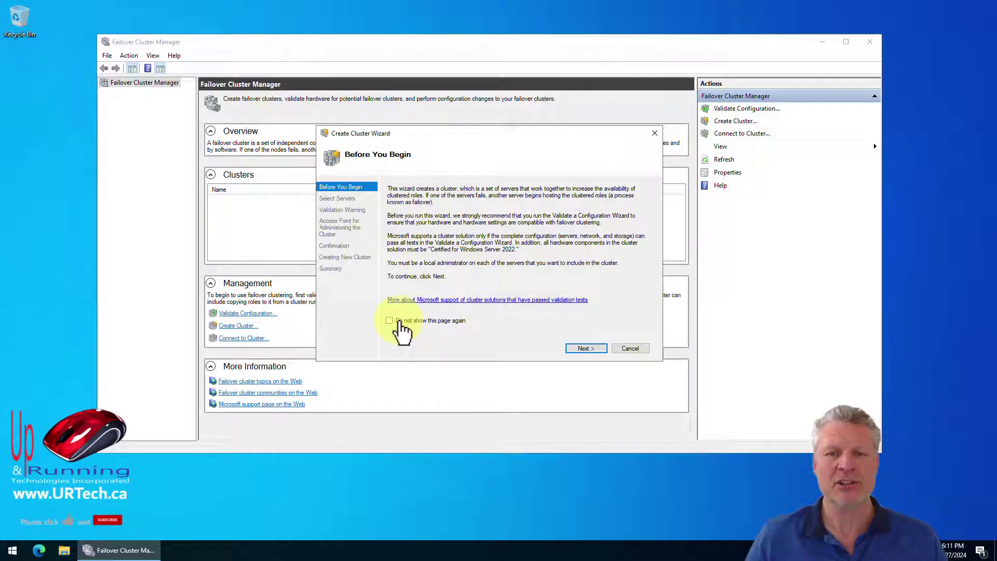
left_click(587, 349)
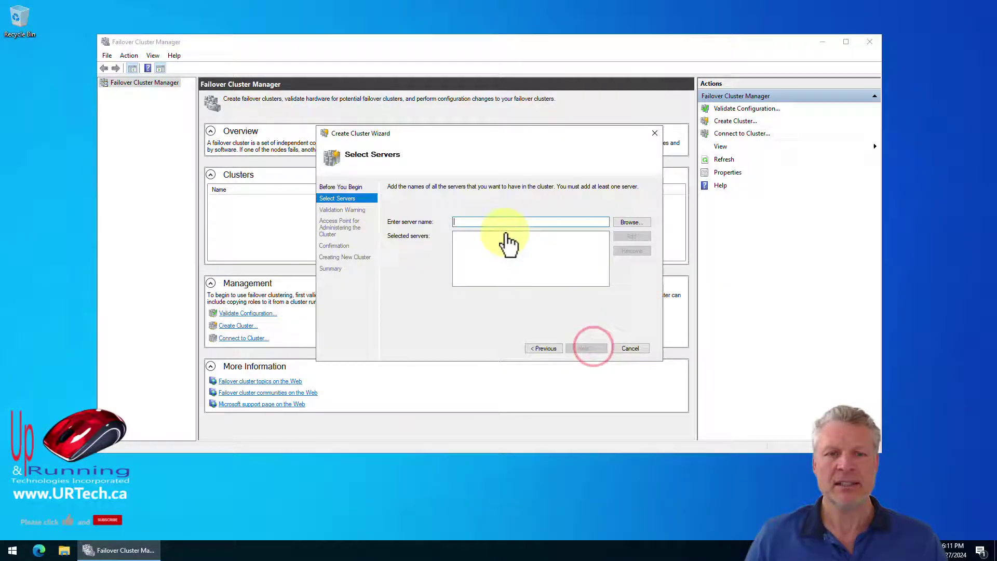
left_click(626, 224)
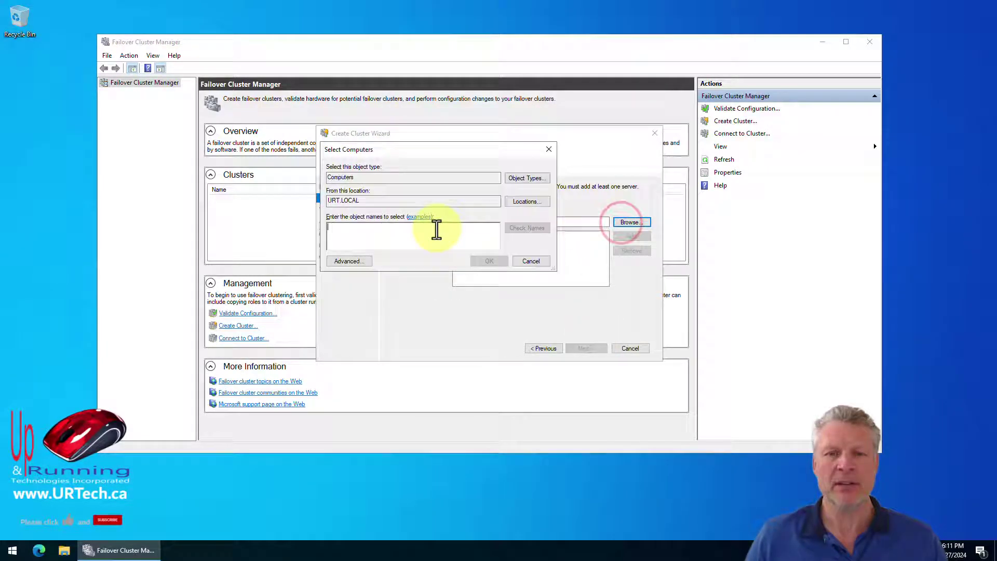
type("srv")
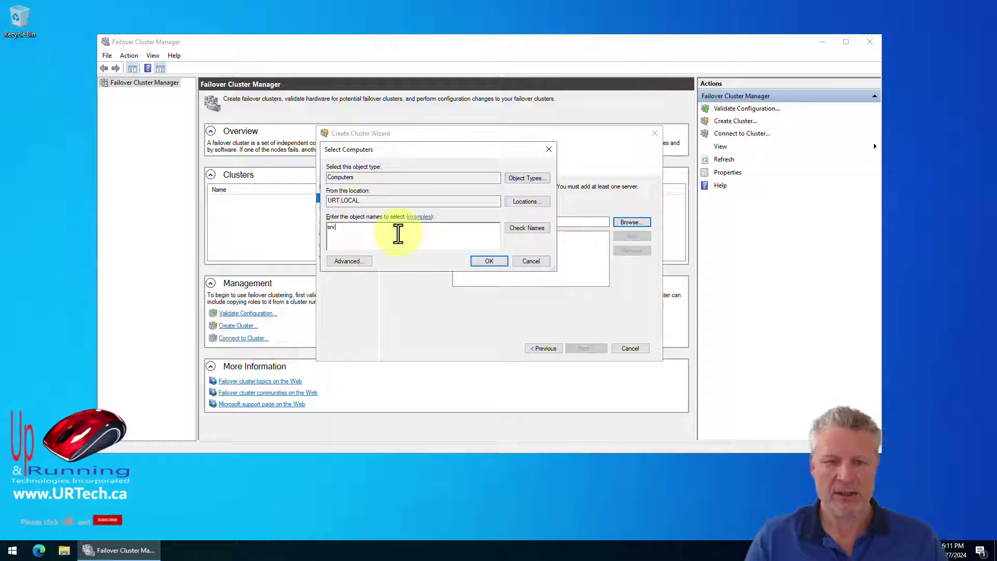
key("Return")
left_click(359, 231)
left_click(358, 240, "shift")
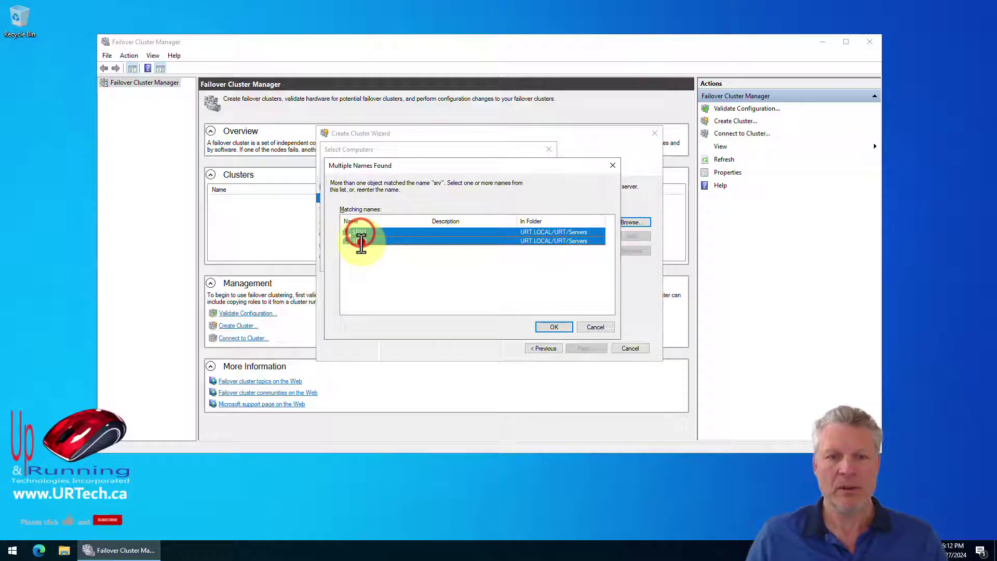
left_click(554, 327)
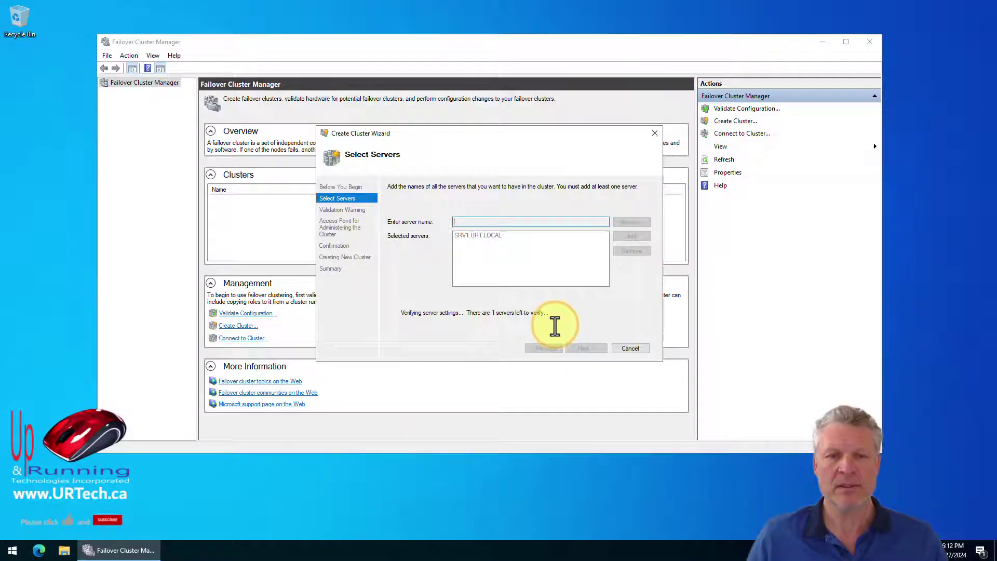
Choose to validate the configuration and run the full set of validation tests.
left_click(581, 345)
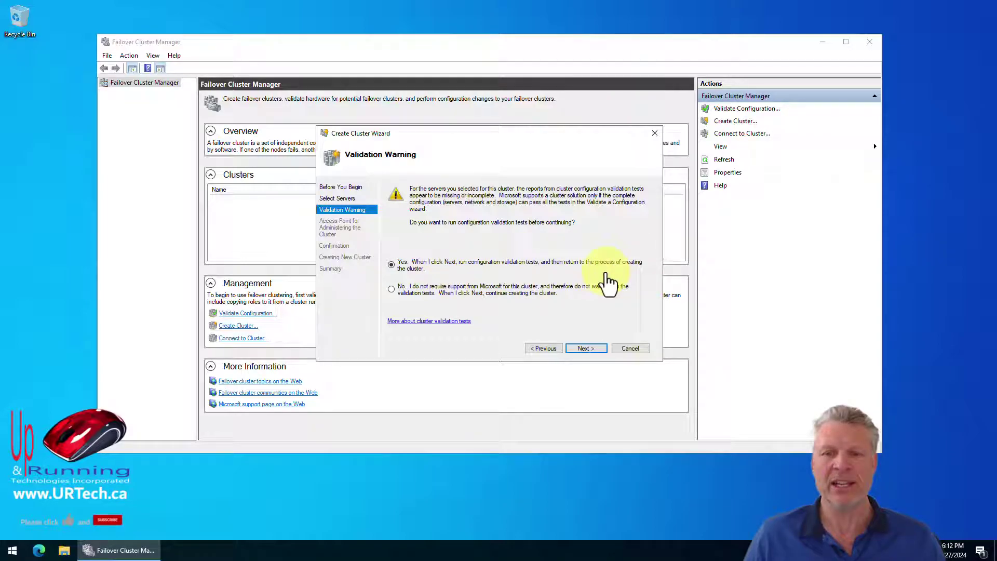
left_click(586, 349)
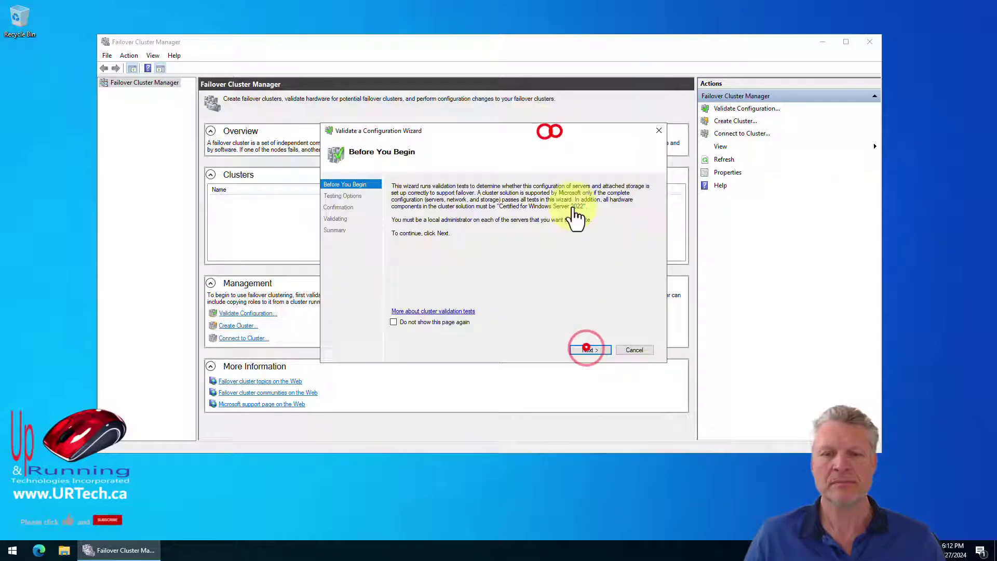
left_click(585, 350)
left_click(588, 349)
left_click(589, 349)
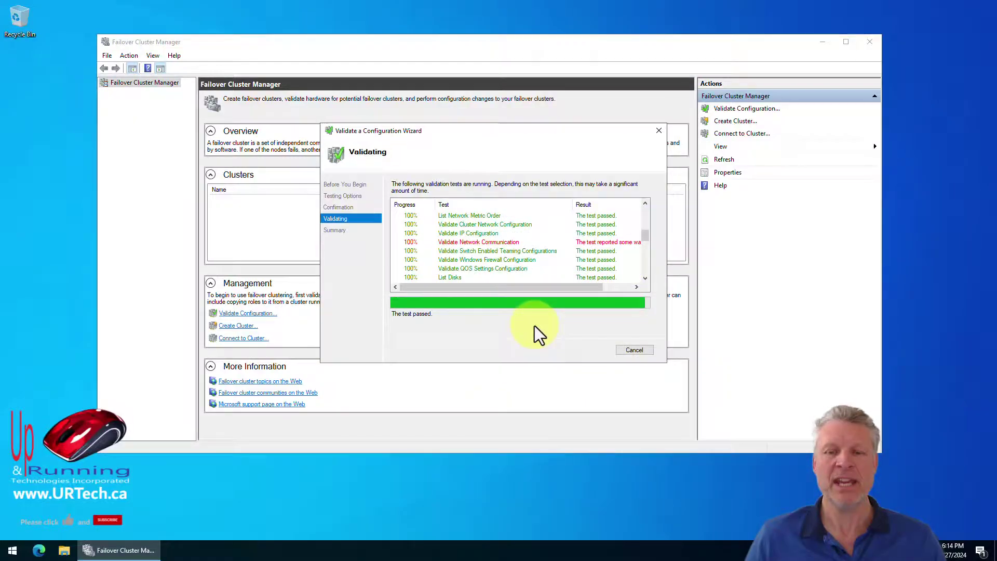
Name the cluster URT-CLUSTER1 and create it from SRV1 and SRV2.
left_click(633, 350)
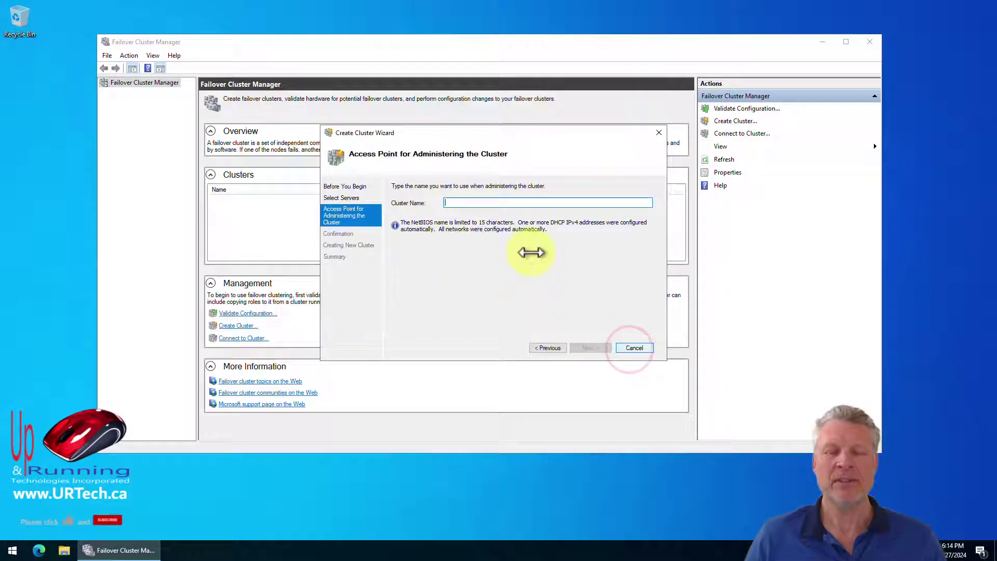
left_click(465, 202)
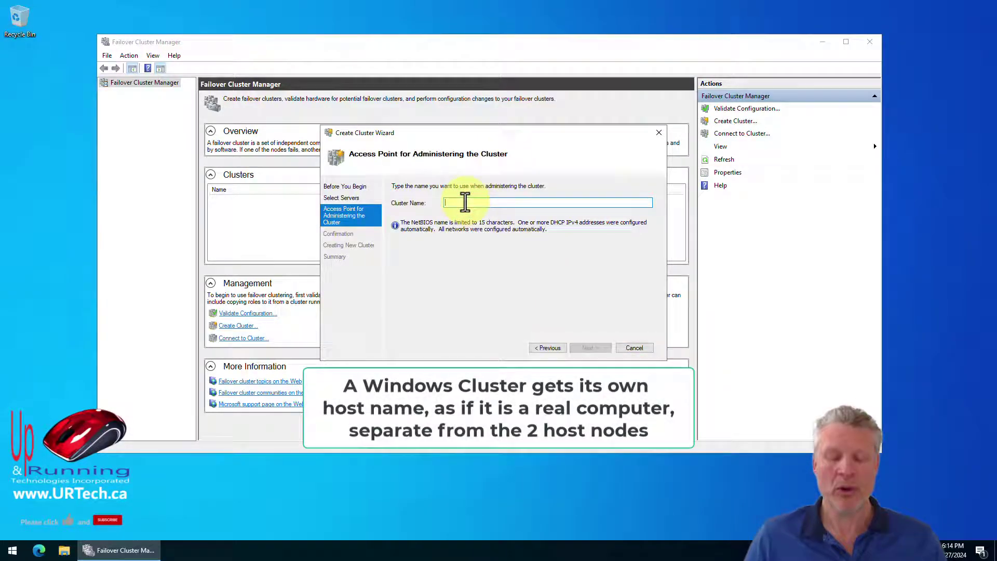
type("URT-CLUSTER1")
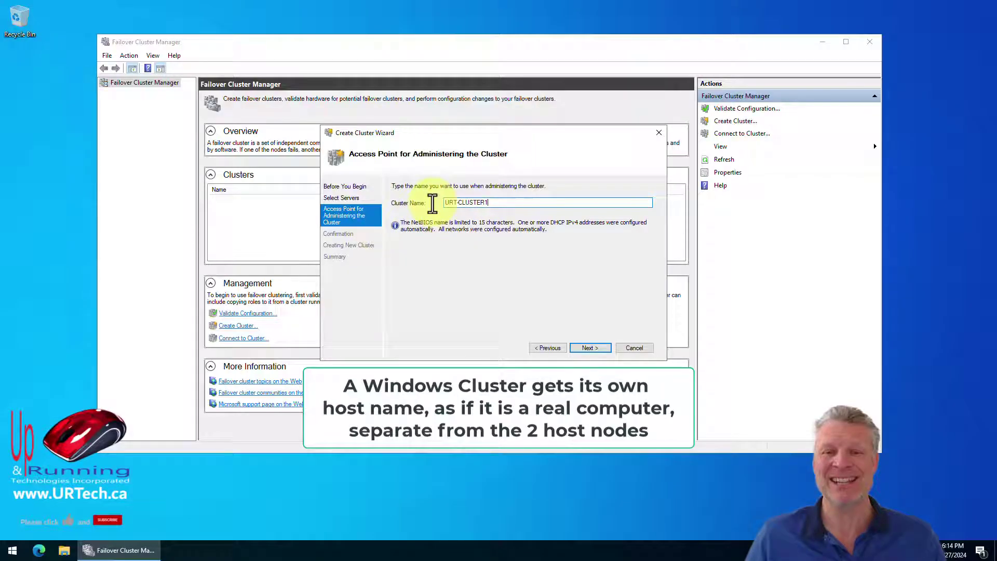
left_click(589, 347)
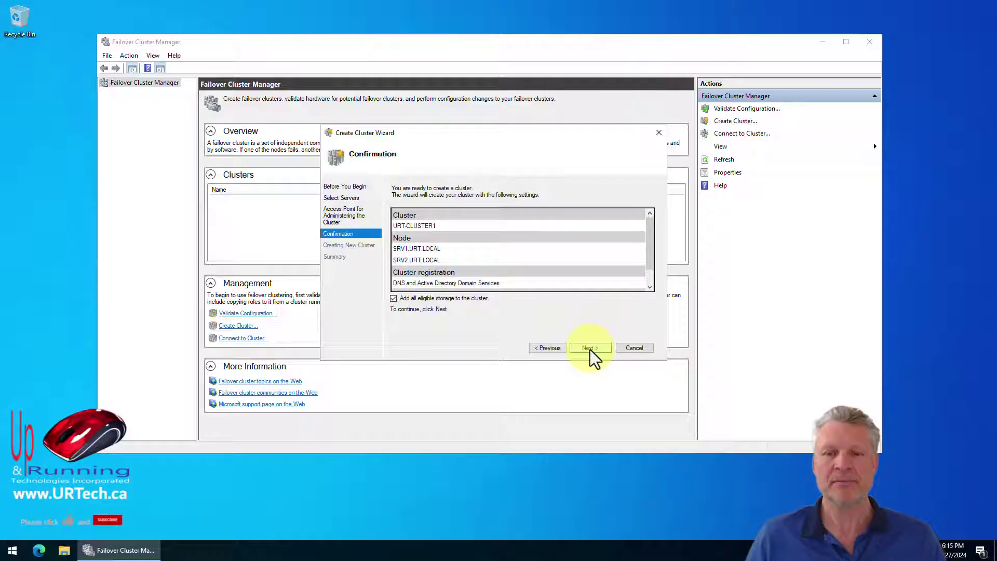
left_click(590, 348)
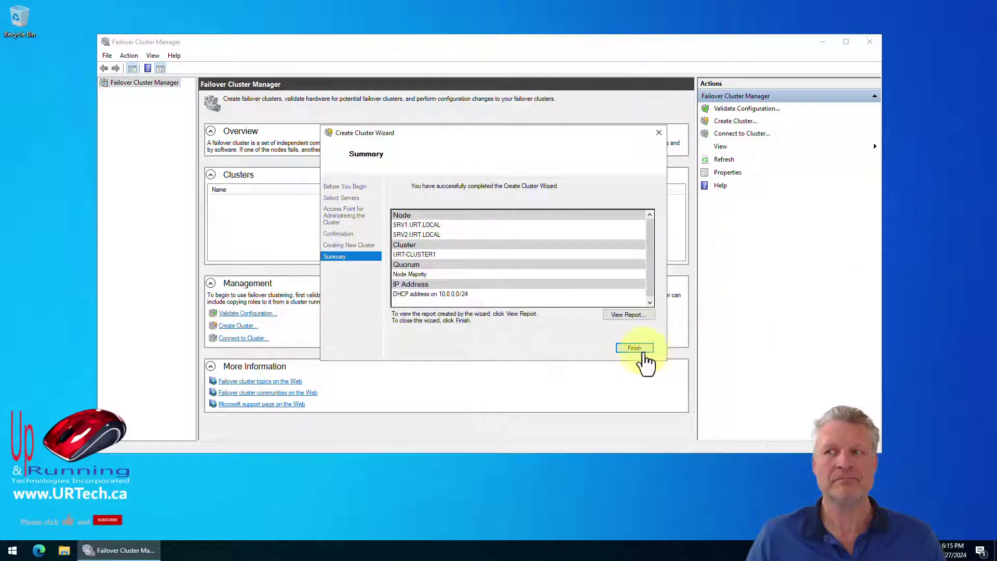
left_click(639, 349)
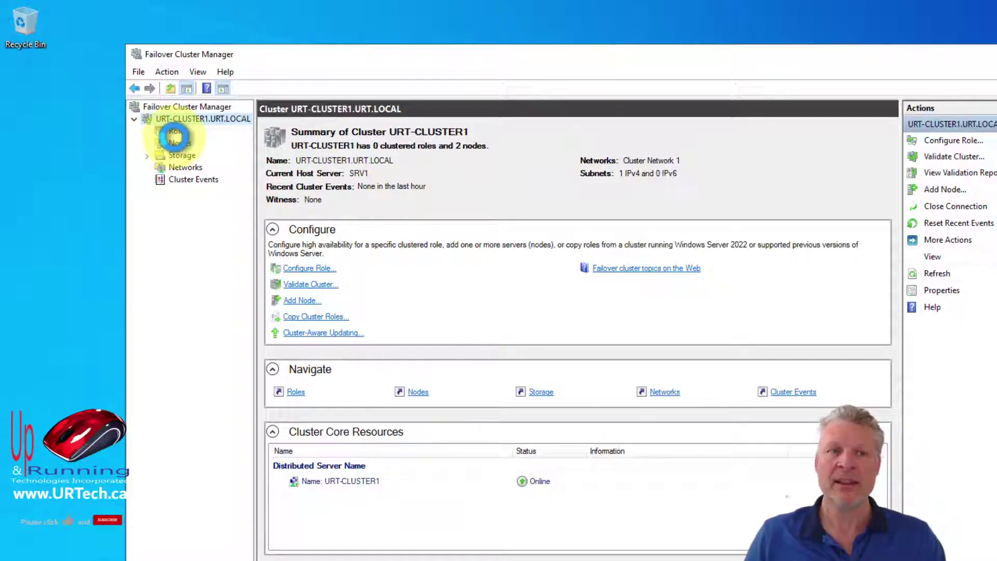
Check the cluster's Roles and Nodes views, then return to the URT-CLUSTER1 summary.
left_click(177, 130)
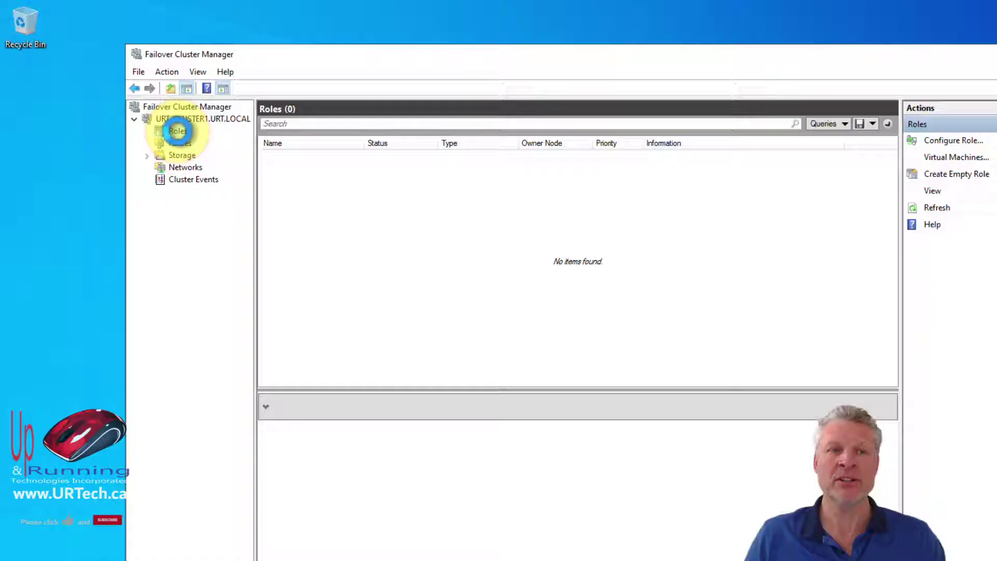
left_click(180, 142)
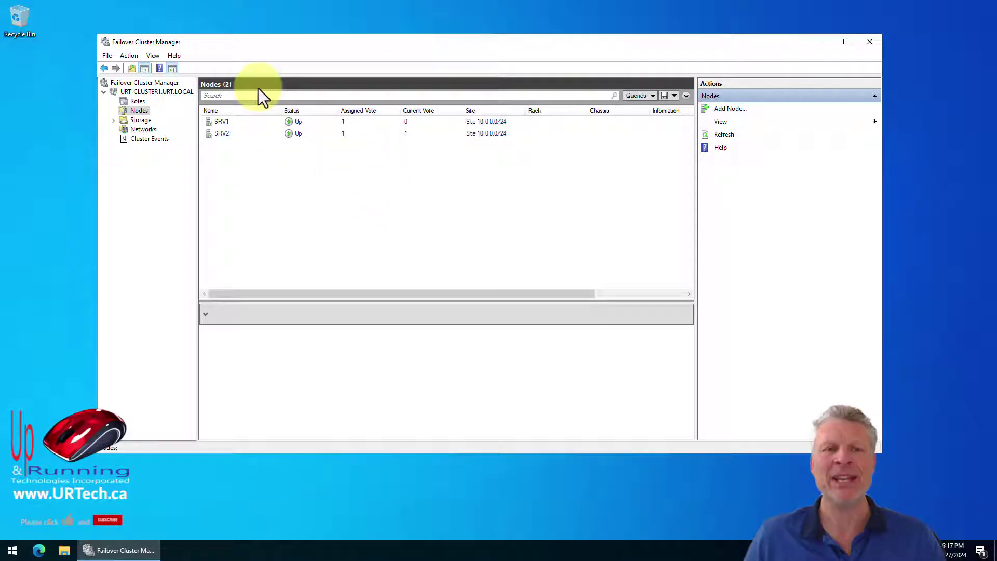
left_click(166, 92)
Open Configure Cluster Quorum Settings for URT-CLUSTER1 and choose to select the quorum witness.
right_click(167, 92)
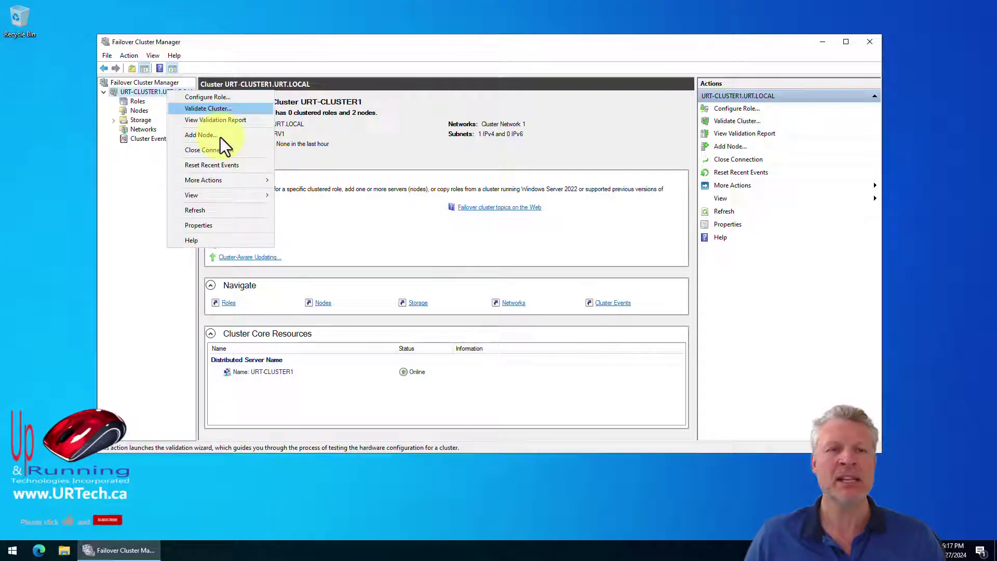
mouse_move(224, 181)
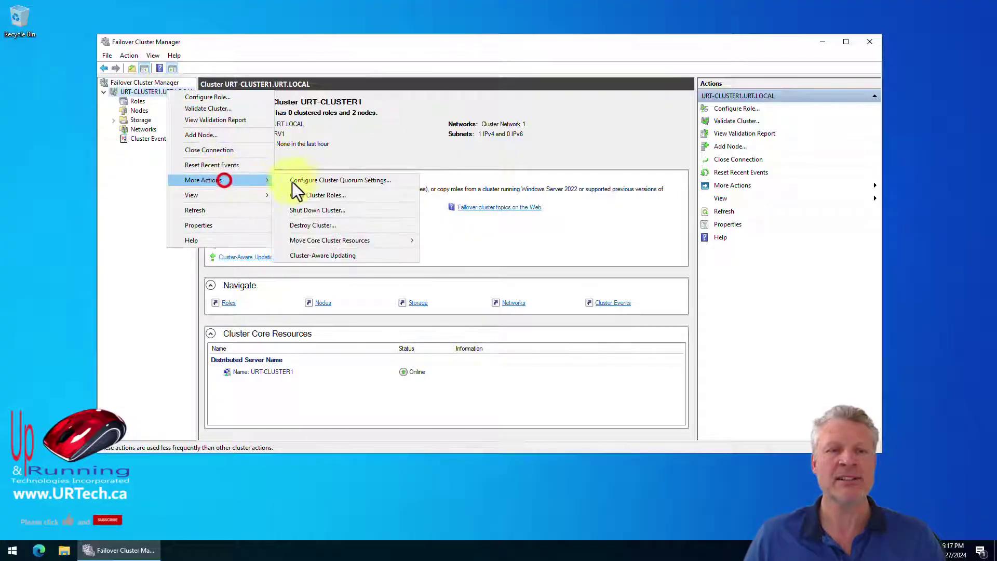
left_click(367, 183)
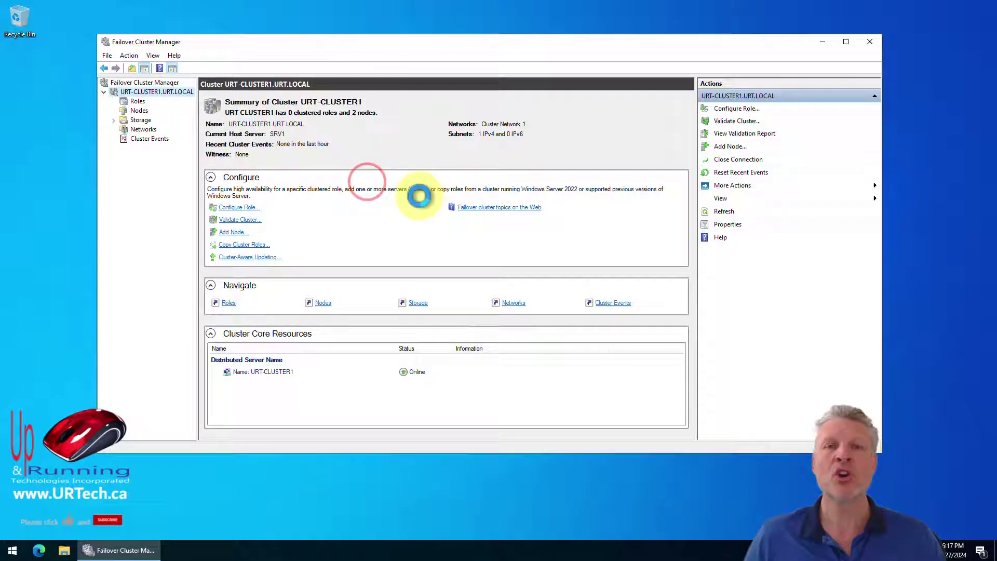
left_click(586, 351)
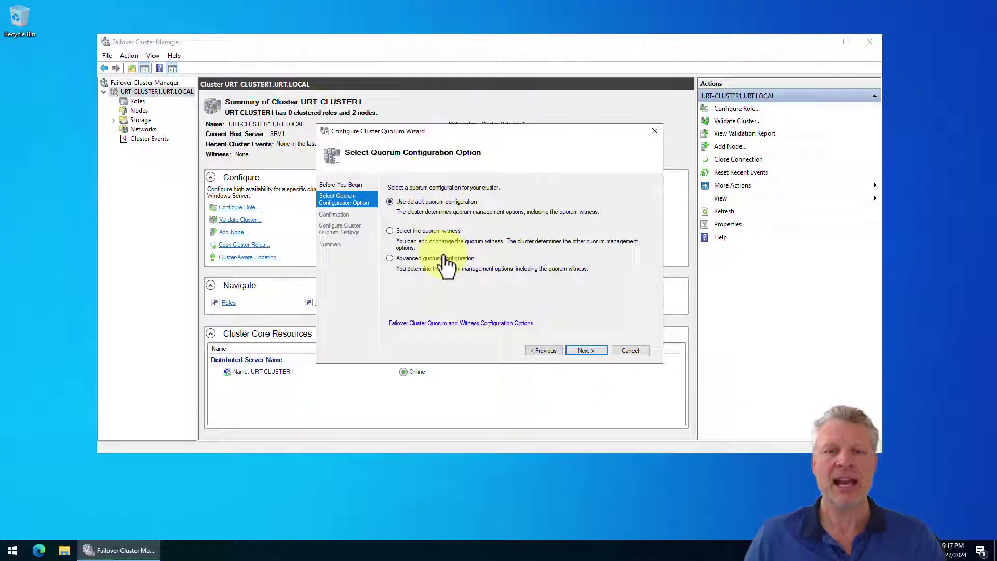
left_click(390, 231)
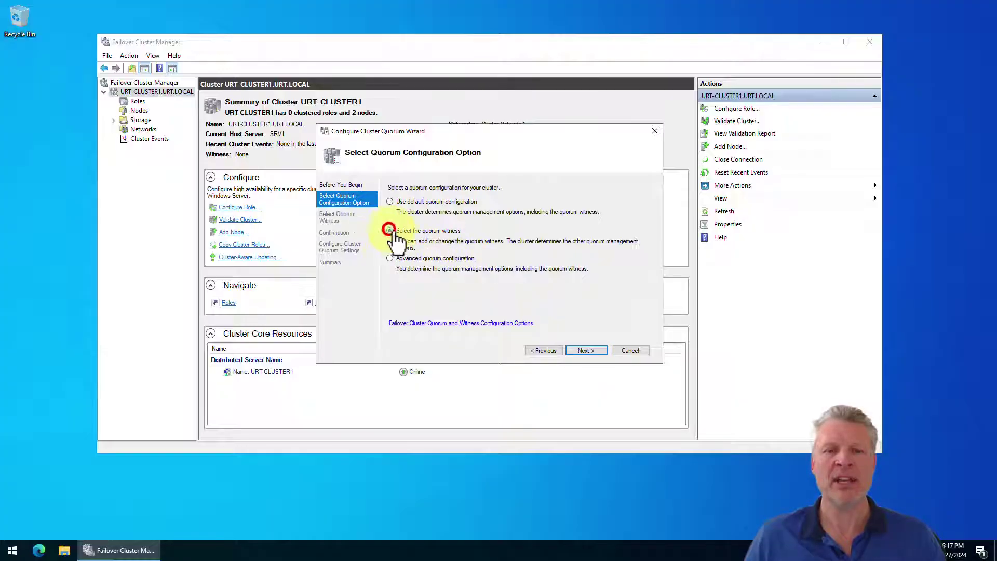
left_click(584, 351)
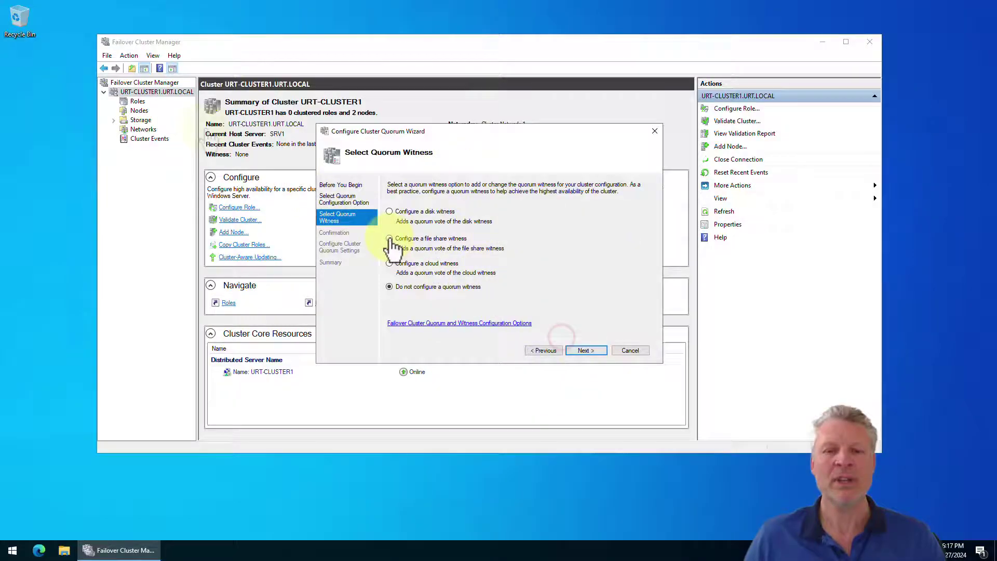
Compare the disk, cloud and file share witness options, settling on a file share witness.
left_click(390, 239)
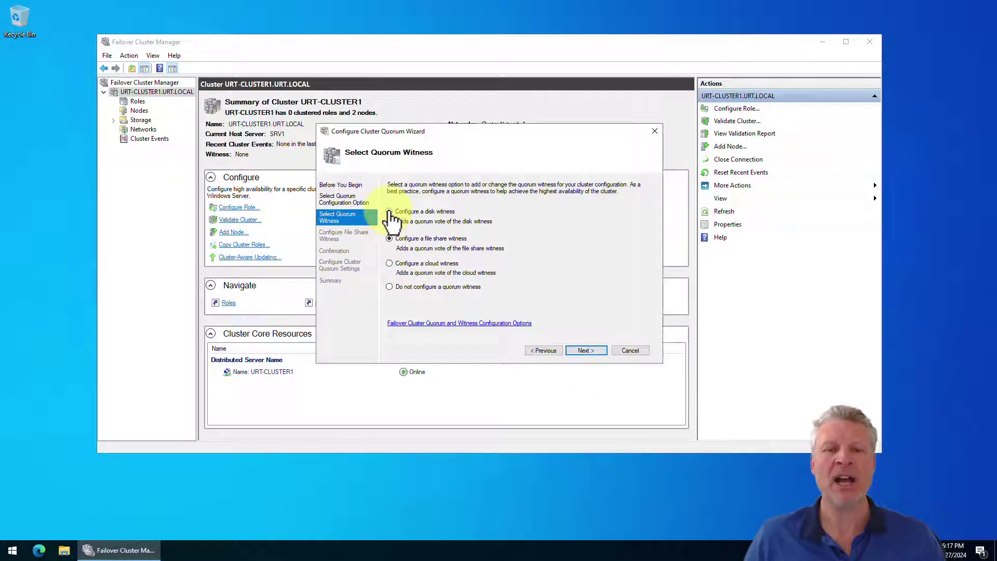
left_click(390, 212)
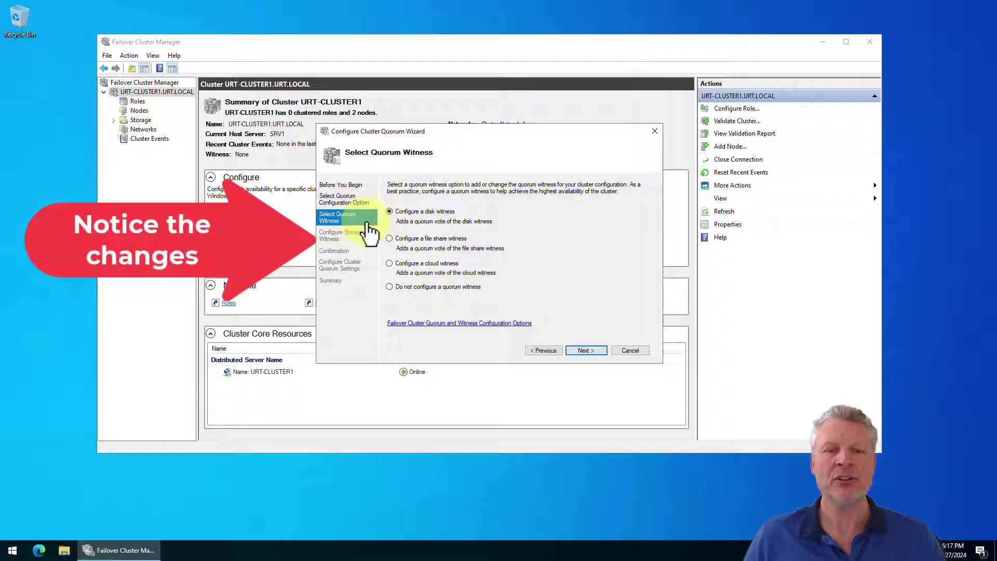
left_click(389, 263)
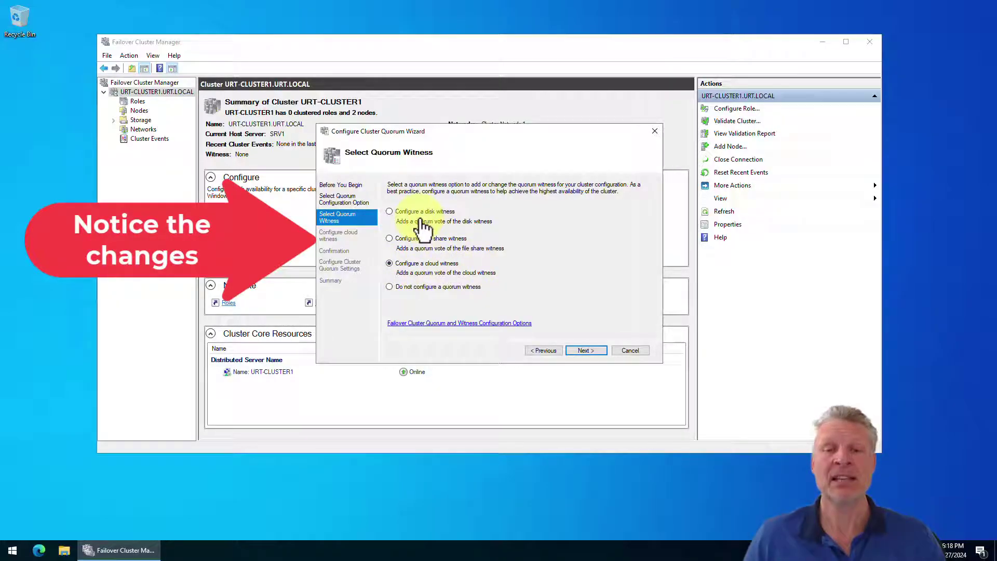
left_click(407, 213)
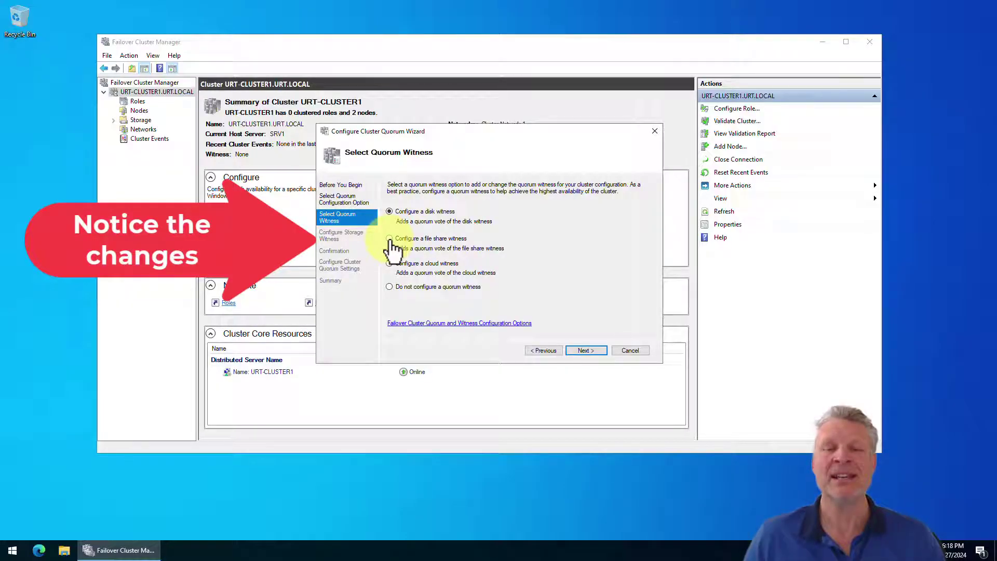
left_click(390, 239)
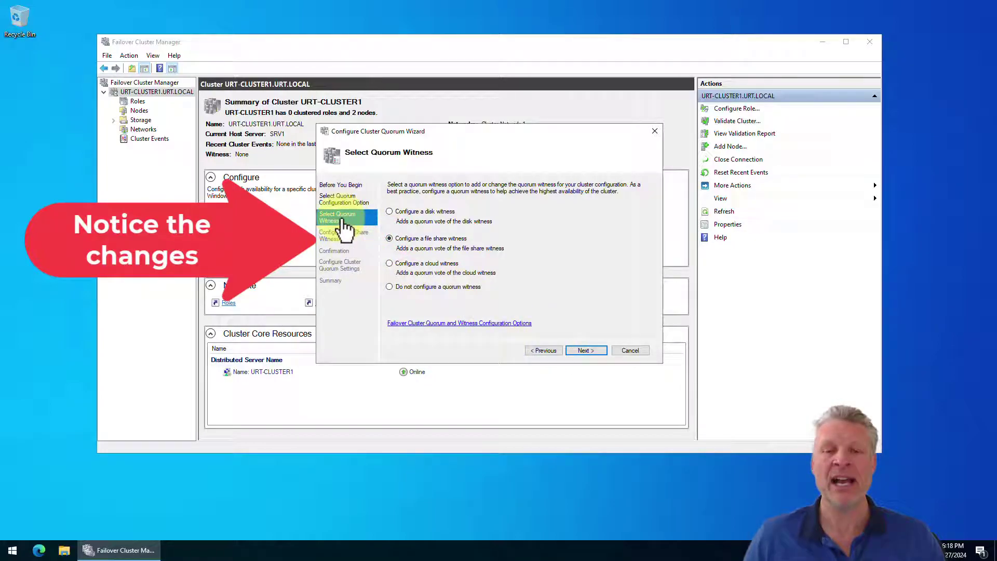
left_click(587, 349)
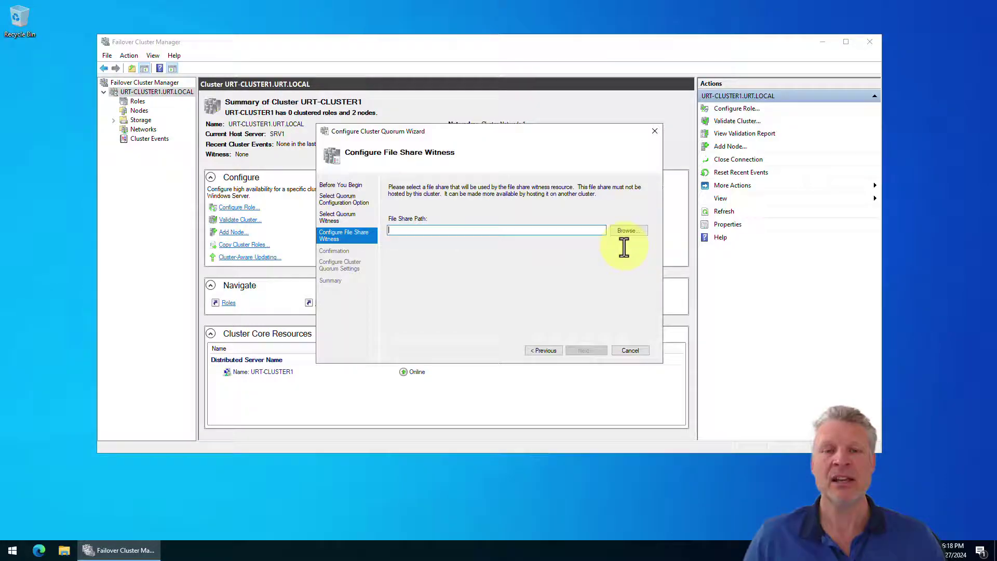
Switch to the DC1 session and open the C: drive in File Explorer.
left_click(409, 3)
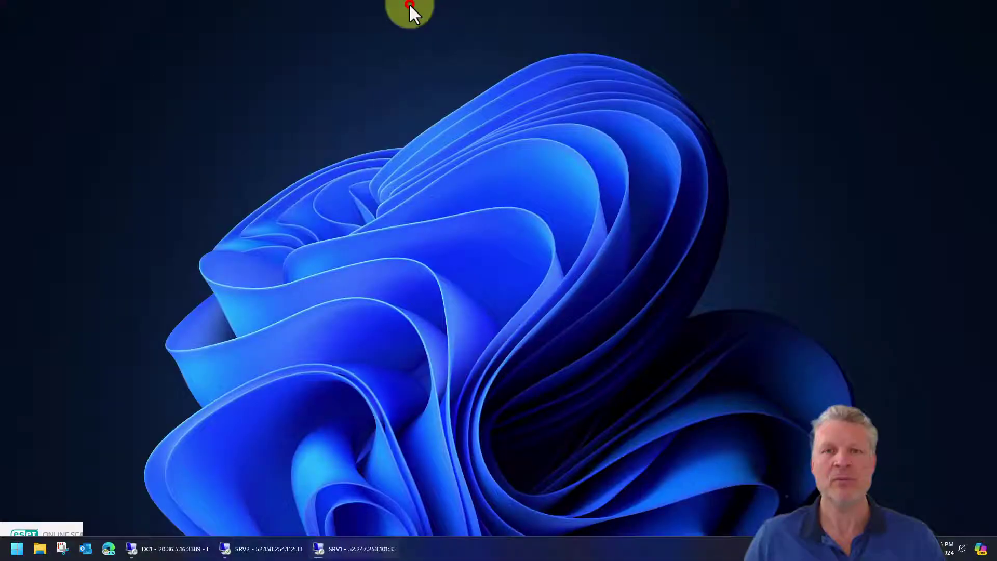
left_click(183, 547)
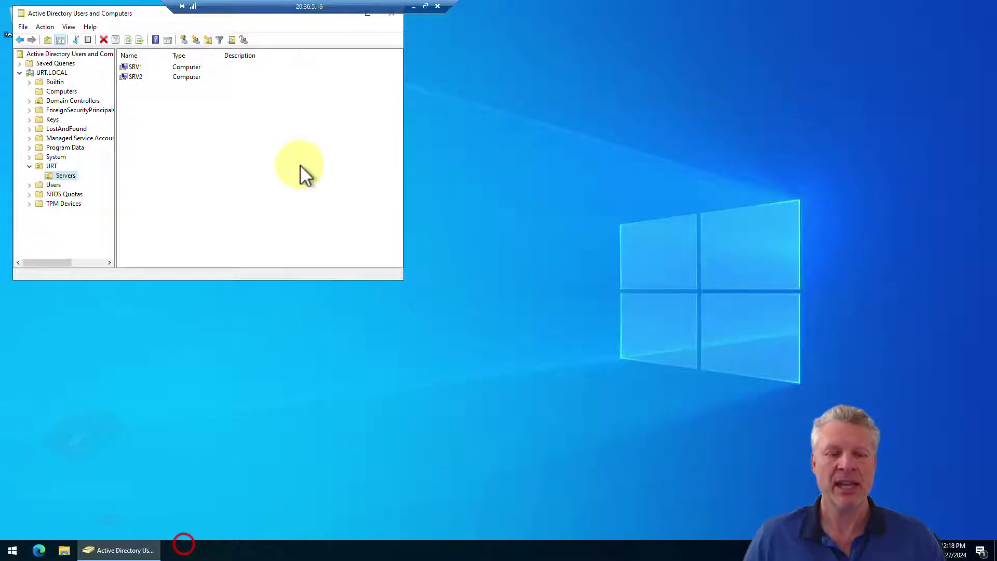
left_click(64, 550)
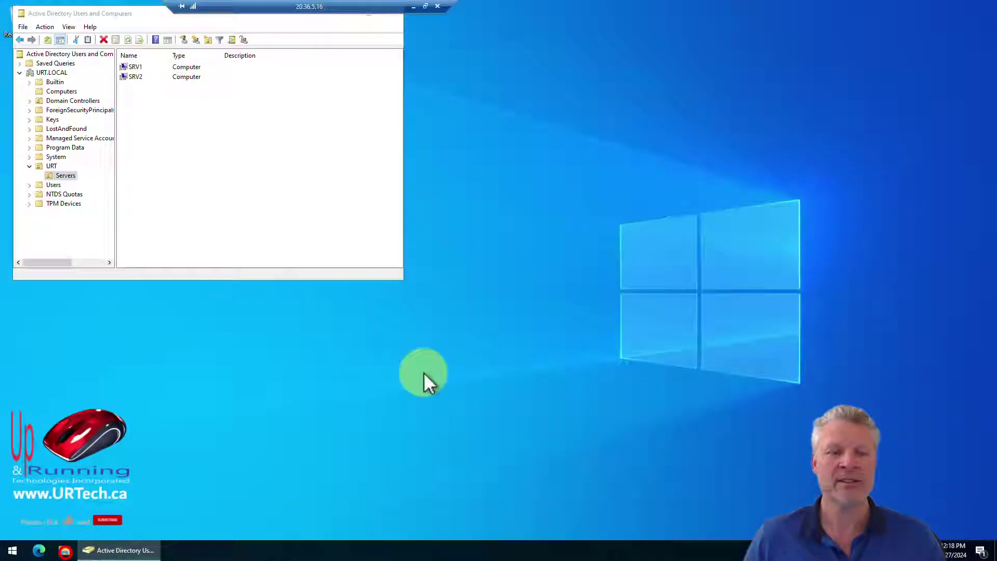
left_click(245, 240)
double_click(376, 289)
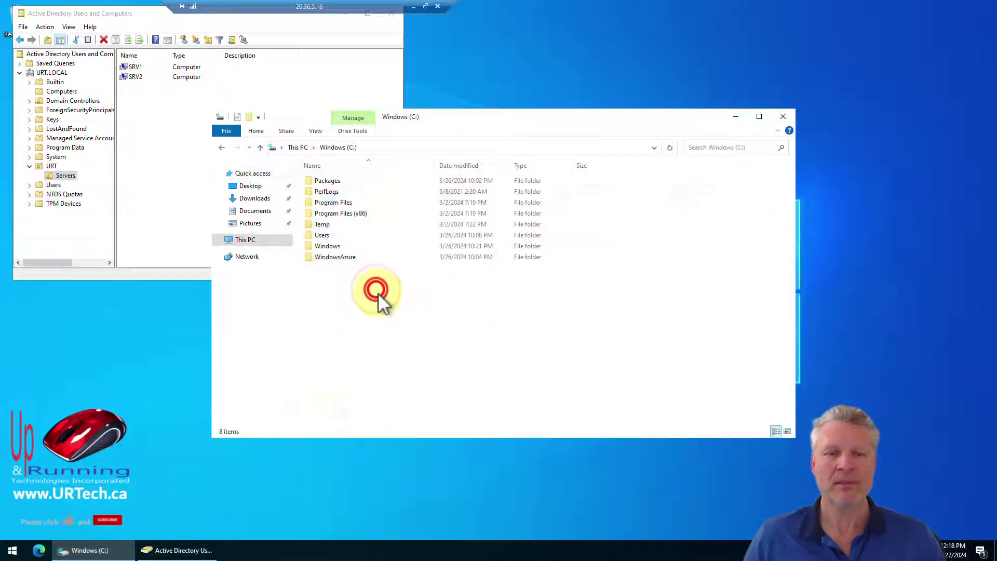
Create a new folder on C: named URT-CLUSTER-WITNESS and bring up its context menu.
right_click(319, 289)
left_click(365, 399)
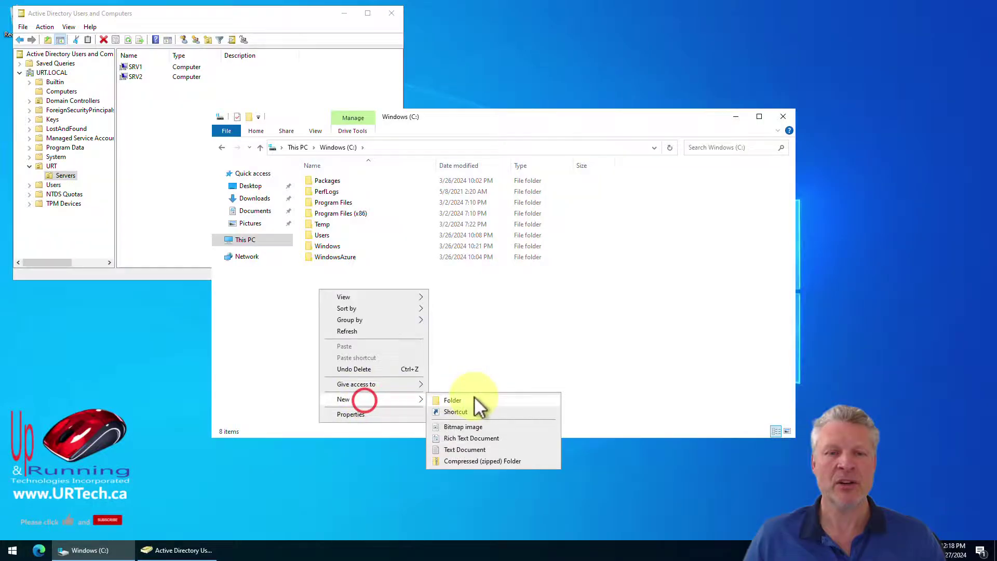
left_click(467, 401)
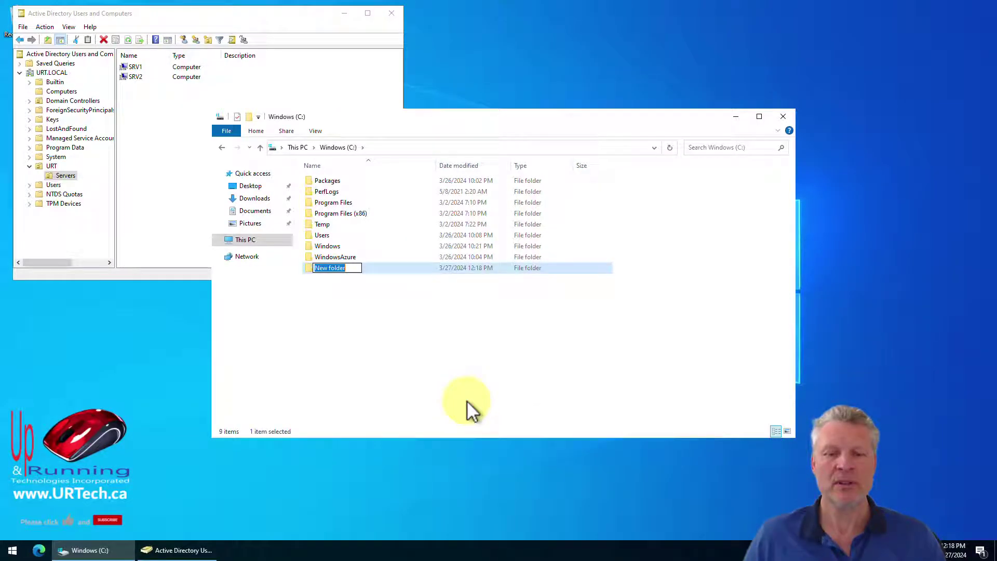
type("URT-C")
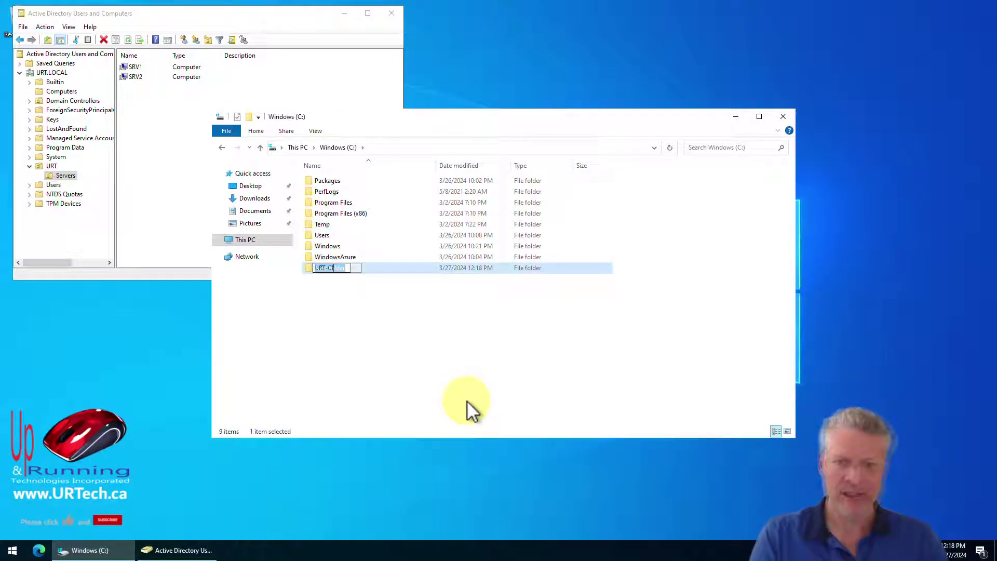
type("LUSTER-")
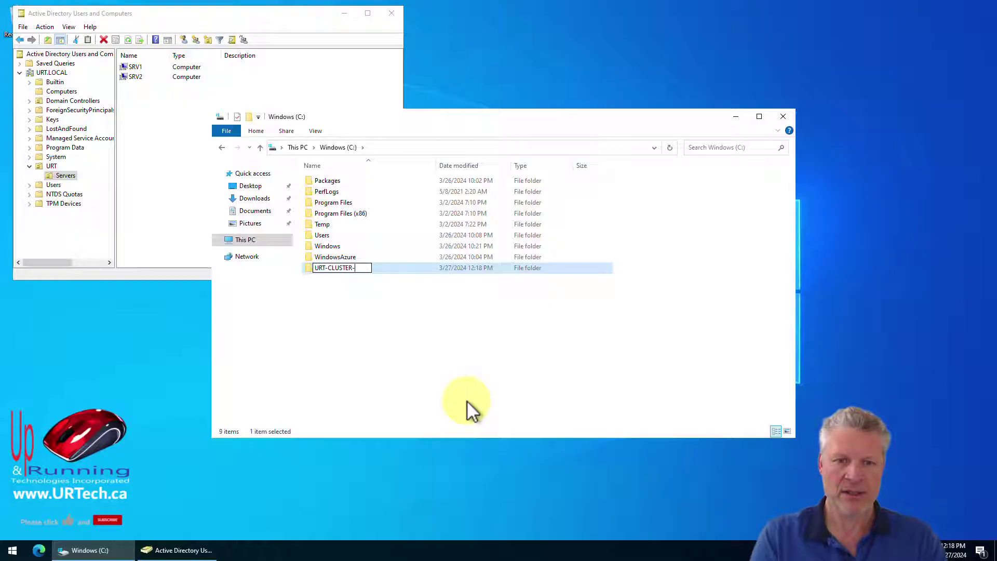
type("WITNESS")
left_click(455, 369)
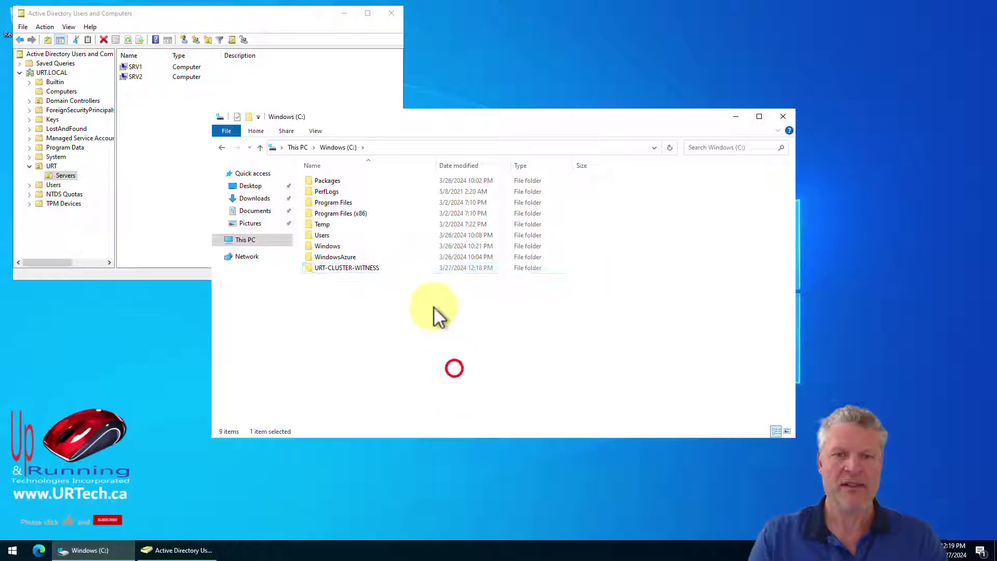
right_click(343, 267)
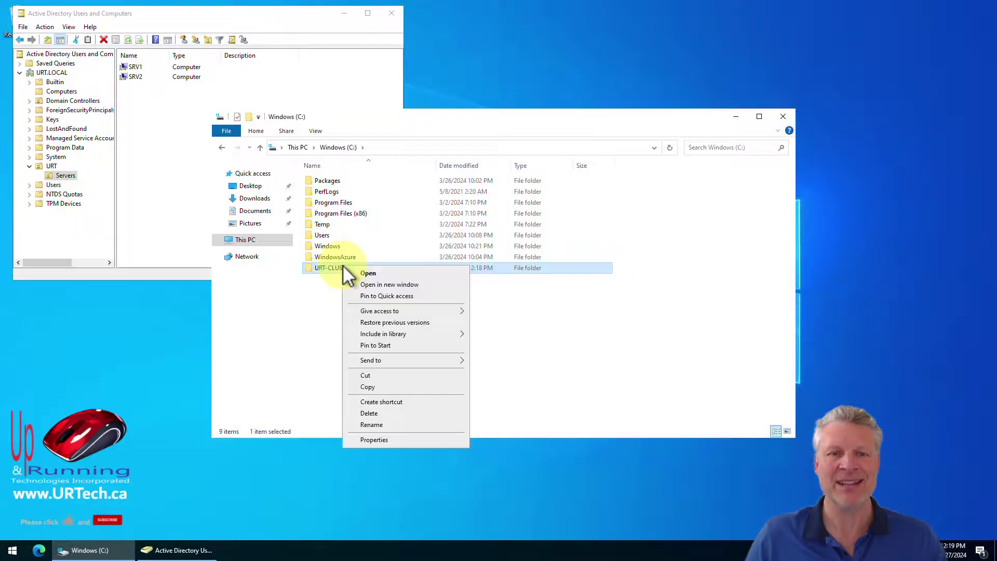
Enable advanced sharing on URT-CLUSTER-WITNESS with the hidden share name URT-CLUSTER-WITNESS$.
left_click(379, 441)
left_click(392, 288)
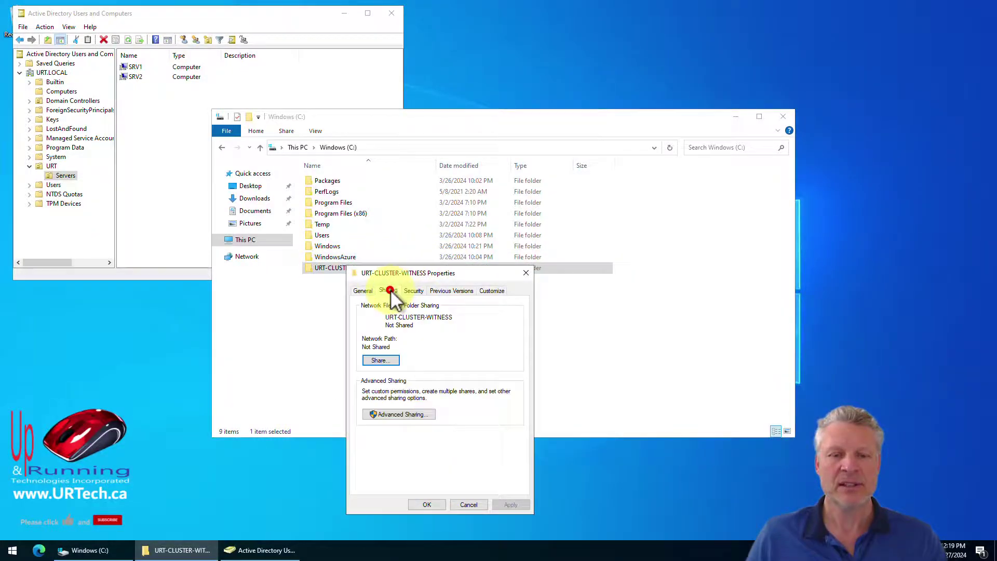
left_click(400, 411)
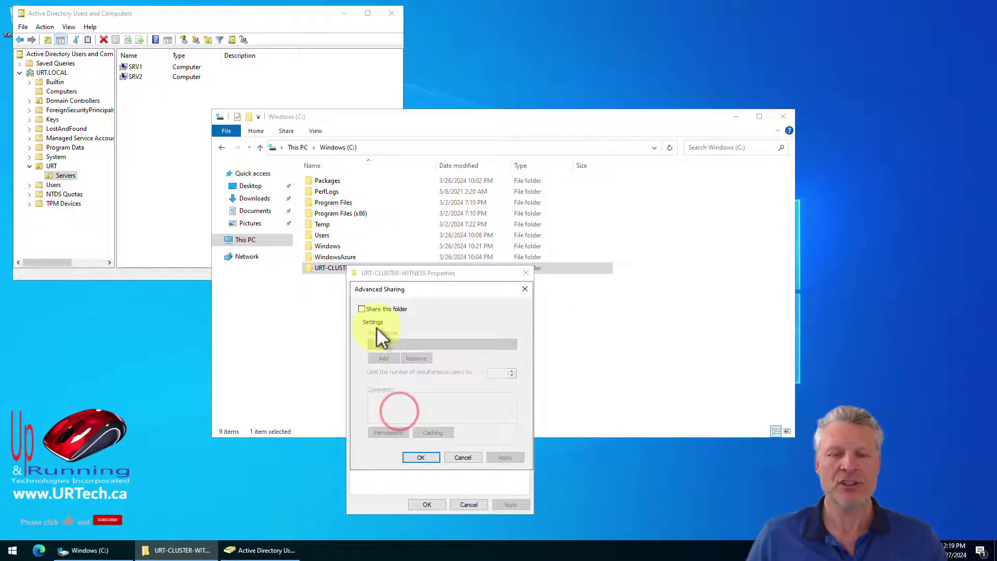
left_click(362, 308)
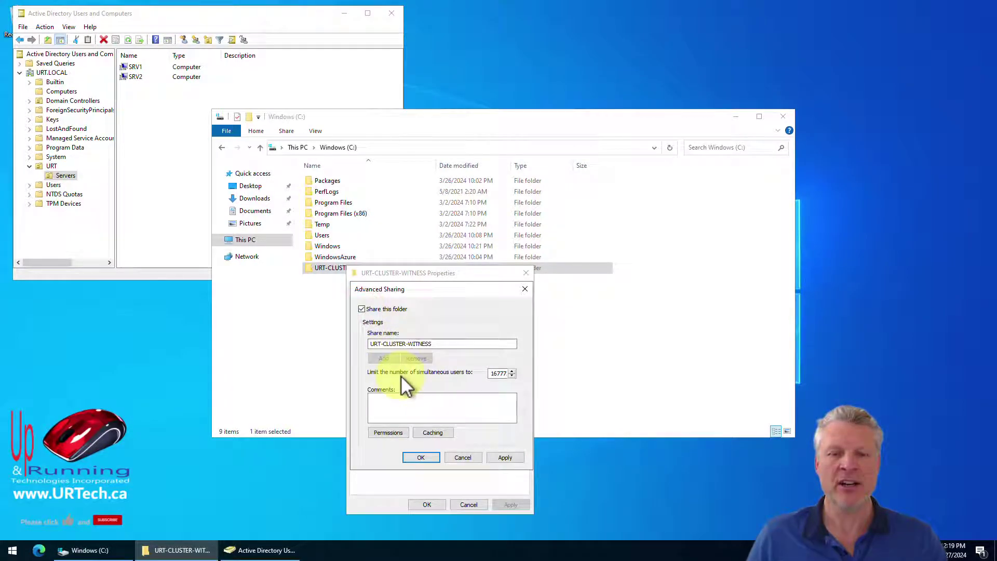
left_click(443, 345)
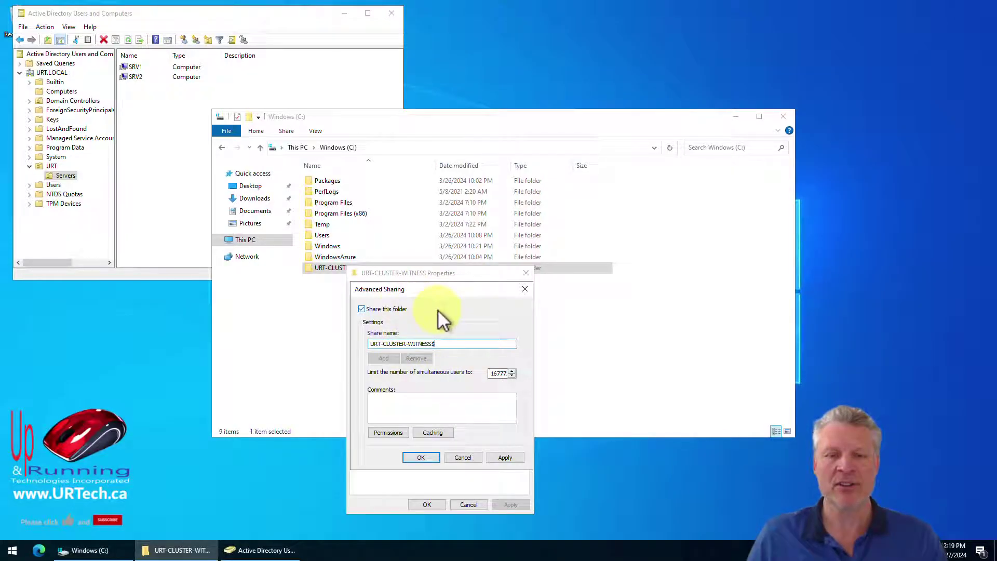
double_click(446, 343)
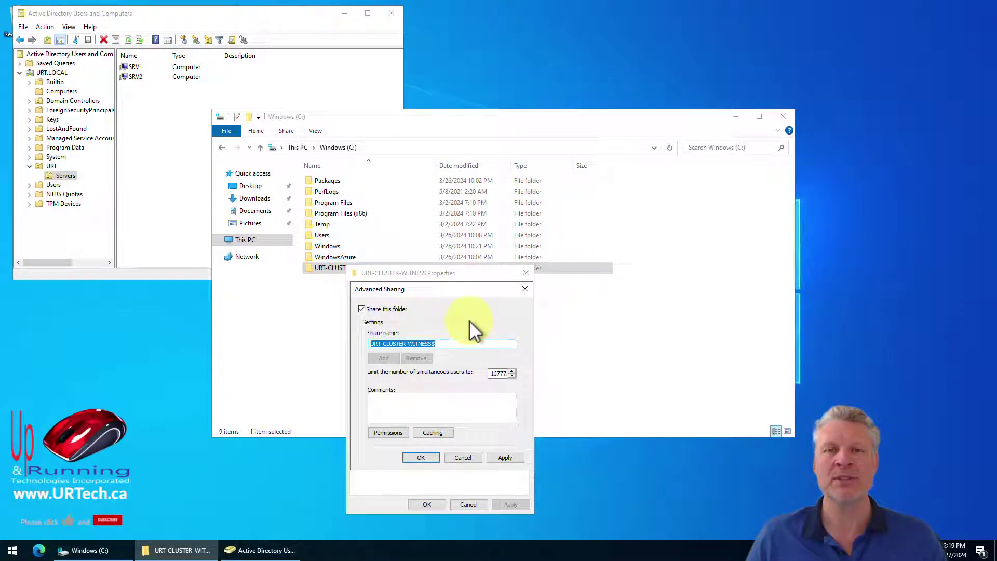
left_click(449, 344)
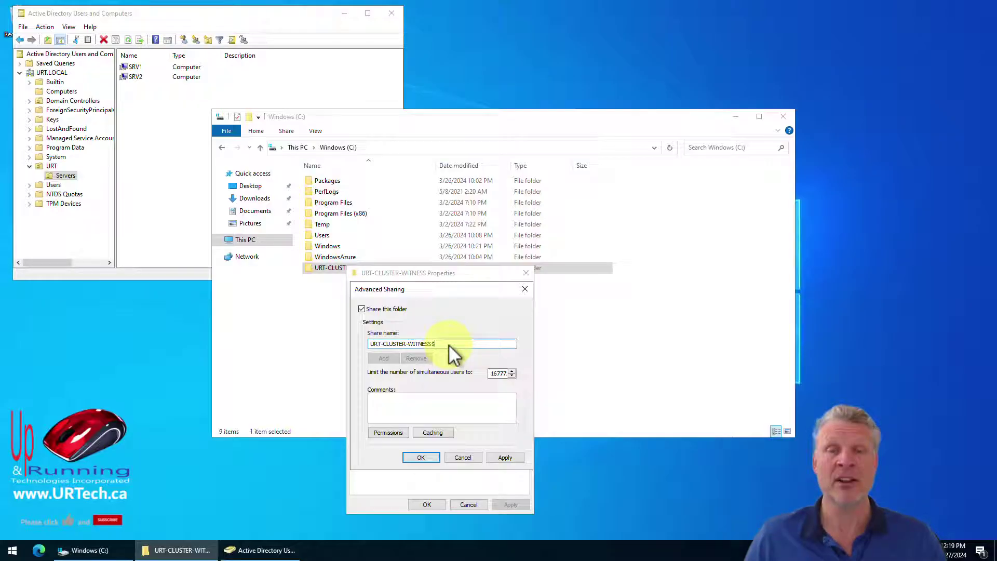
Grant Everyone Full Control on the share and confirm the sharing settings.
left_click(390, 432)
left_click(389, 423)
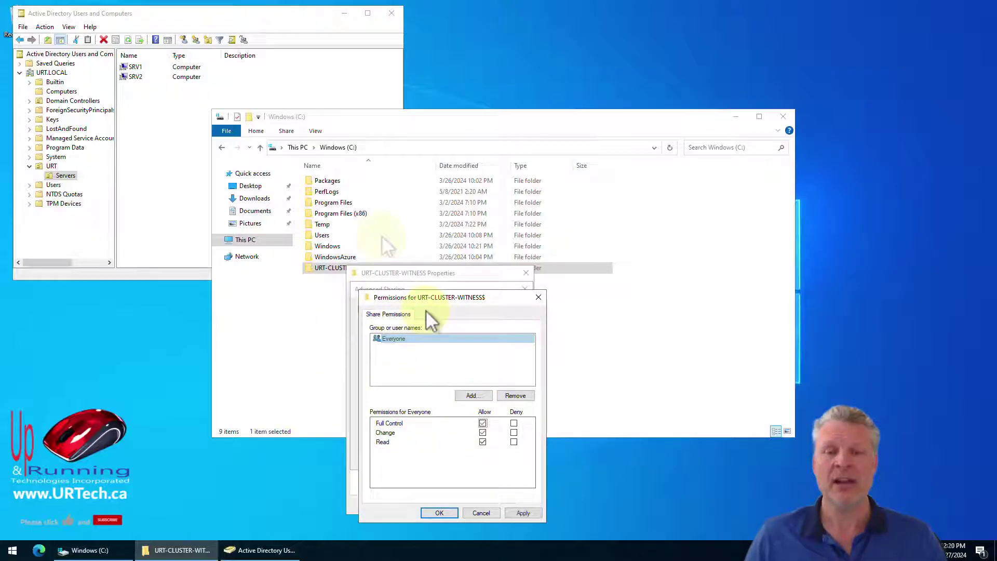
left_click(438, 514)
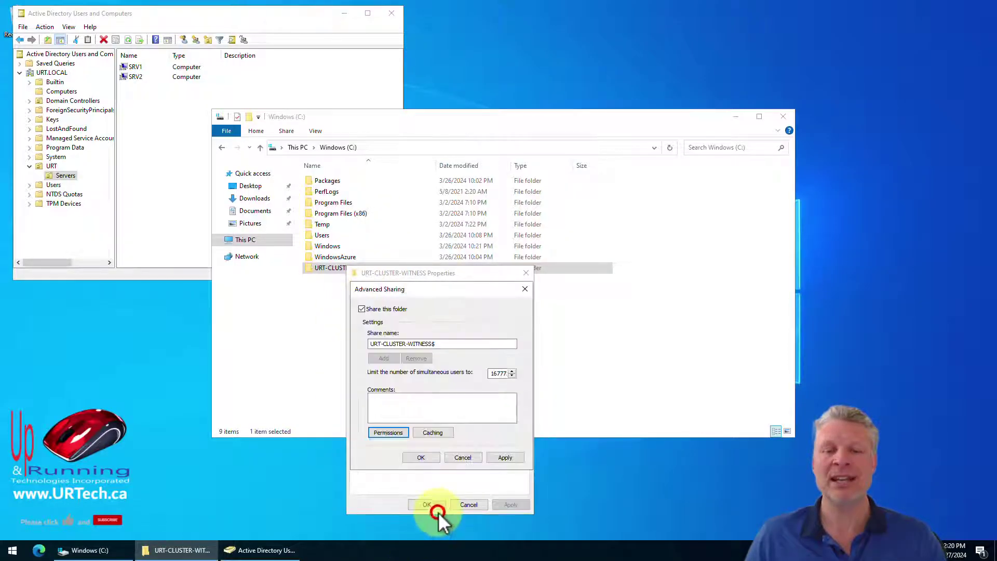
left_click(415, 458)
left_click(412, 291)
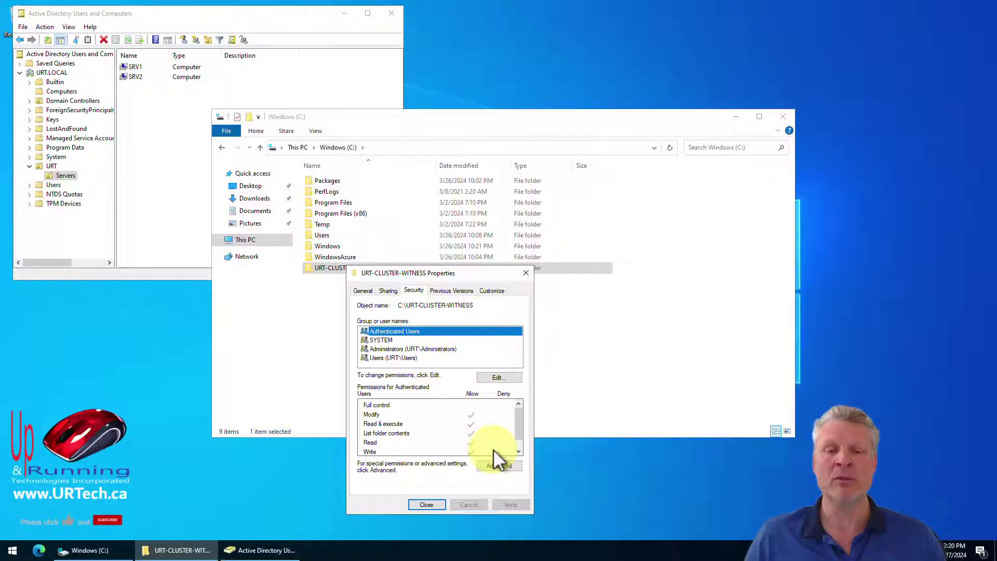
Try removing Authenticated Users from the folder permissions, then cancel after the inheritance warning.
left_click(500, 378)
left_click(519, 427)
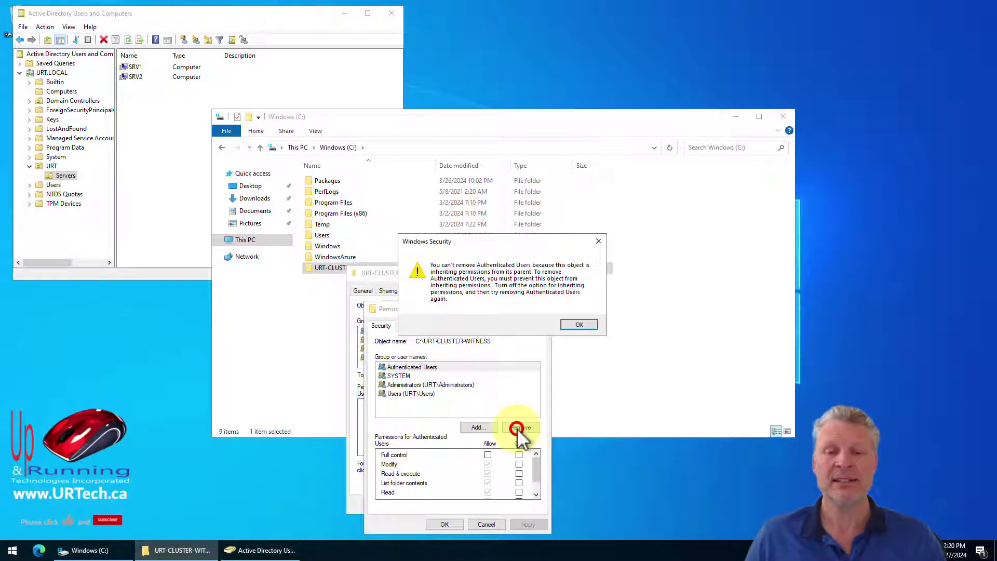
left_click(578, 324)
left_click_drag(431, 309, 436, 200)
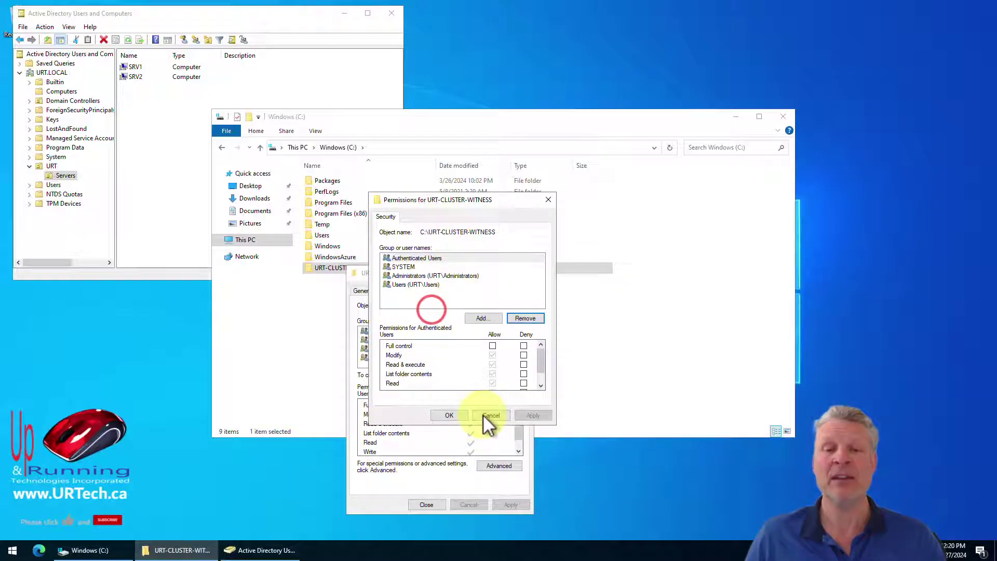
left_click(489, 415)
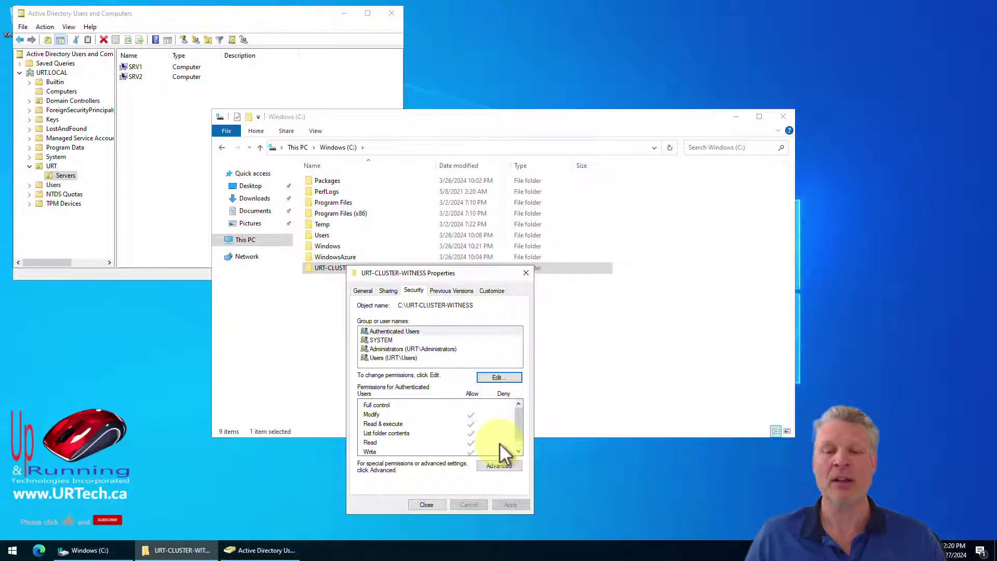
Disable inheritance on URT-CLUSTER-WITNESS, converting inherited entries to explicit permissions, and reopen the editor.
left_click(499, 465)
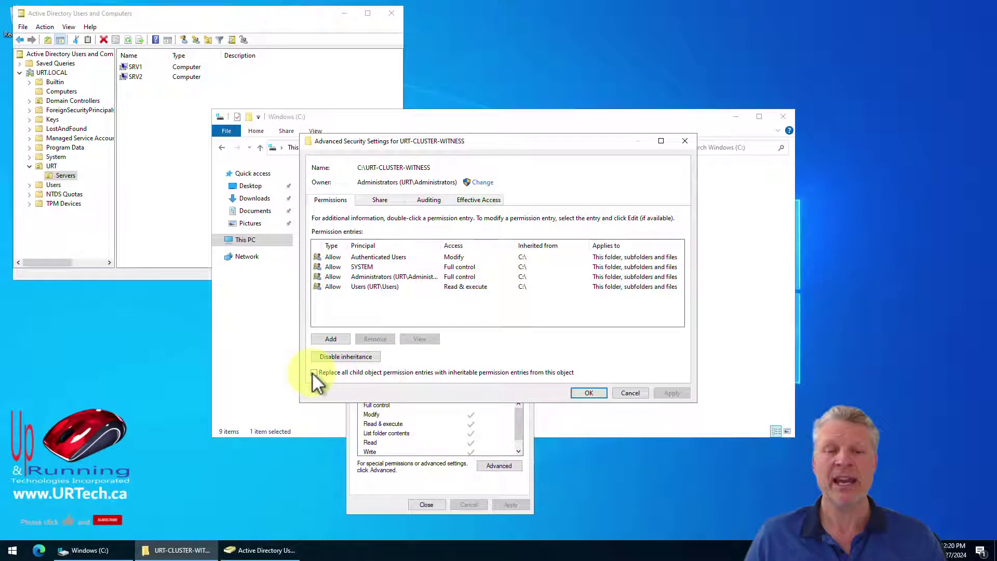
left_click(326, 358)
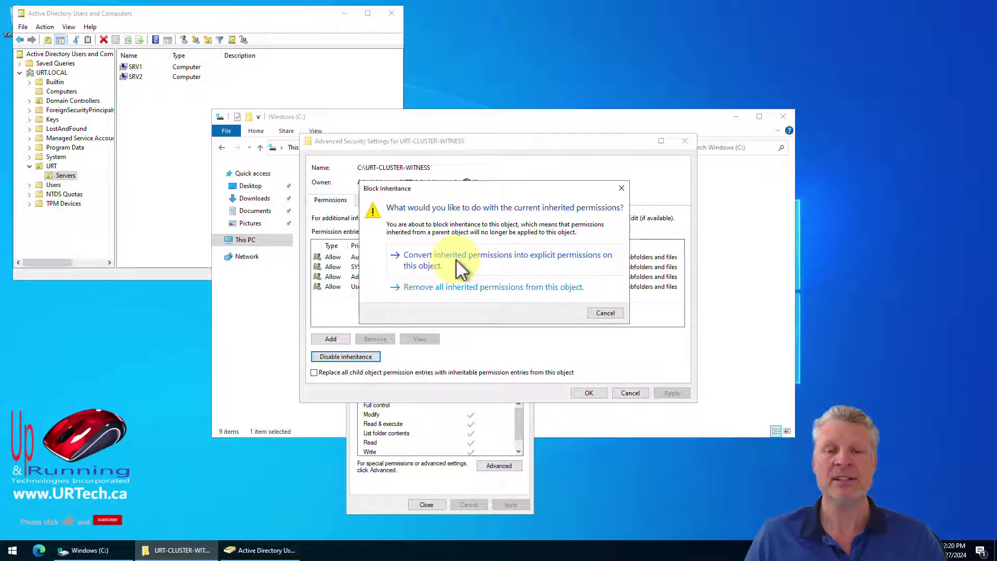
left_click(467, 257)
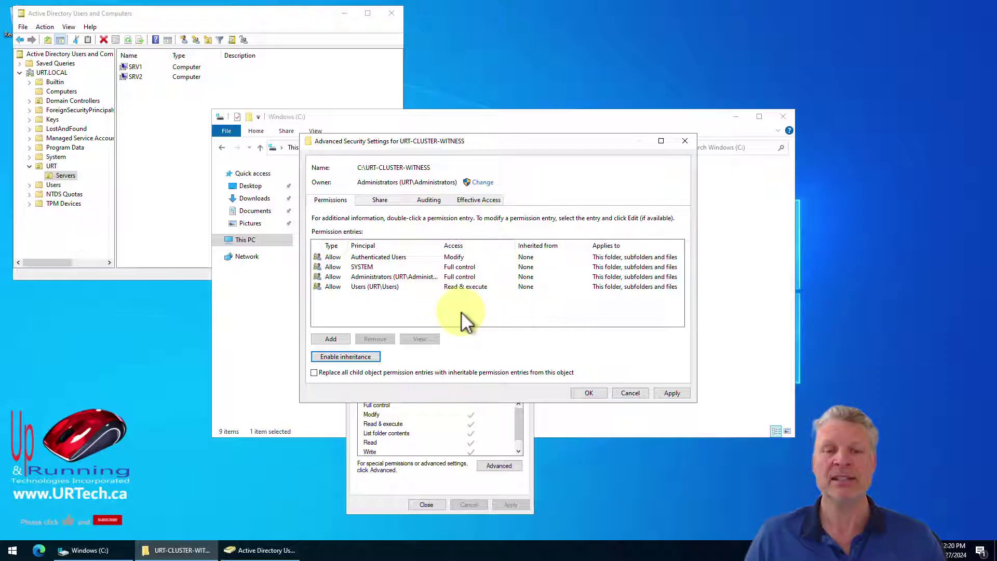
left_click(588, 393)
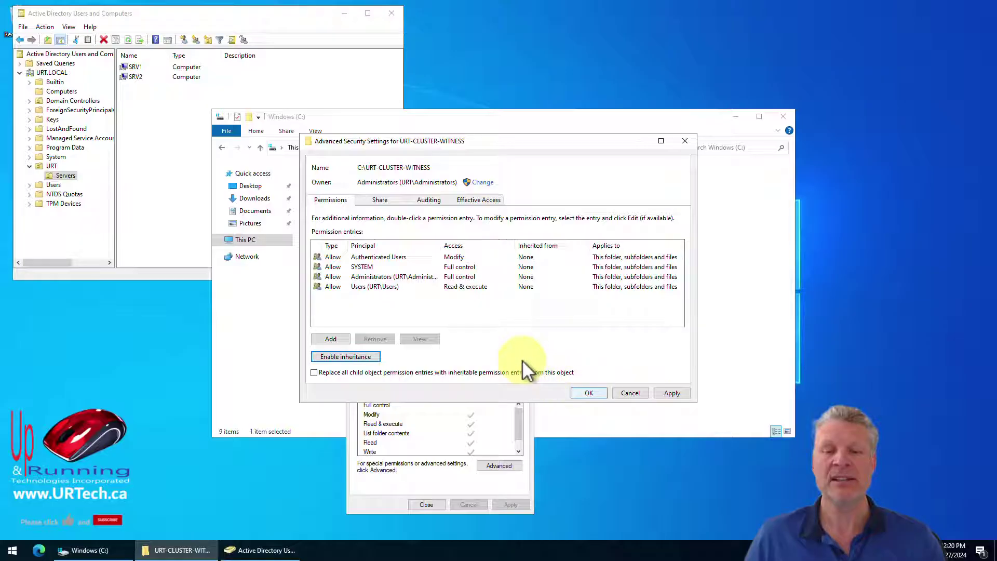
left_click(497, 377)
Remove Authenticated Users and Users (URT\Users) from the URT-CLUSTER-WITNESS folder's permissions.
left_click(417, 366)
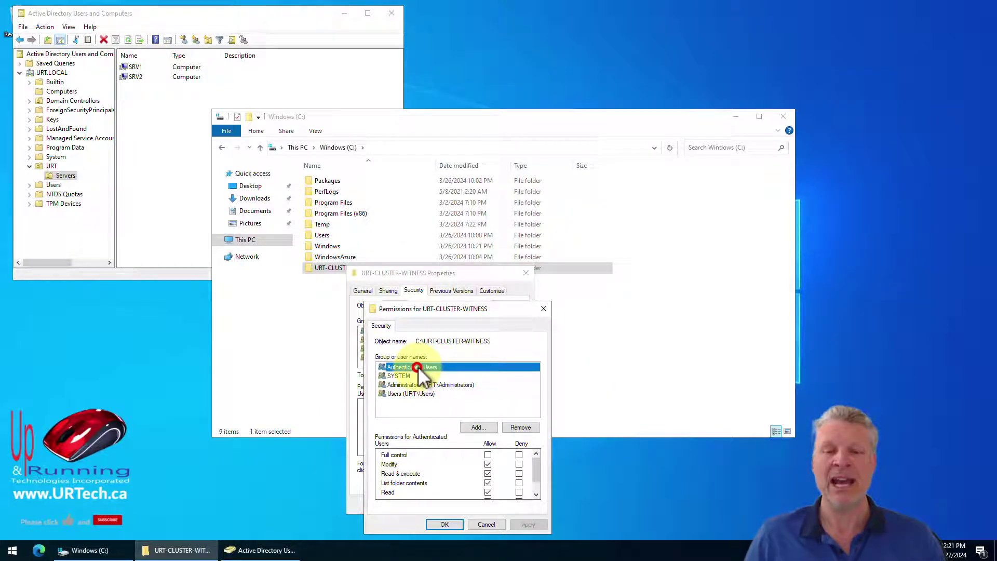
left_click(517, 427)
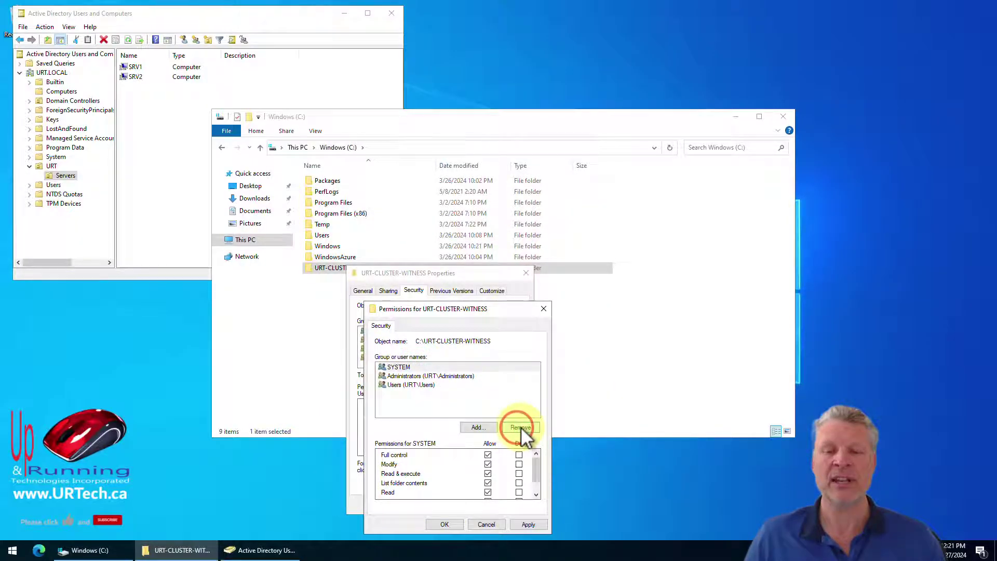
left_click(411, 384)
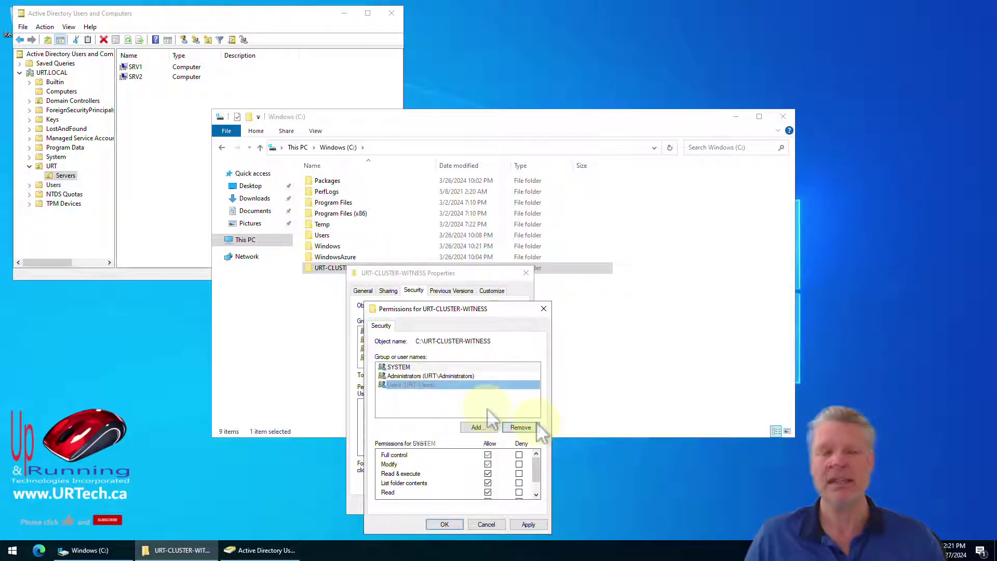
left_click(527, 427)
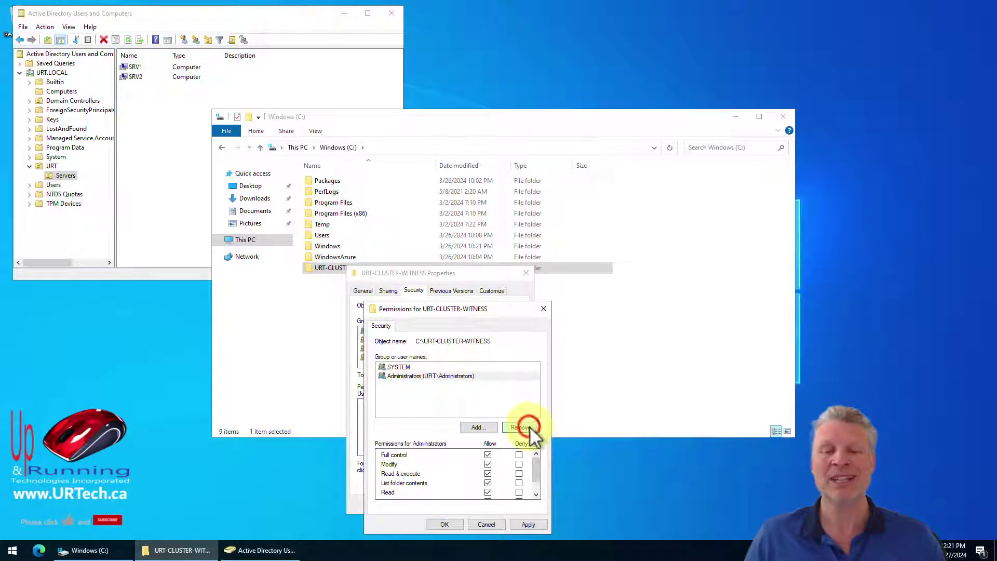
Start adding an account and limit the search object types to Computers only.
left_click(480, 427)
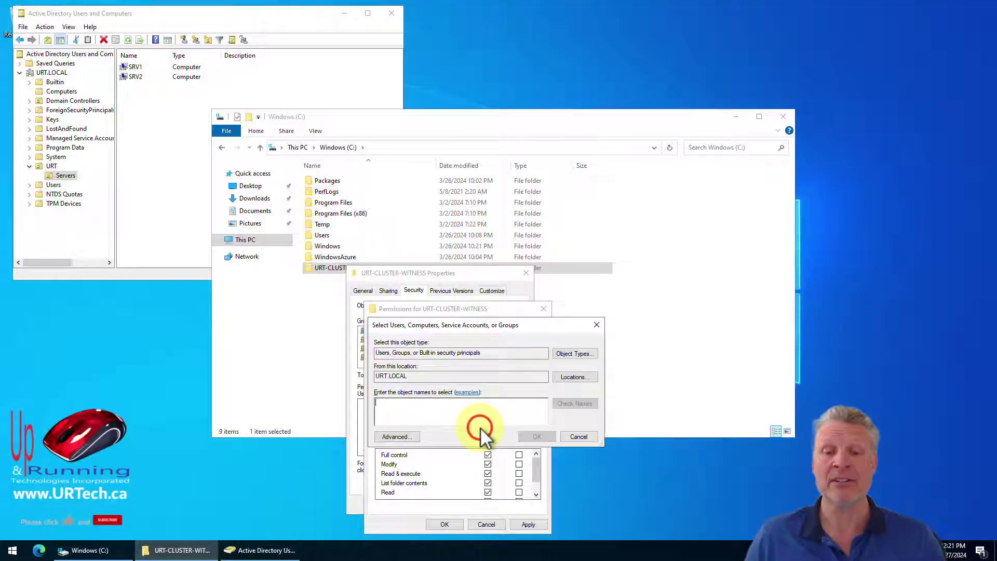
type("urt-c")
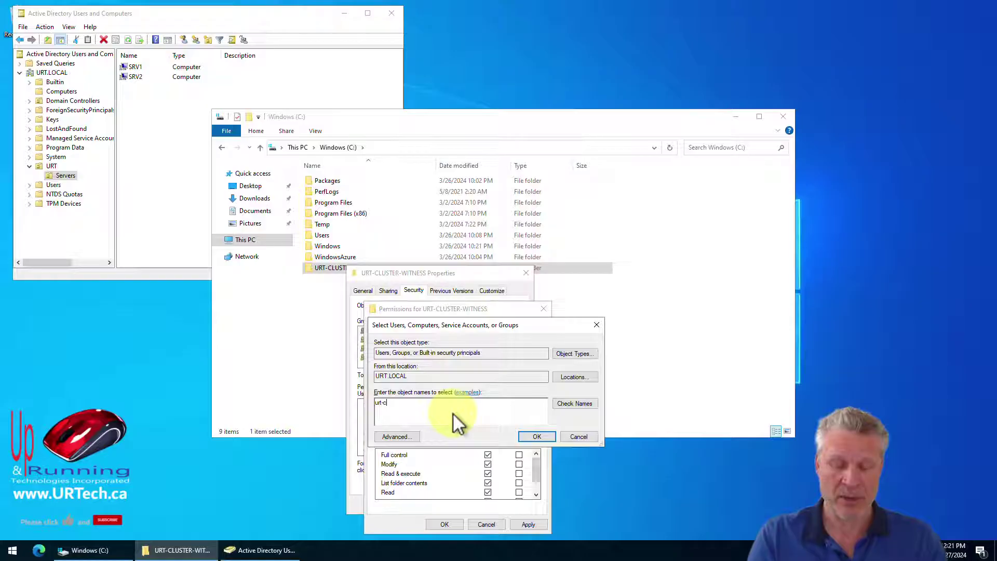
key("Return")
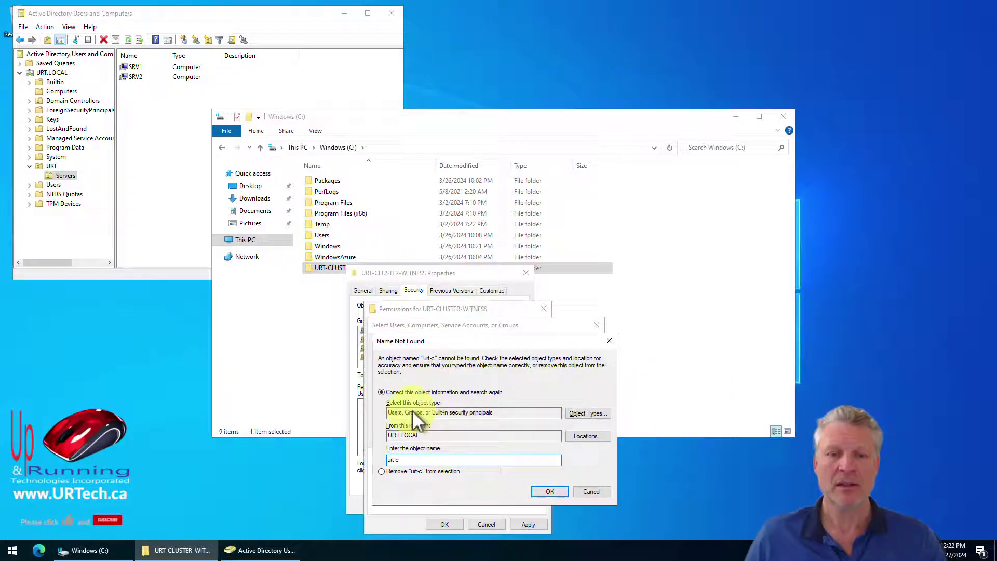
left_click(590, 491)
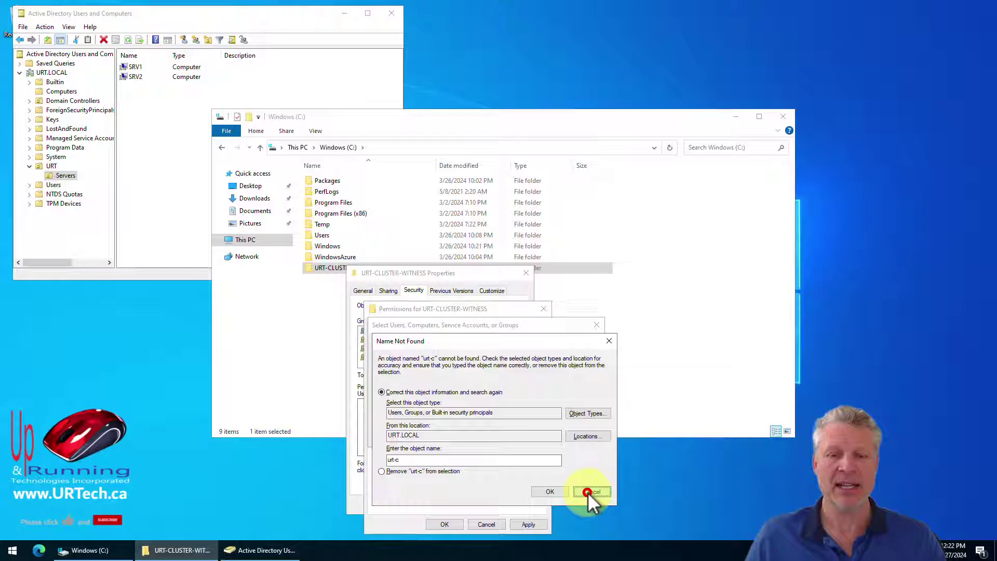
left_click(586, 359)
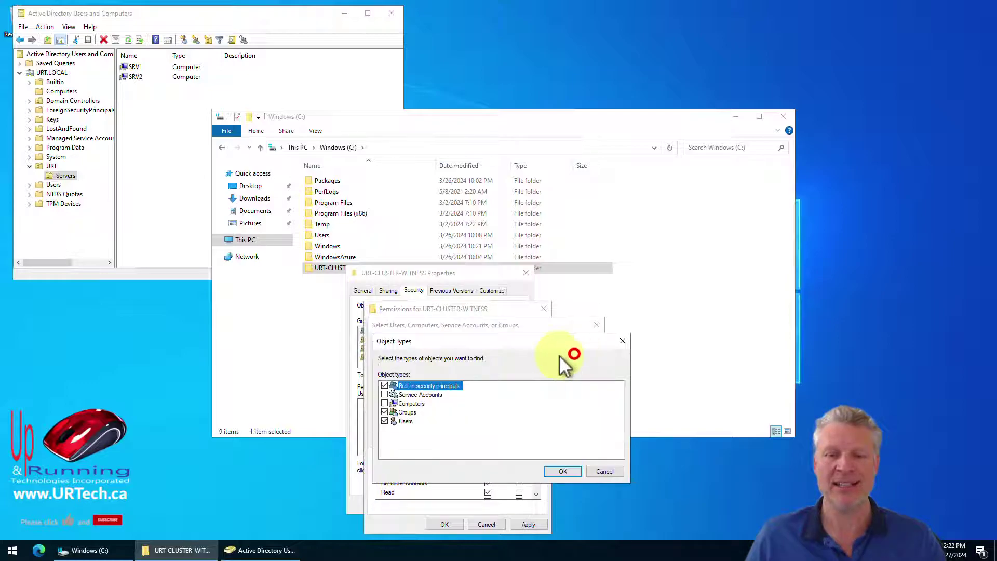
left_click(384, 385)
left_click(384, 412)
left_click(384, 421)
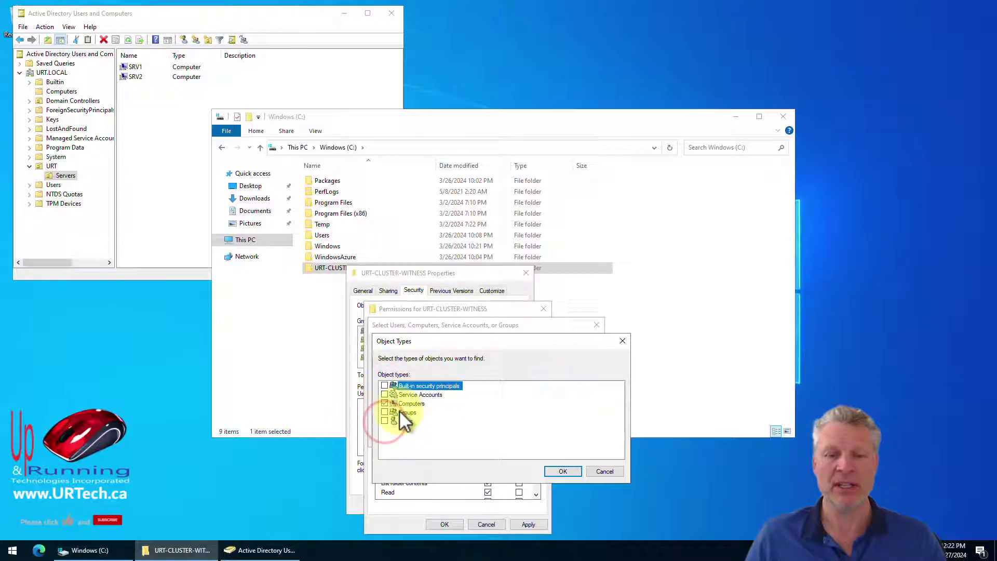
left_click(385, 404)
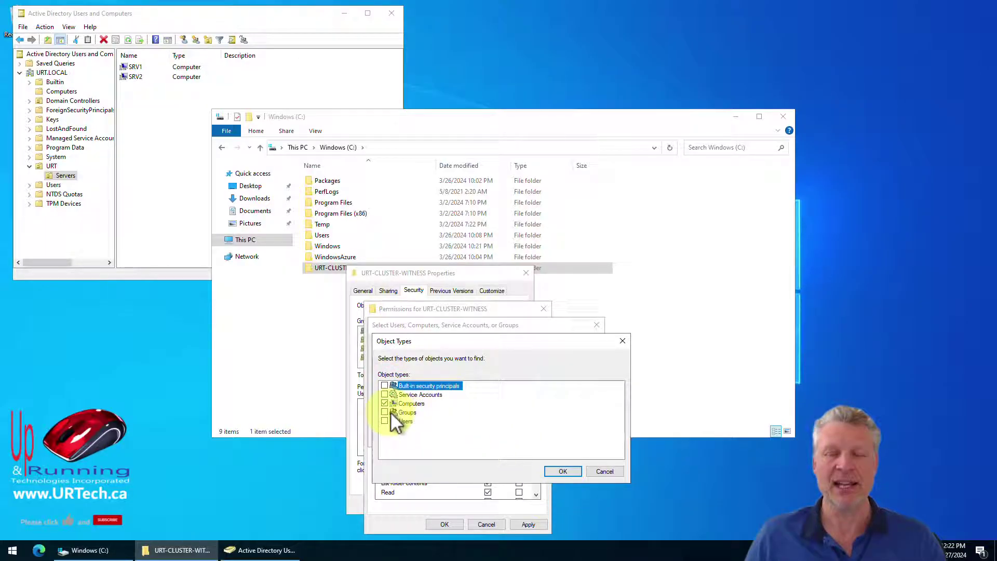
left_click(557, 470)
Add the URT-CLUSTER1 computer account with Full control Allow and close the folder properties.
left_click(424, 412)
type("urt-c")
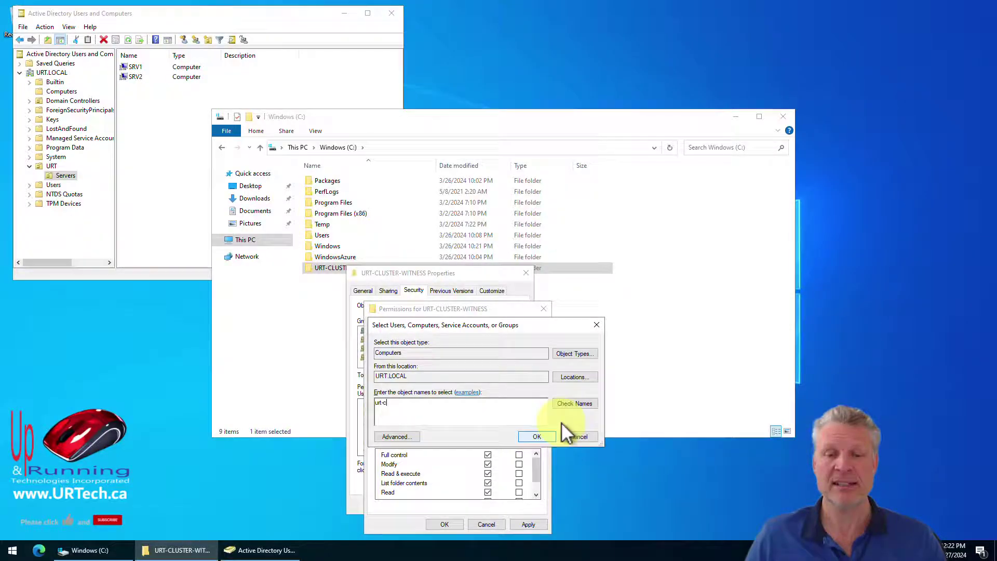
left_click(584, 406)
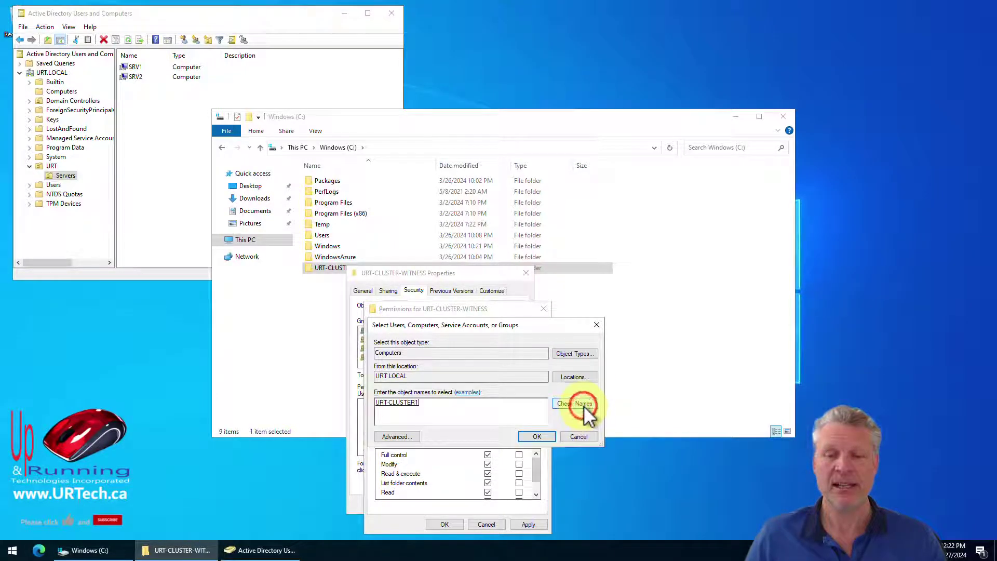
left_click(529, 436)
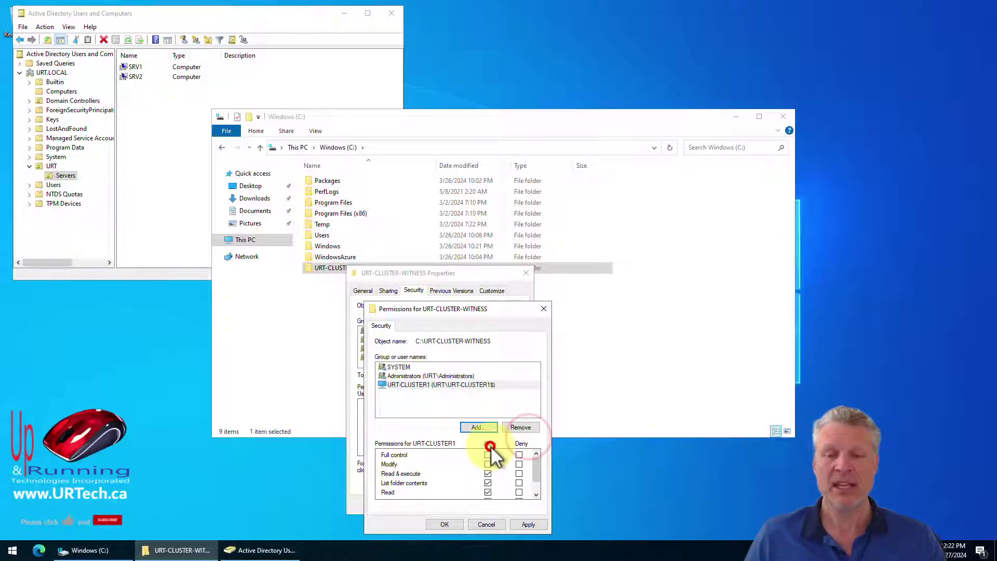
left_click(488, 455)
left_click(442, 524)
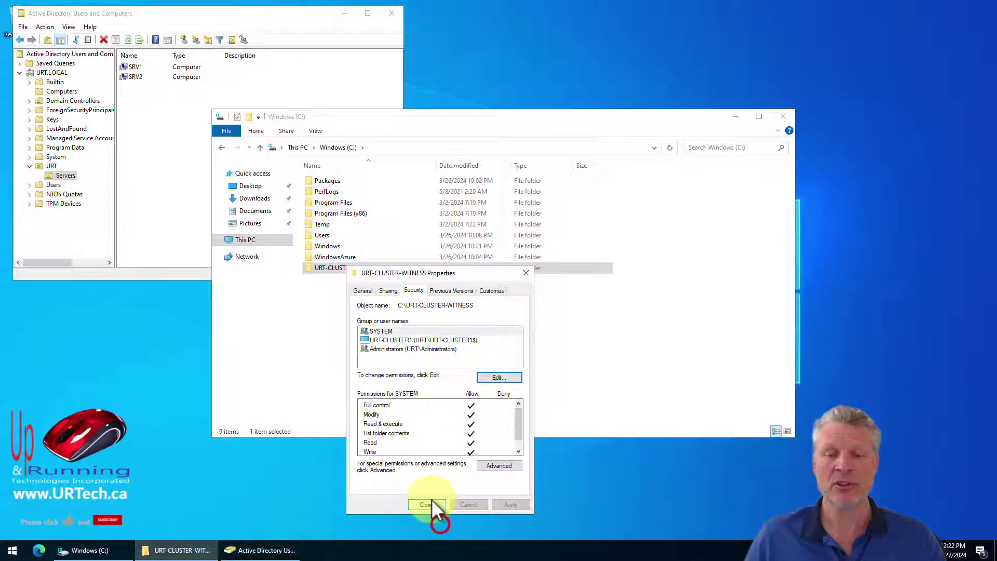
left_click(426, 504)
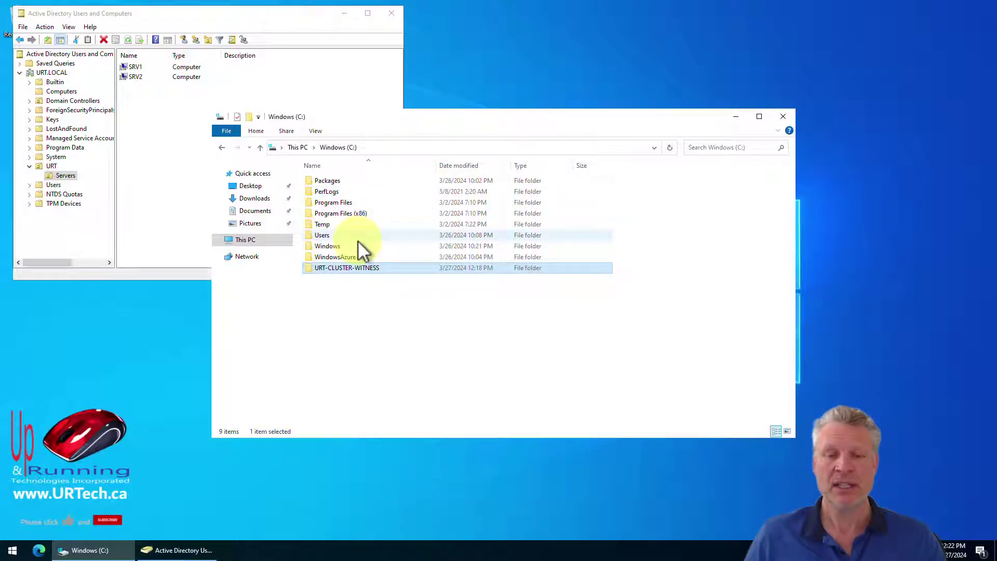
Copy the network path \\Dc1\urt-cluster-witness$ from the folder's Sharing tab, then cancel.
right_click(365, 268)
left_click(409, 441)
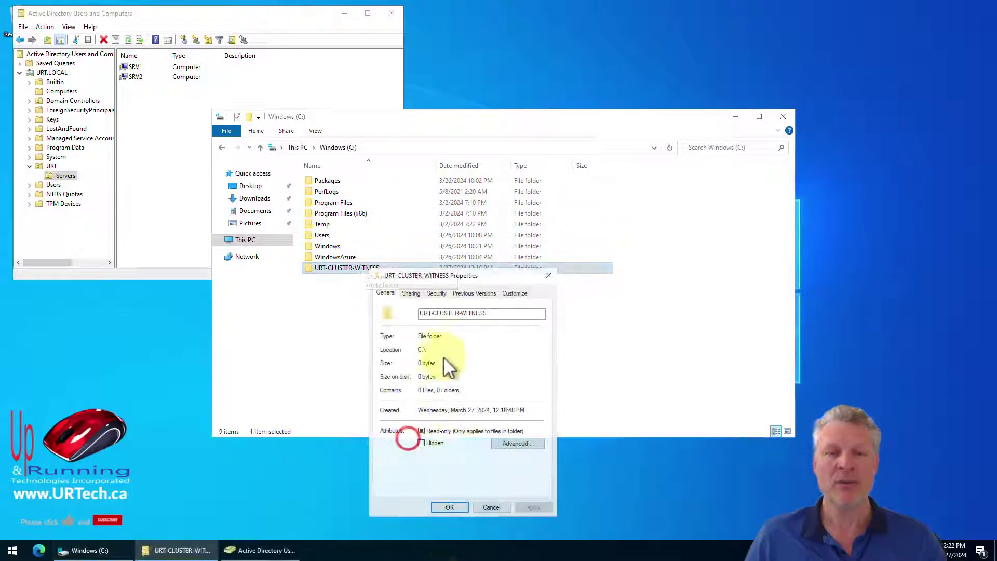
left_click(412, 293)
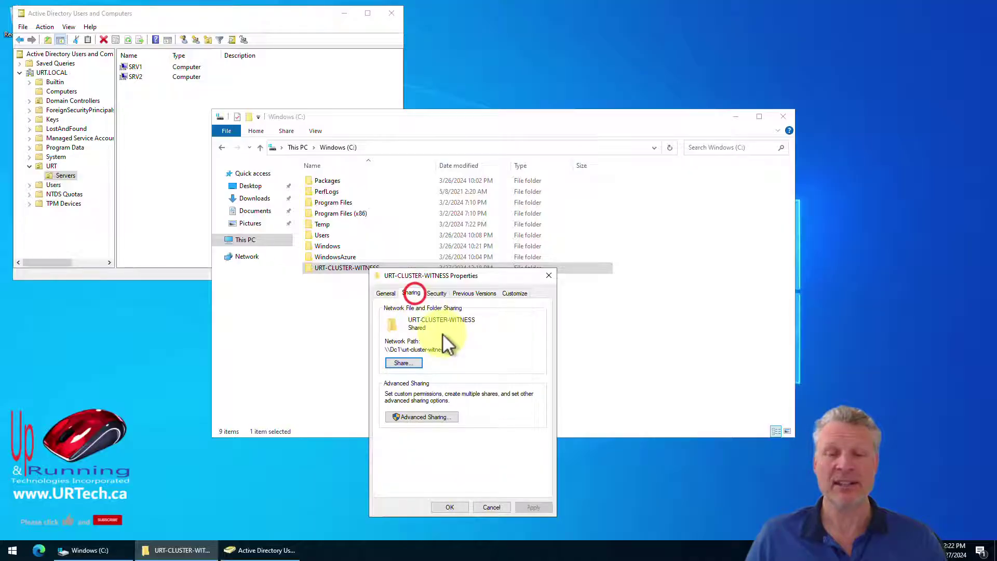
left_click_drag(454, 350, 378, 343)
key("ctrl+c")
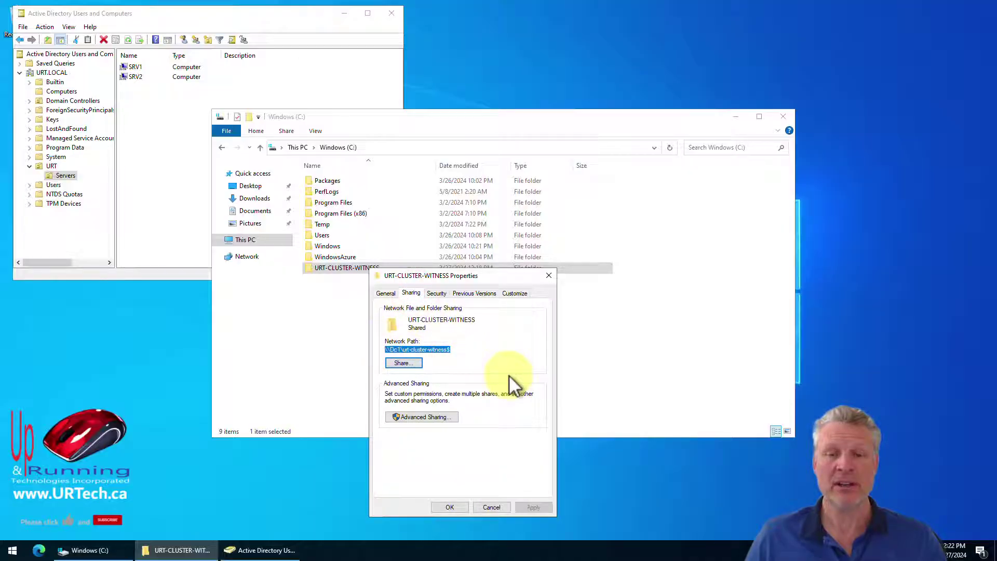
left_click(488, 508)
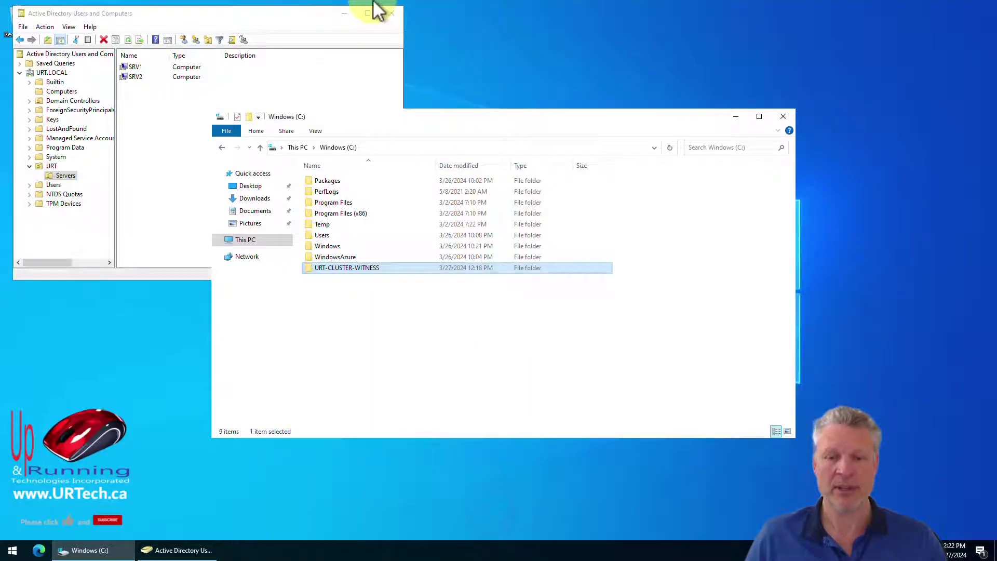
Paste \\Dc1\urt-cluster-witness$ into the quorum wizard's File Share Path field on SRV1.
mouse_move(378, 11)
left_click(413, 7)
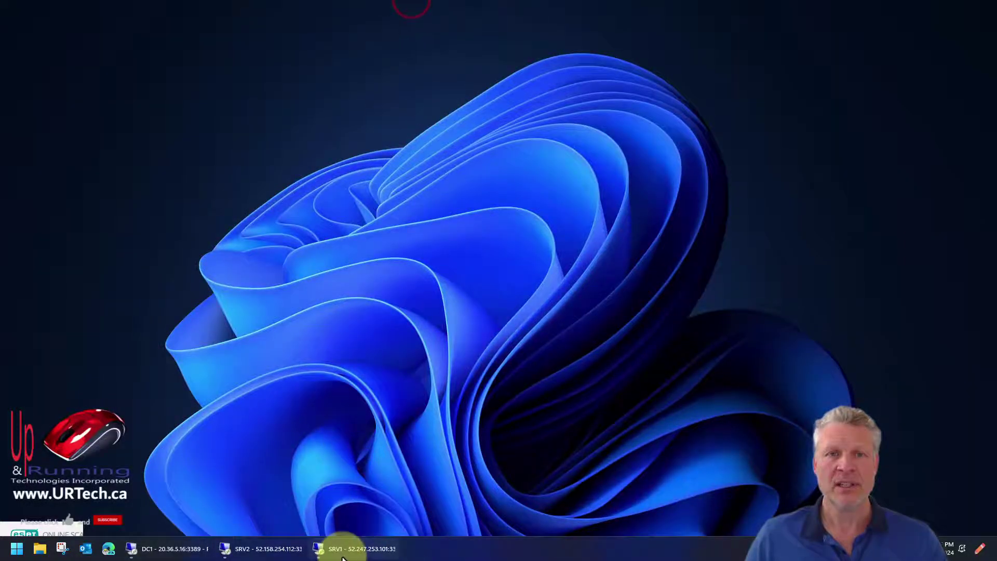
left_click(352, 549)
left_click(407, 232)
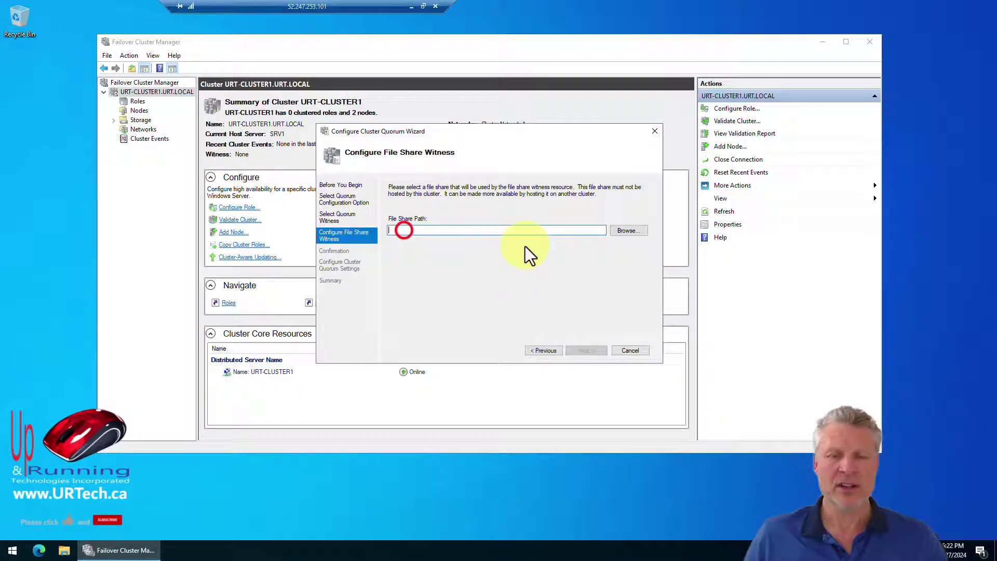
key("ctrl+v")
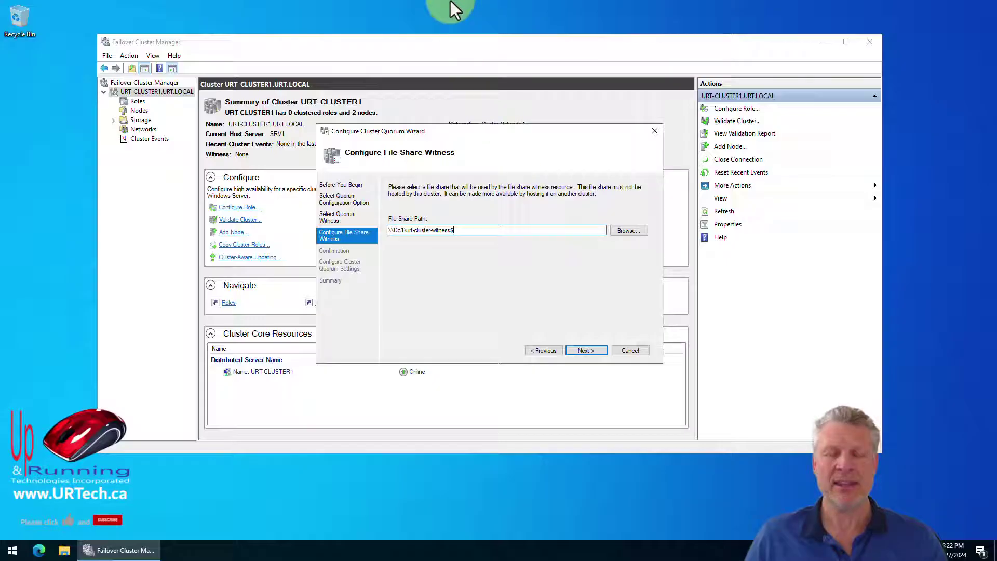
Check the URT-CLUSTER-WITNESS folder's contents on DC1, then return to the SRV1 session.
left_click(409, 2)
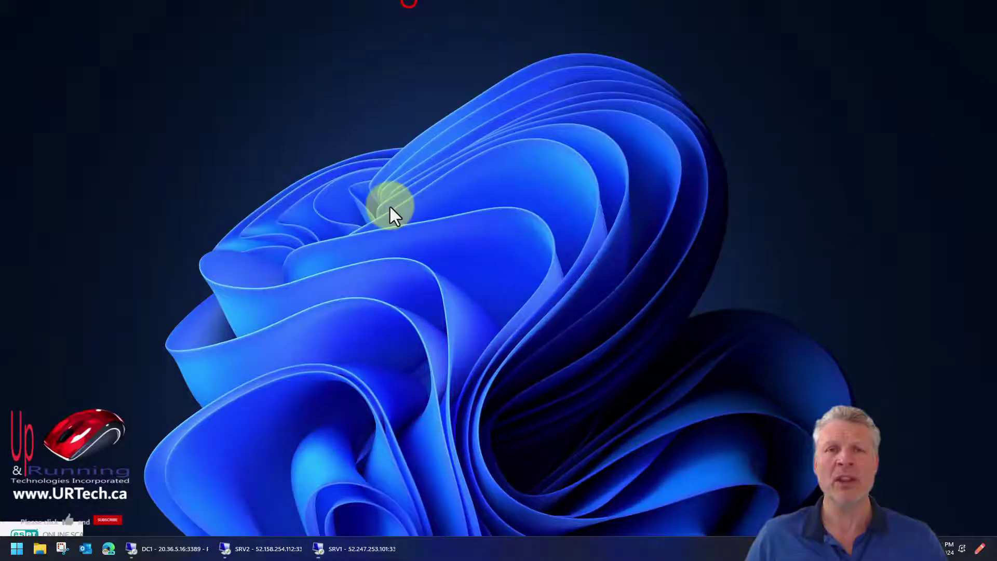
left_click(179, 549)
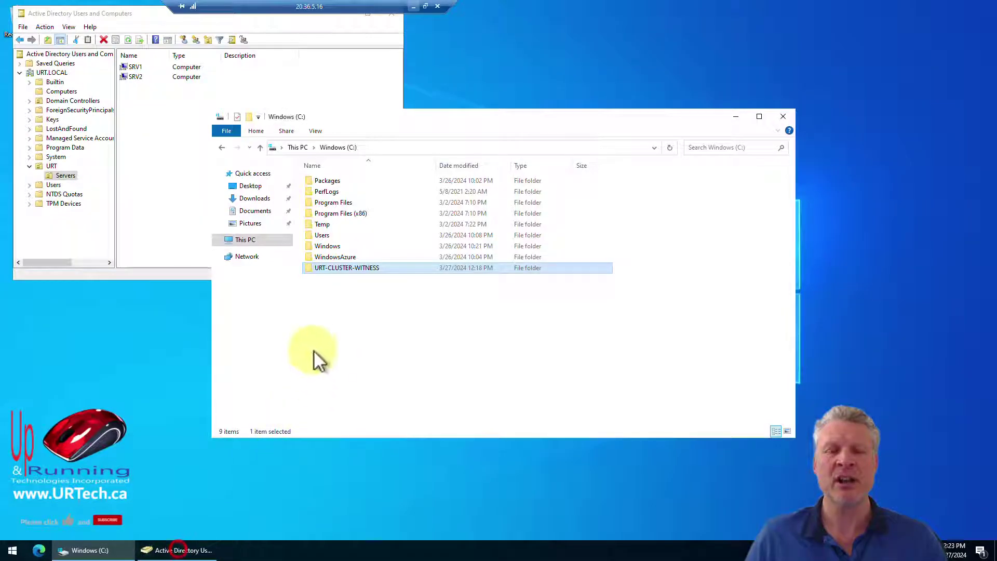
double_click(362, 268)
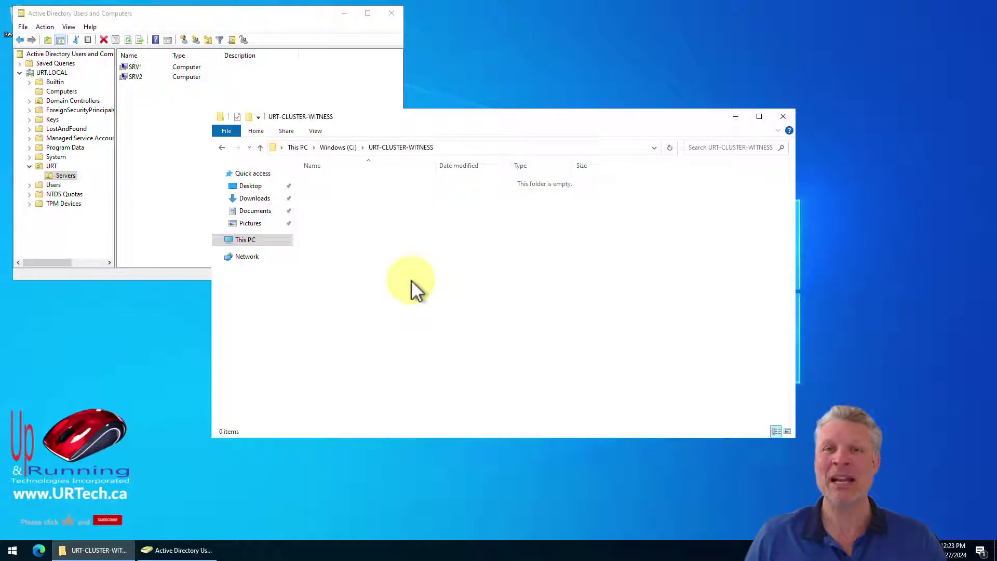
mouse_move(338, 1)
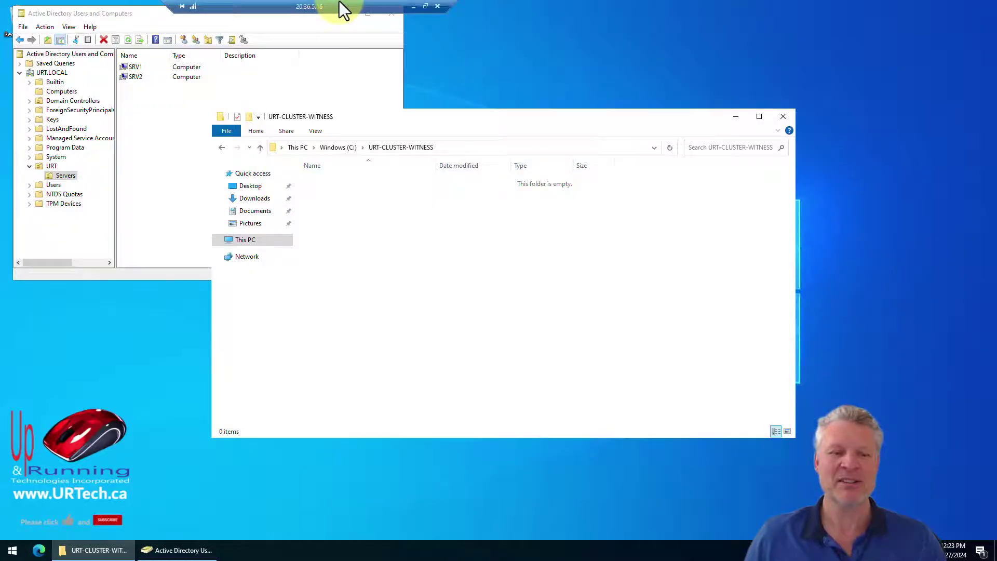
left_click(414, 5)
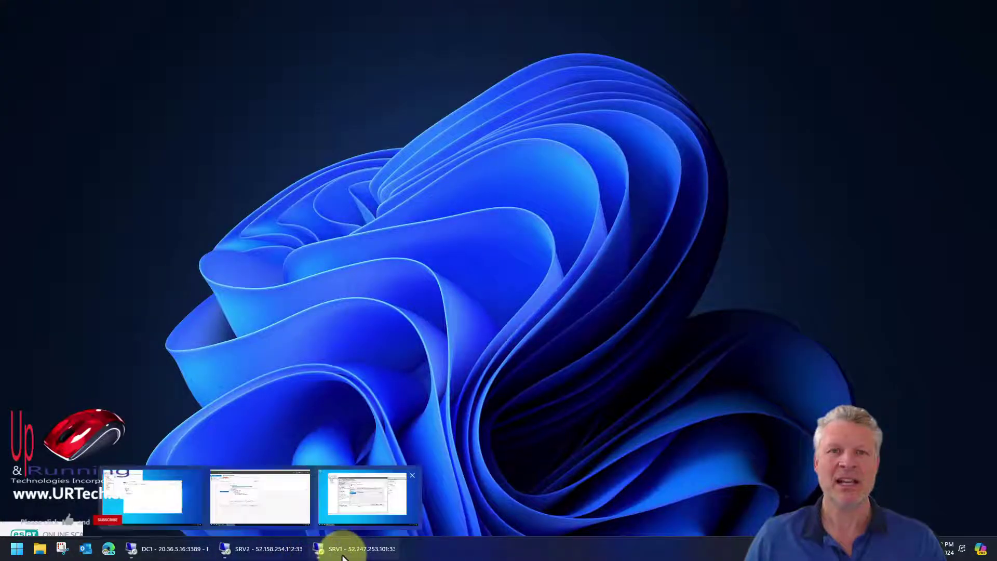
left_click(343, 556)
Apply the file share witness quorum settings, finish the wizard, and review Nodes and the cluster summary.
left_click(590, 350)
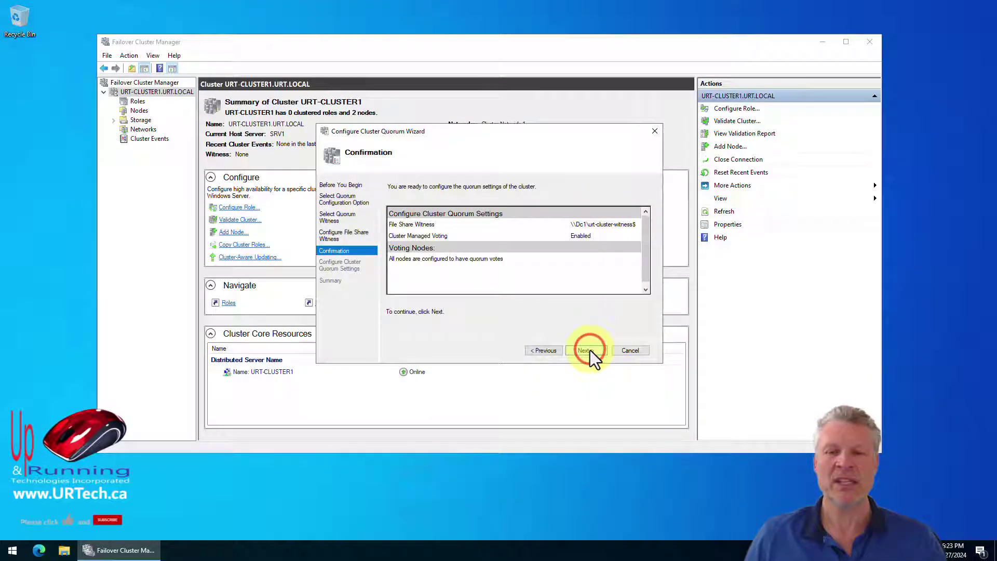
left_click(588, 349)
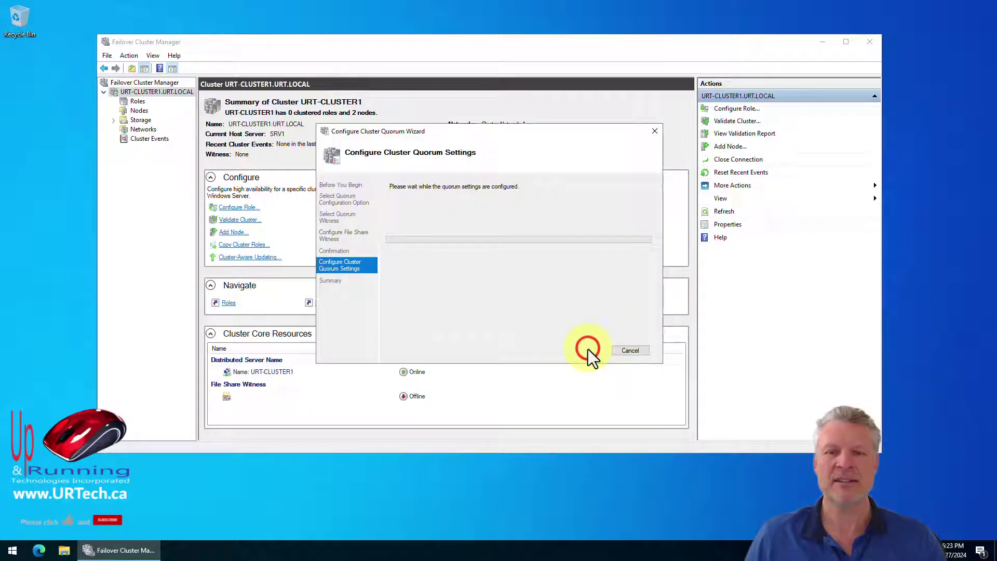
left_click(630, 351)
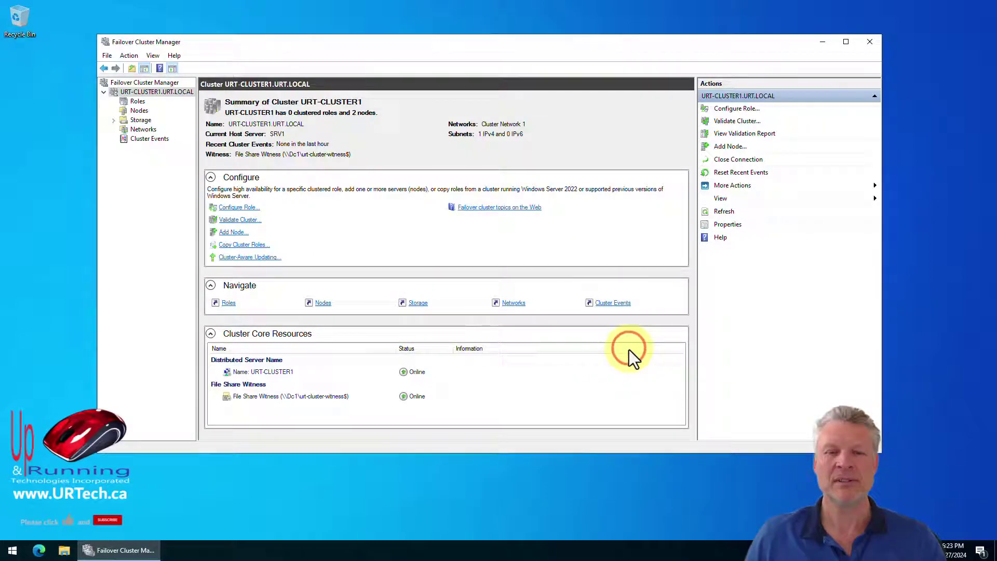
left_click(139, 111)
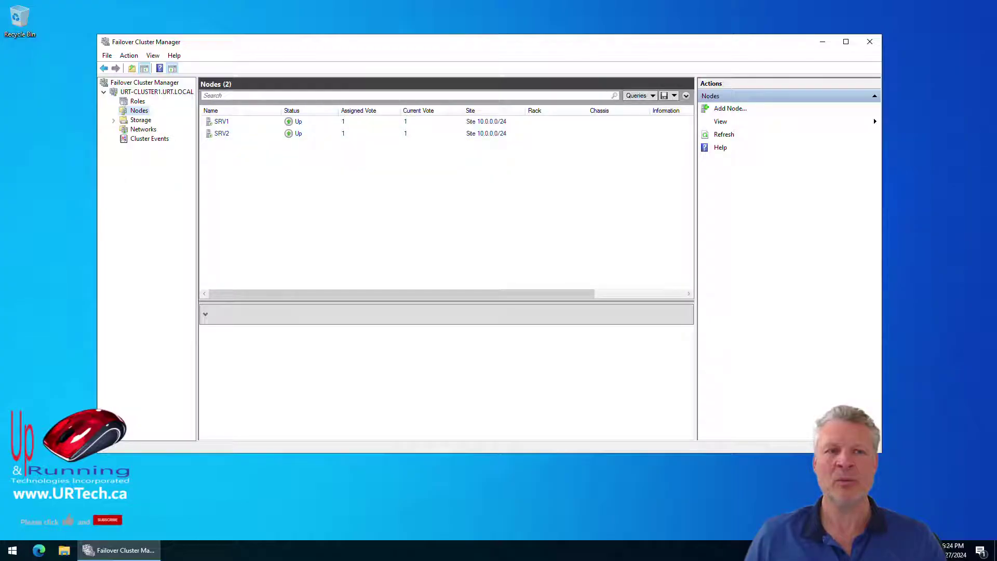
left_click(148, 91)
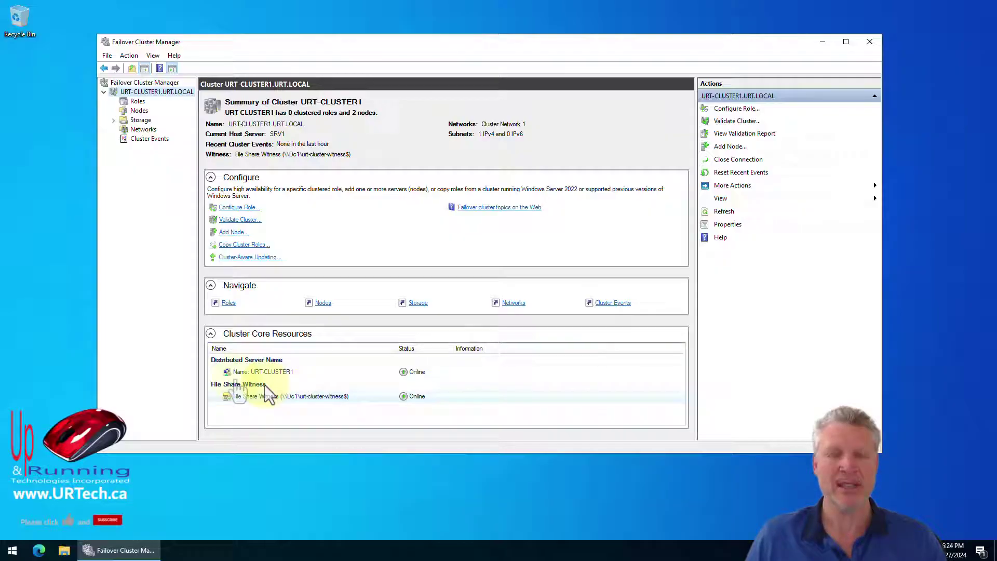
Pause node SRV2 with Drain Roles from the Nodes view.
left_click(140, 110)
right_click(218, 134)
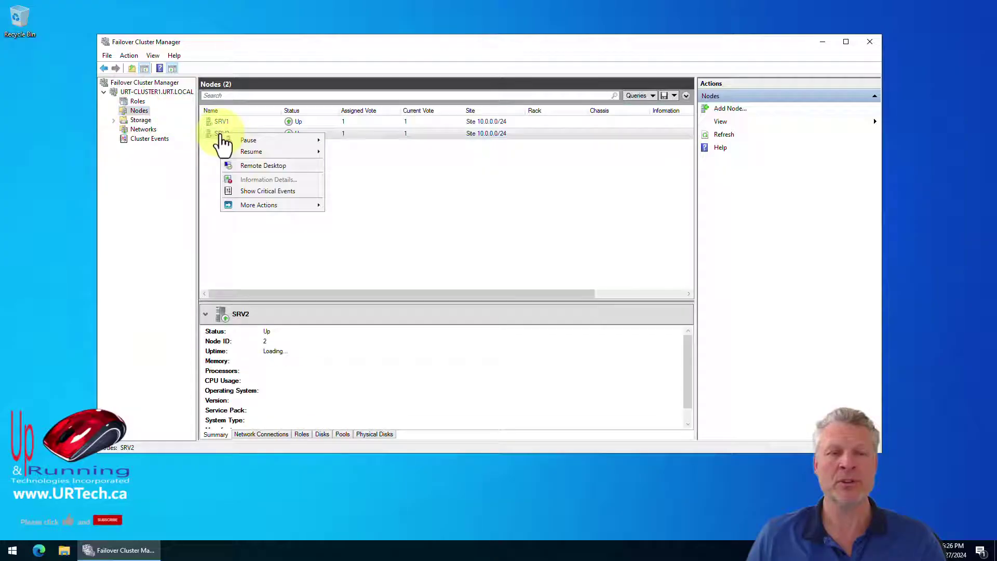
left_click(247, 139)
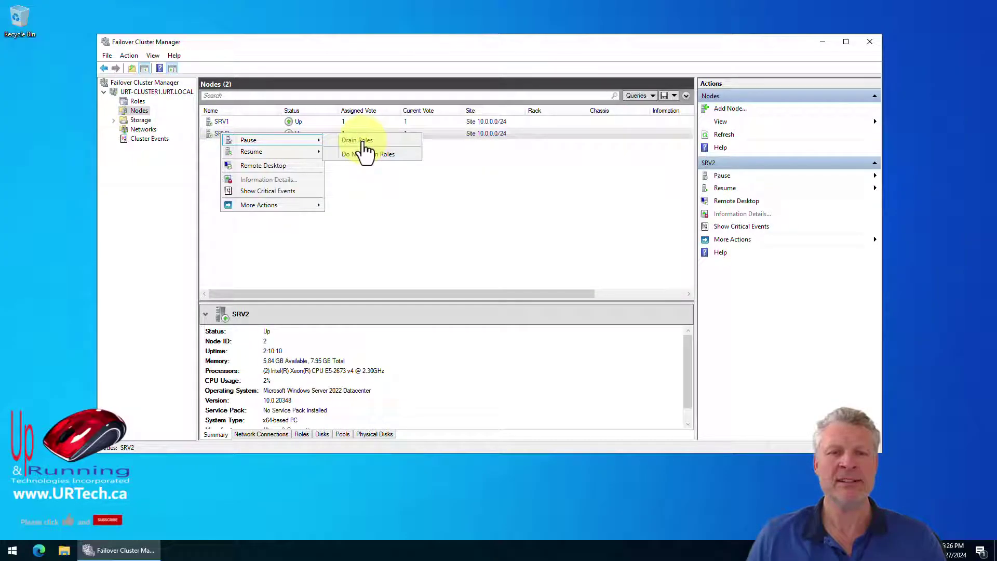
left_click(362, 139)
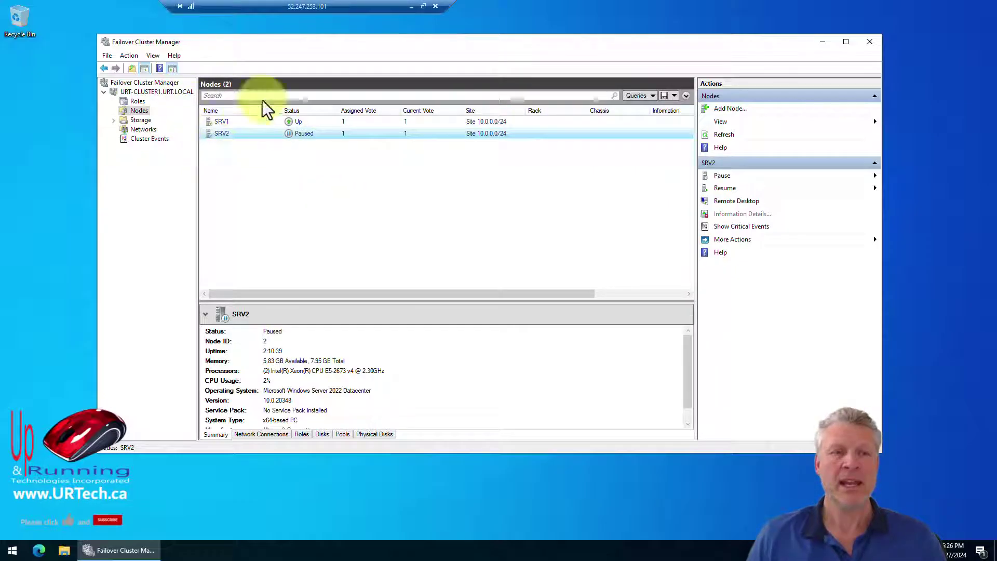
left_click(412, 6)
On SRV2, close the installation wizard and Server Manager, then shut the server down.
left_click(287, 553)
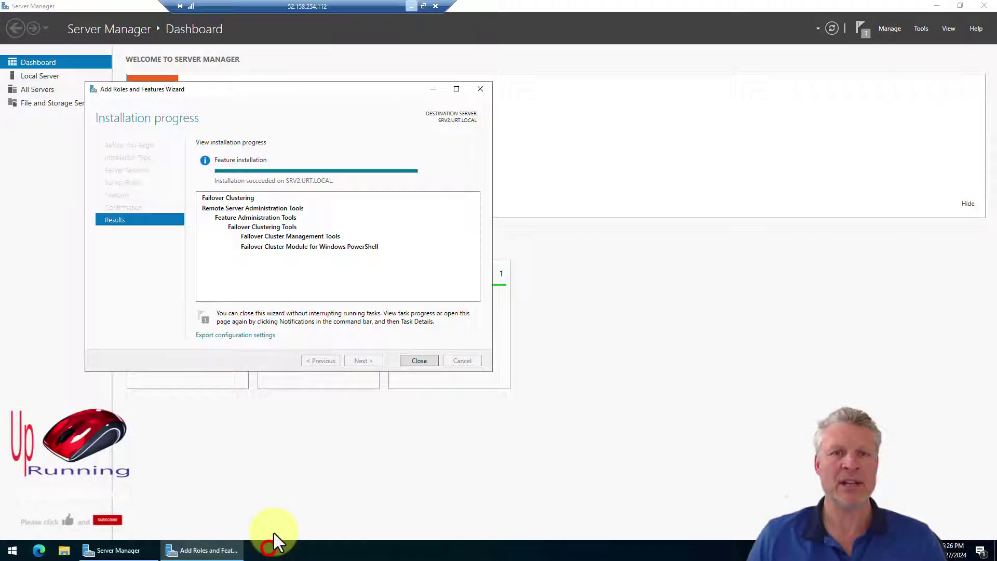
left_click(417, 359)
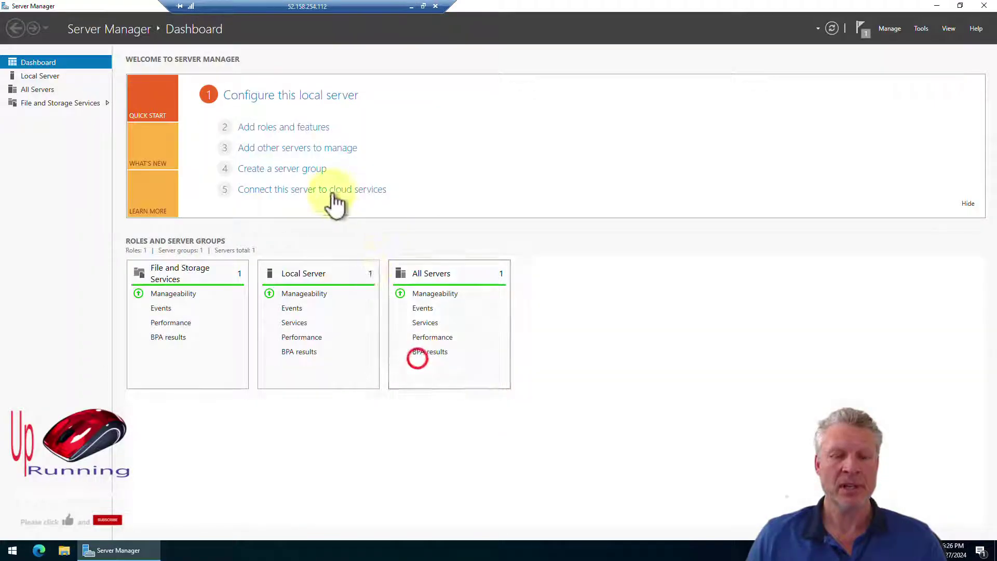
left_click(982, 6)
right_click(12, 551)
mouse_move(78, 507)
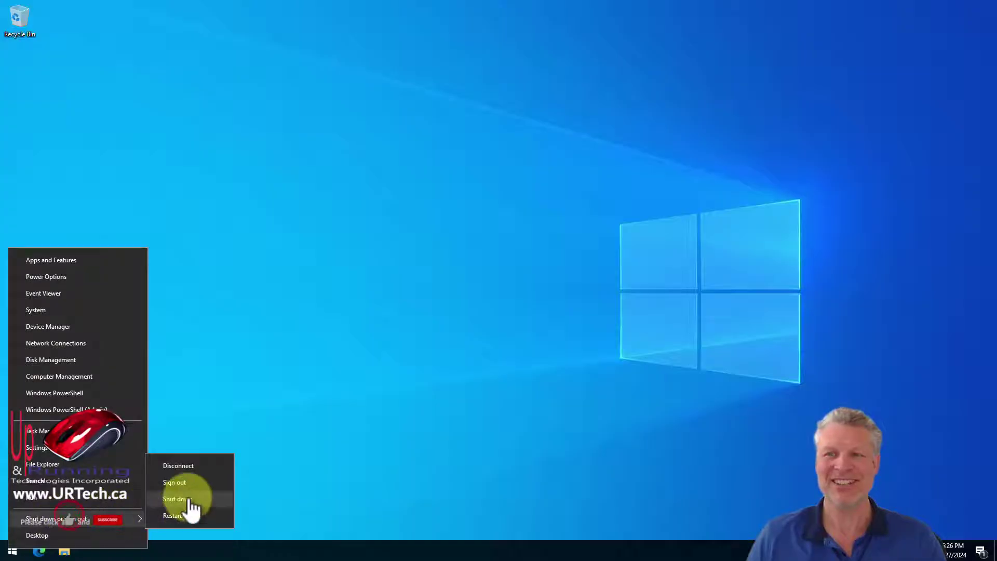
left_click(187, 497)
left_click(167, 529)
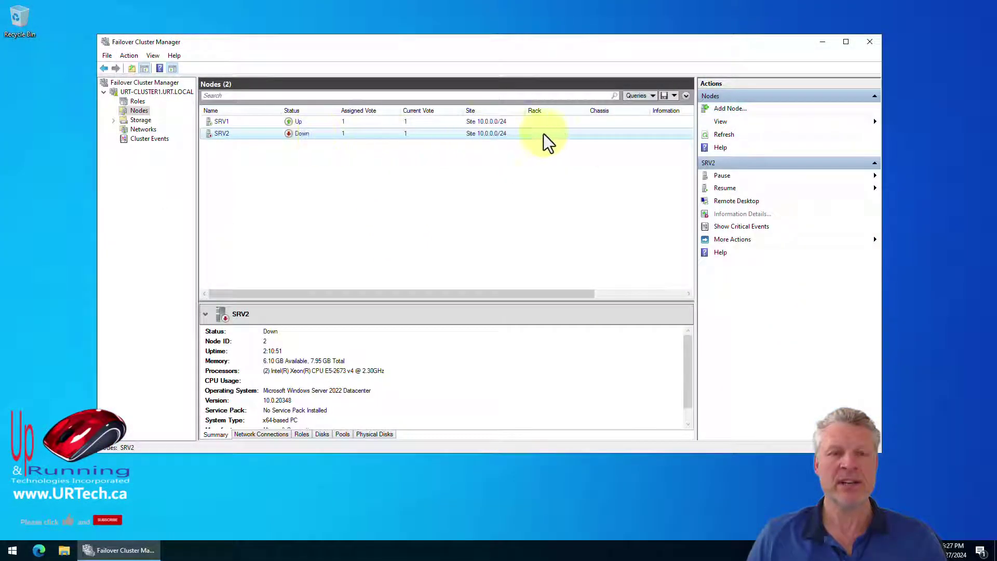
Refresh Nodes to confirm SRV2 is Down, then check Roles and the URT-CLUSTER1 summary.
left_click(724, 135)
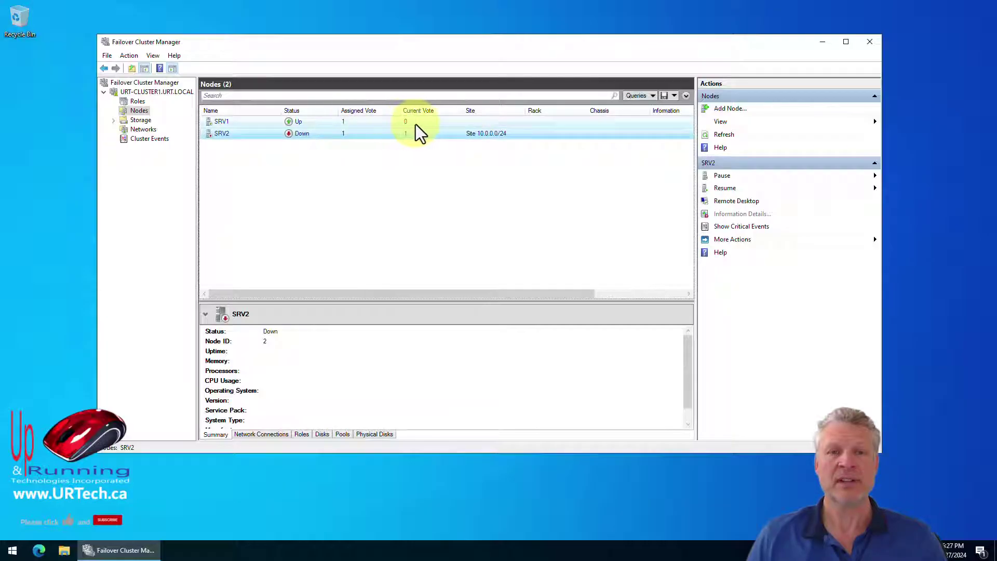
left_click(138, 101)
left_click(139, 93)
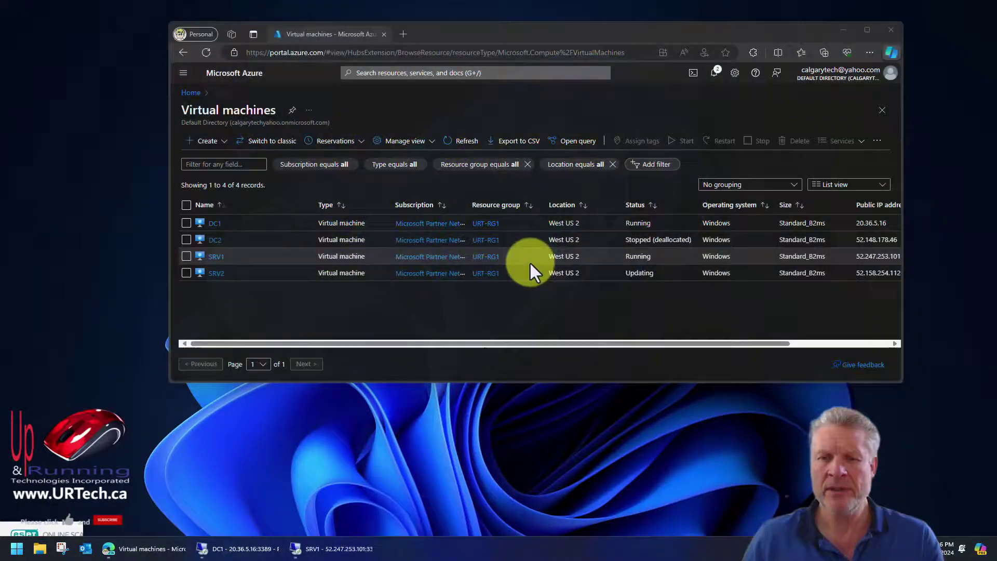
Start the SRV2 virtual machine from the Azure Virtual machines list and confirm with Yes.
left_click(186, 272)
left_click(684, 141)
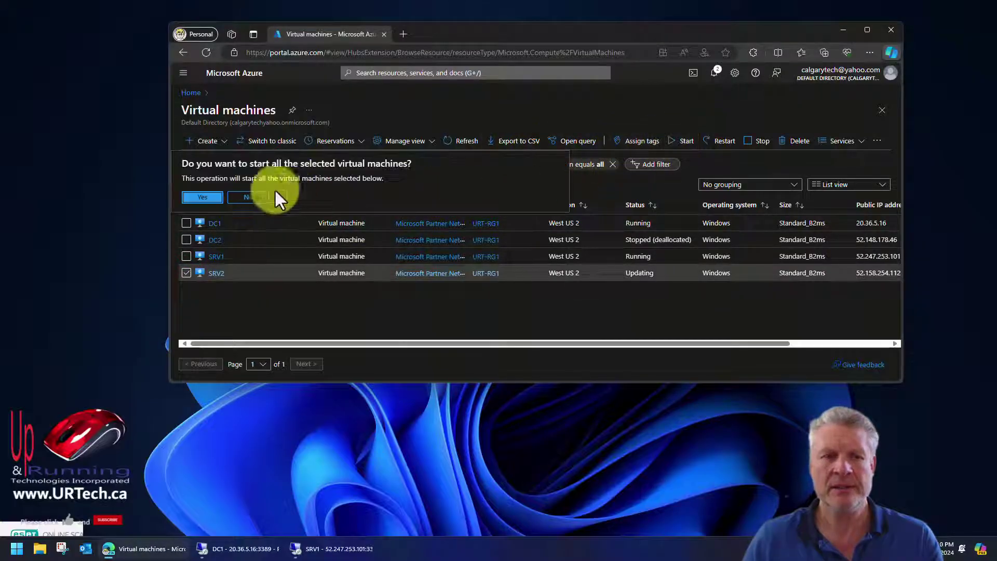
left_click(301, 546)
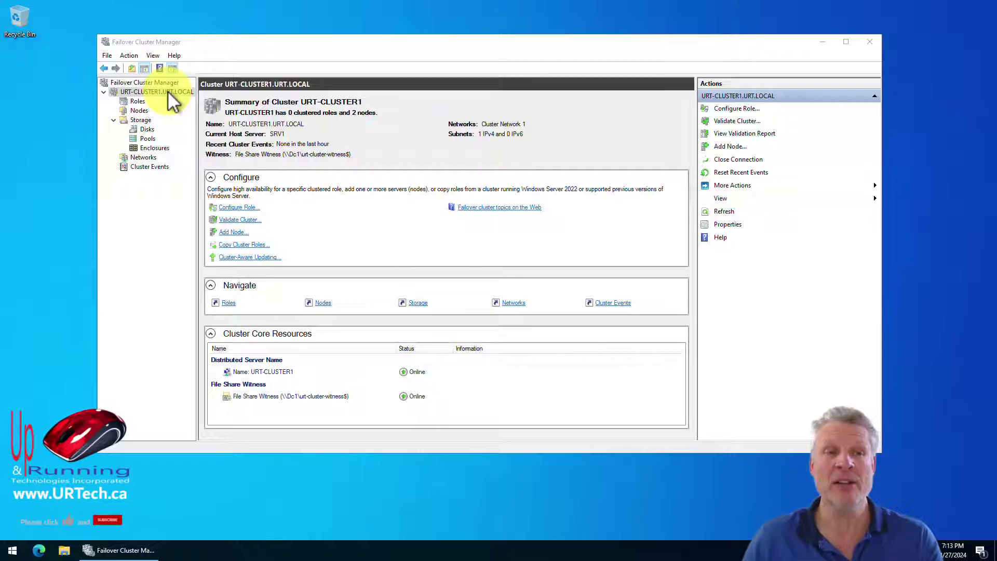
Run Configure Cluster Quorum Settings, choosing Select the quorum witness and then file share witness.
right_click(168, 91)
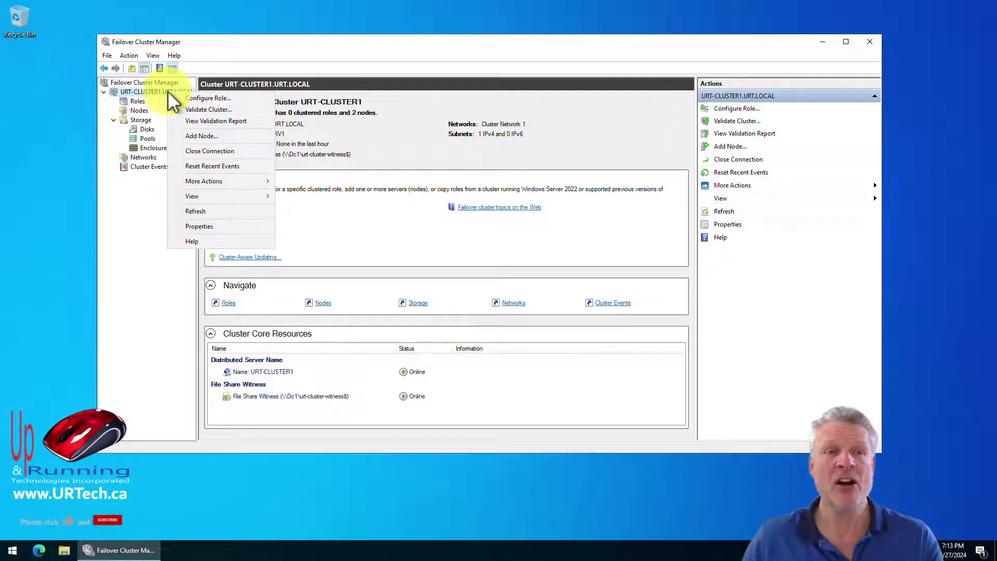
left_click(205, 182)
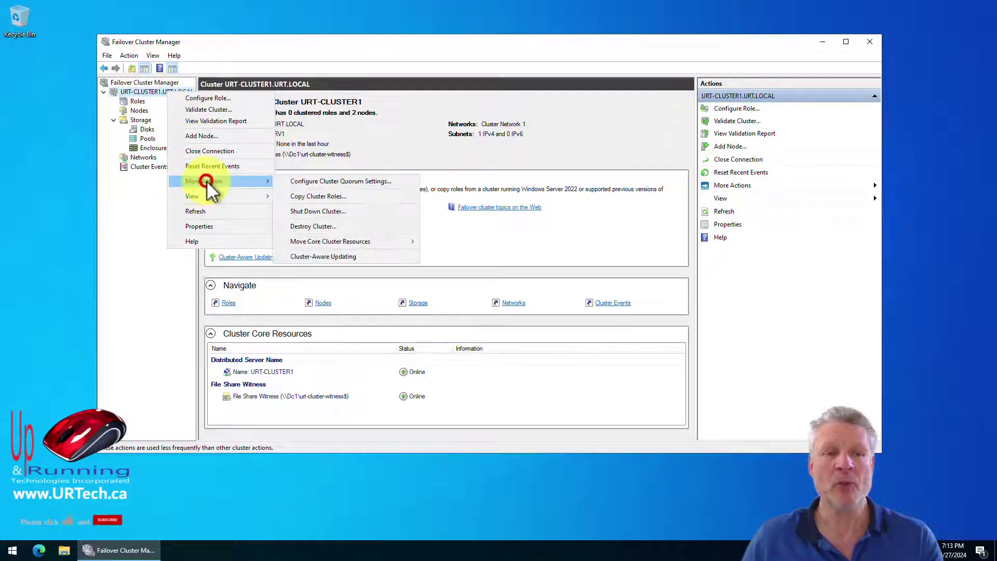
left_click(357, 182)
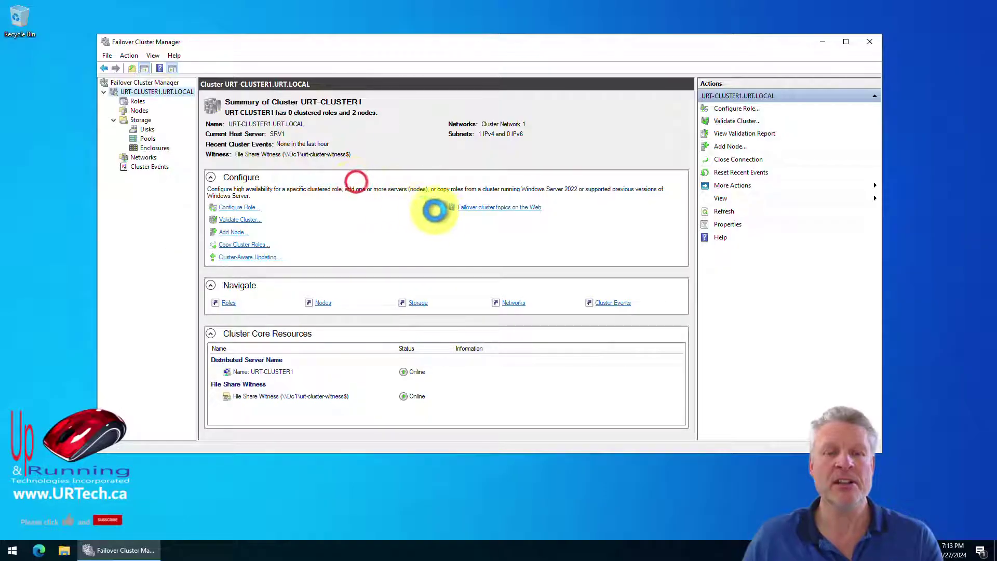
left_click(584, 350)
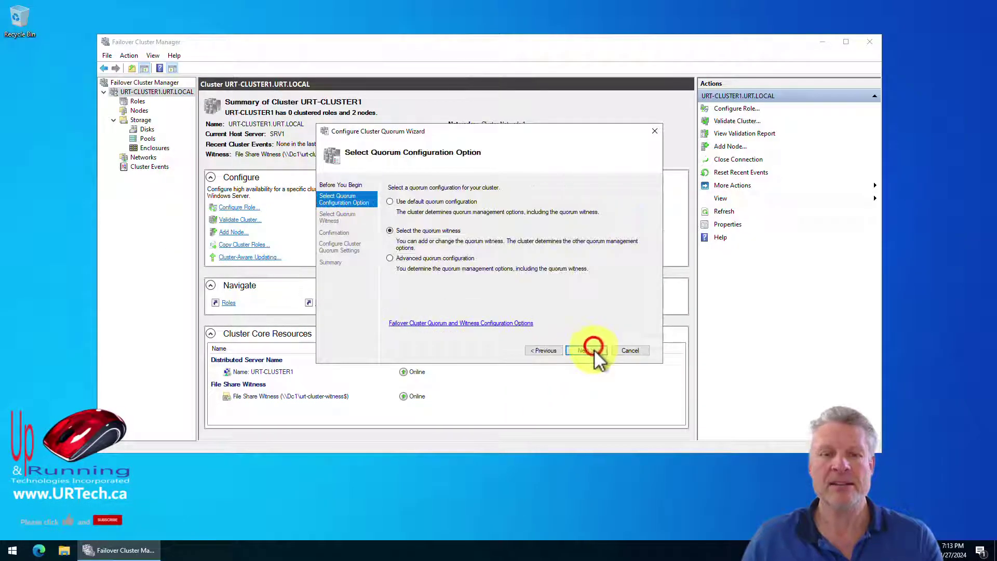
left_click(593, 351)
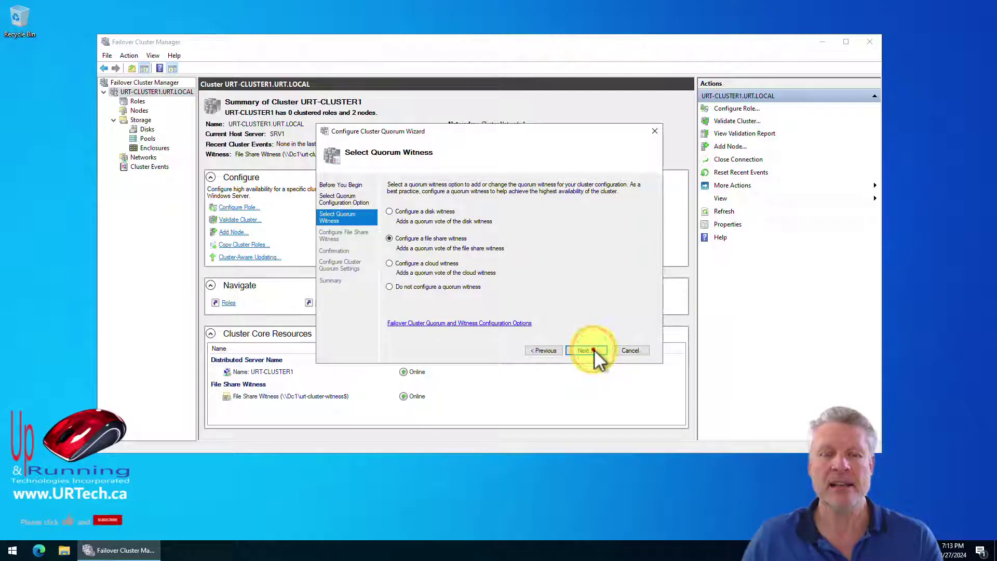
left_click(594, 350)
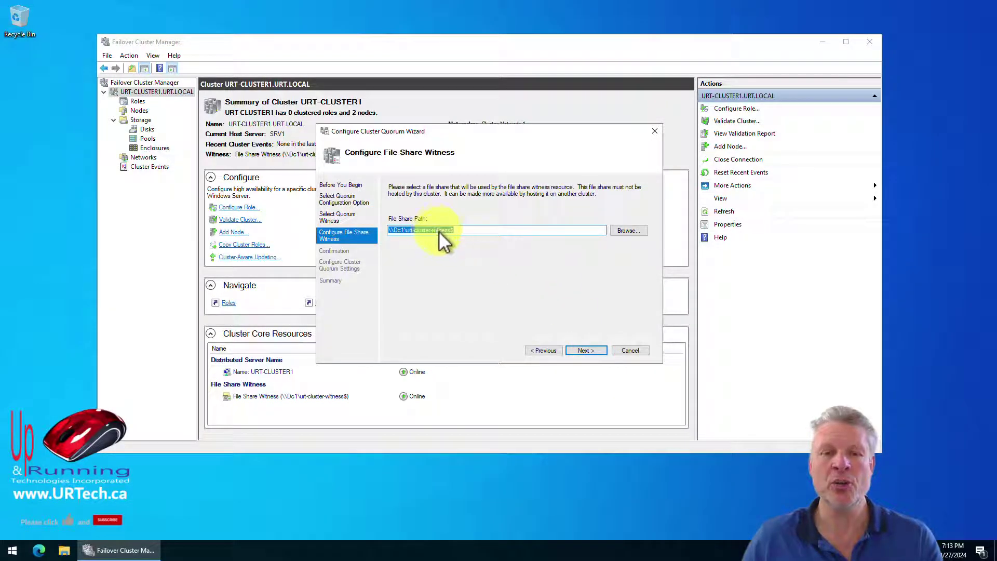
Create a new folder named URT-CLUSTER-WIT2 on DC1's C: drive.
mouse_move(440, 4)
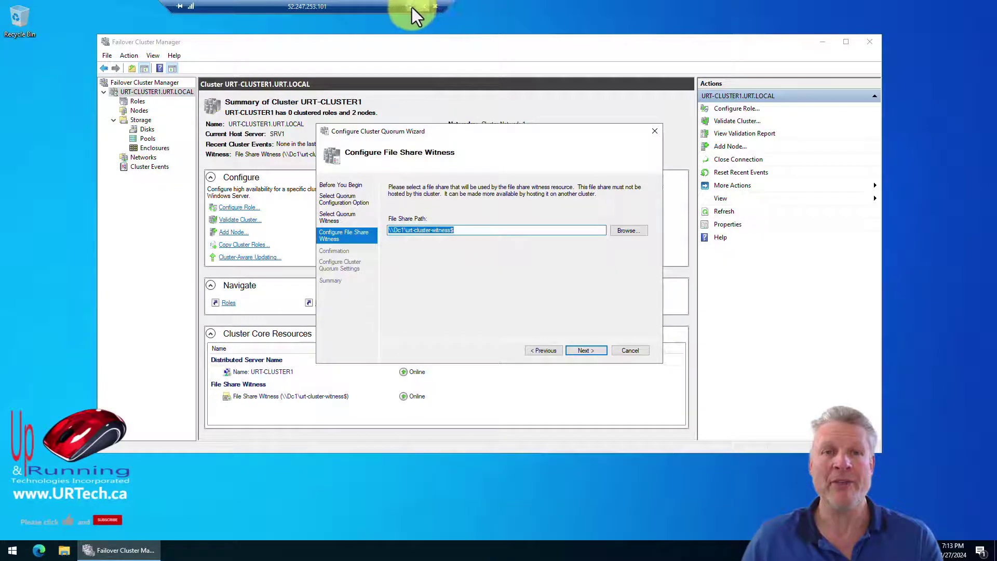
left_click(411, 6)
left_click(234, 548)
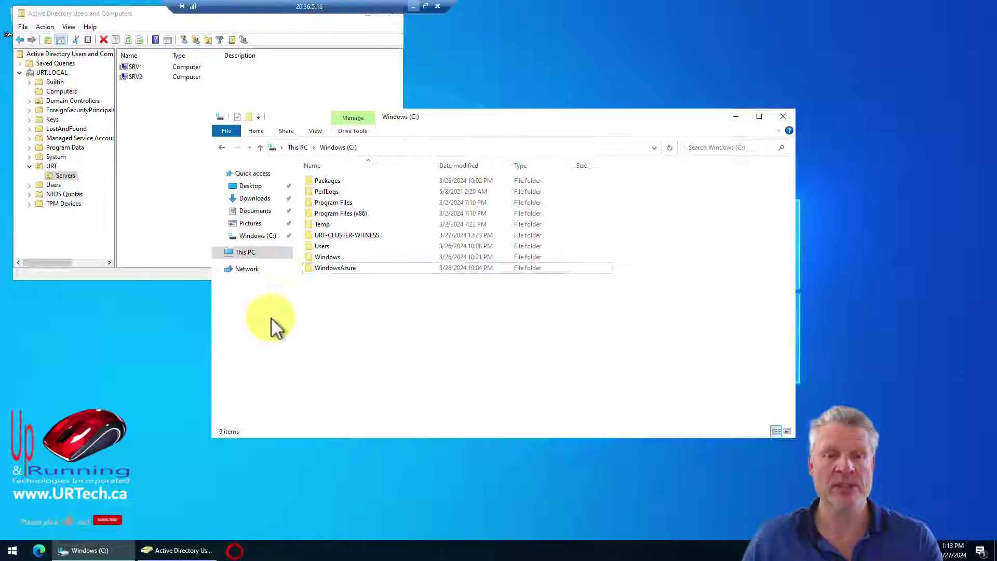
right_click(328, 303)
left_click(368, 414)
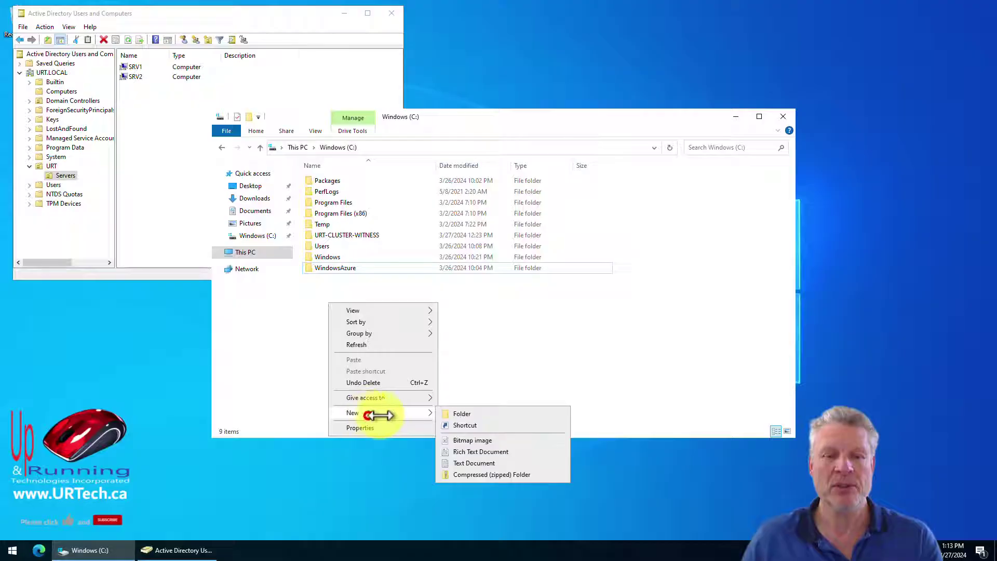
left_click(462, 412)
type("UR")
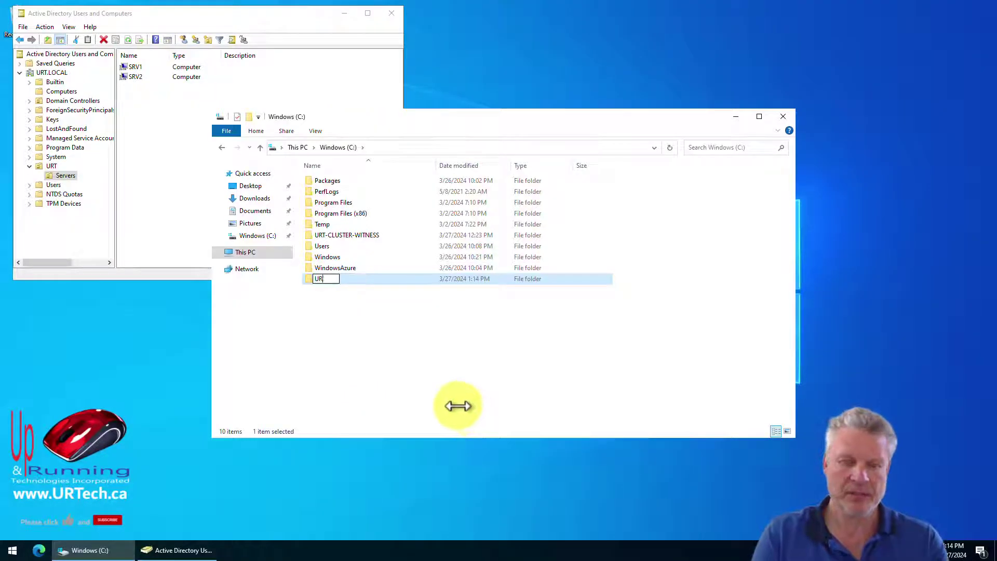
type("T-CLUSTER-WIT2")
left_click(383, 349)
Disable permission inheritance on URT-CLUSTER-WIT2, add an account to its security, and apply.
right_click(345, 278)
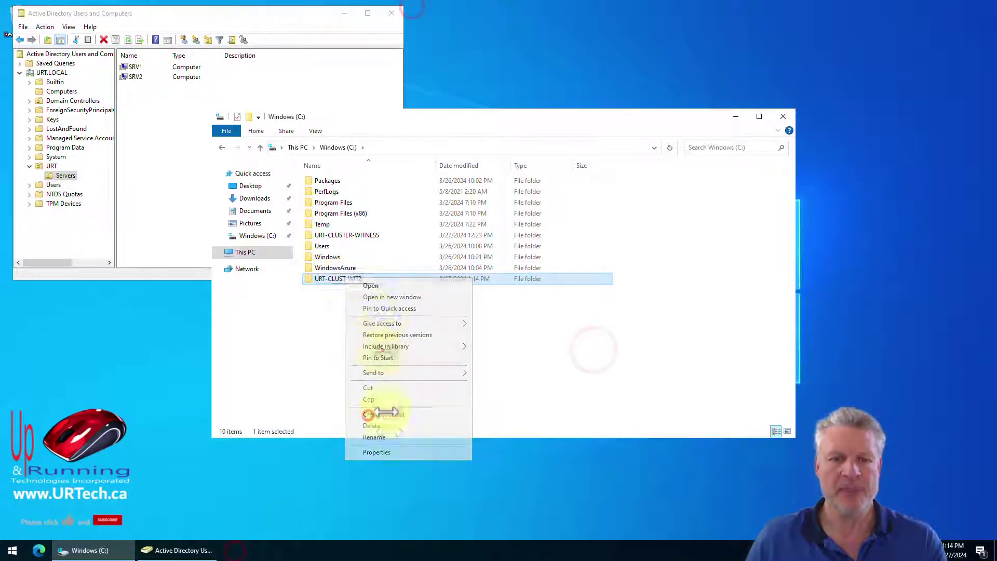
left_click(377, 452)
left_click(413, 302)
left_click(396, 426)
left_click(346, 355)
left_click(508, 292)
left_click(491, 361)
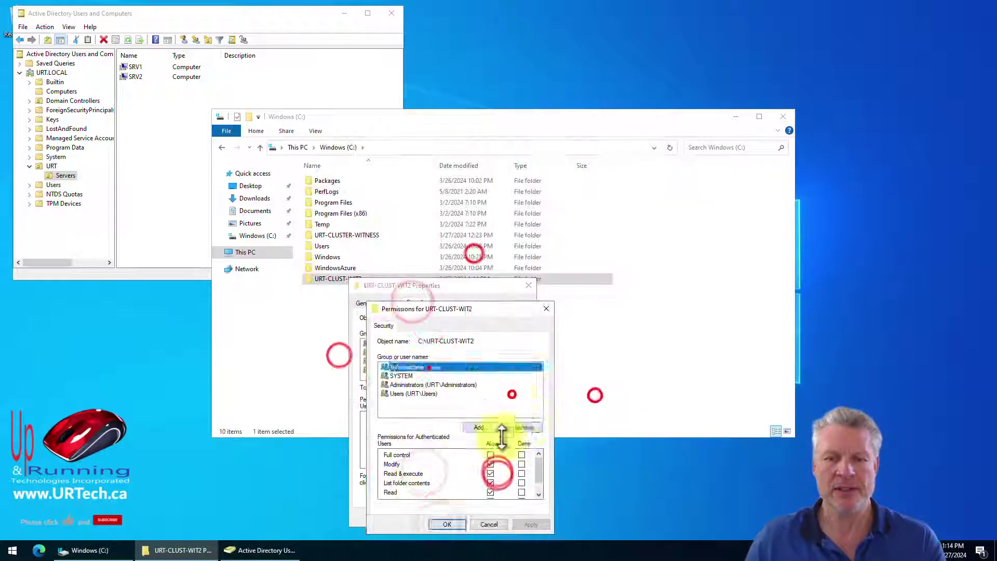
left_click(479, 427)
left_click(475, 422)
left_click(448, 524)
left_click(447, 511)
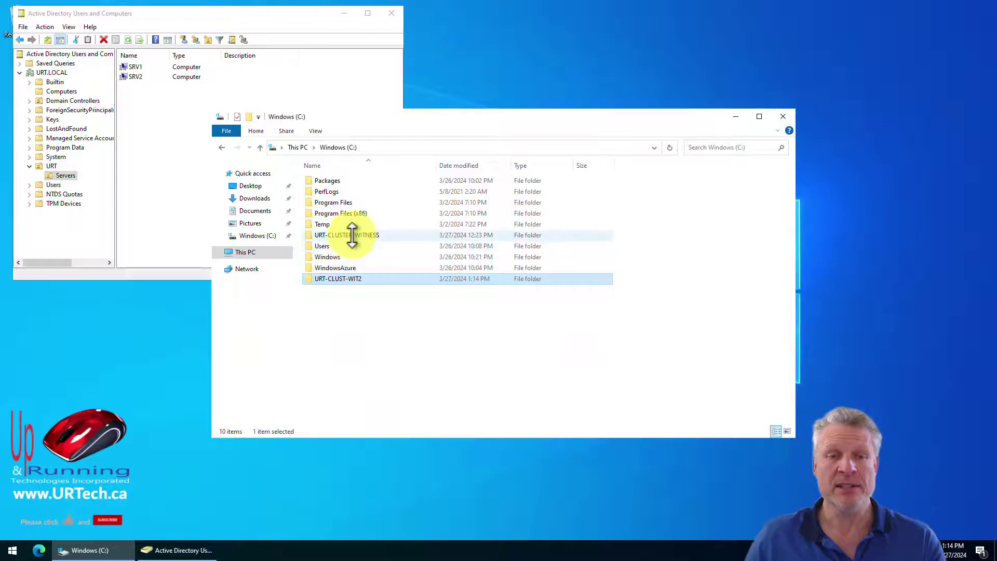
Open URT-CLUSTER-WITNESS and its GUID folder to inspect the Witness file.
double_click(351, 235)
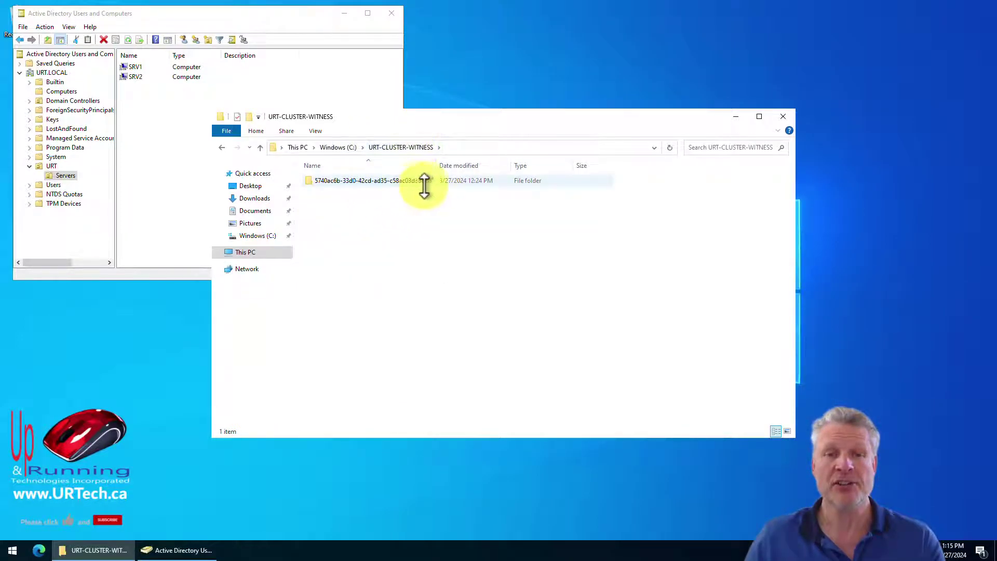
double_click(348, 180)
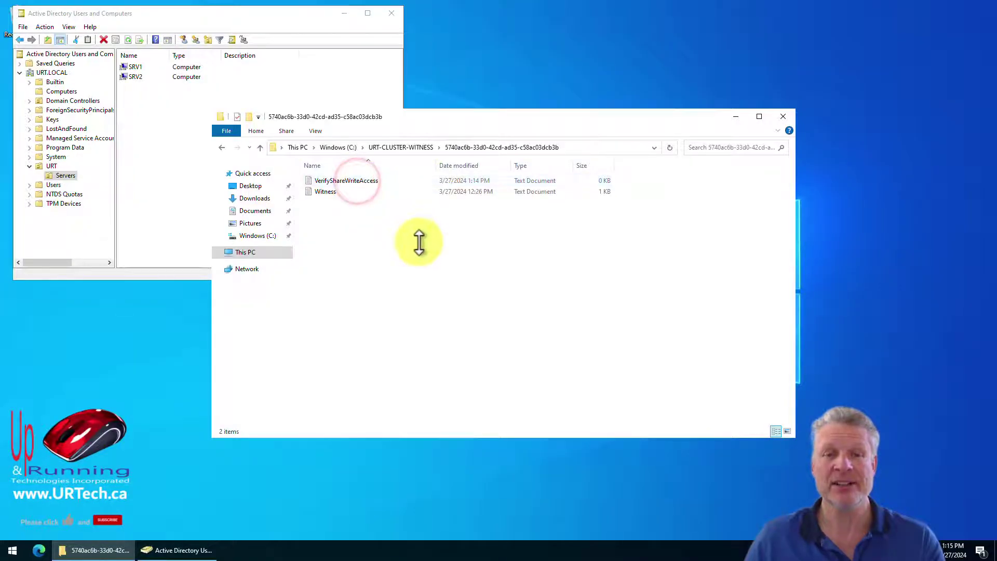
left_click(325, 192)
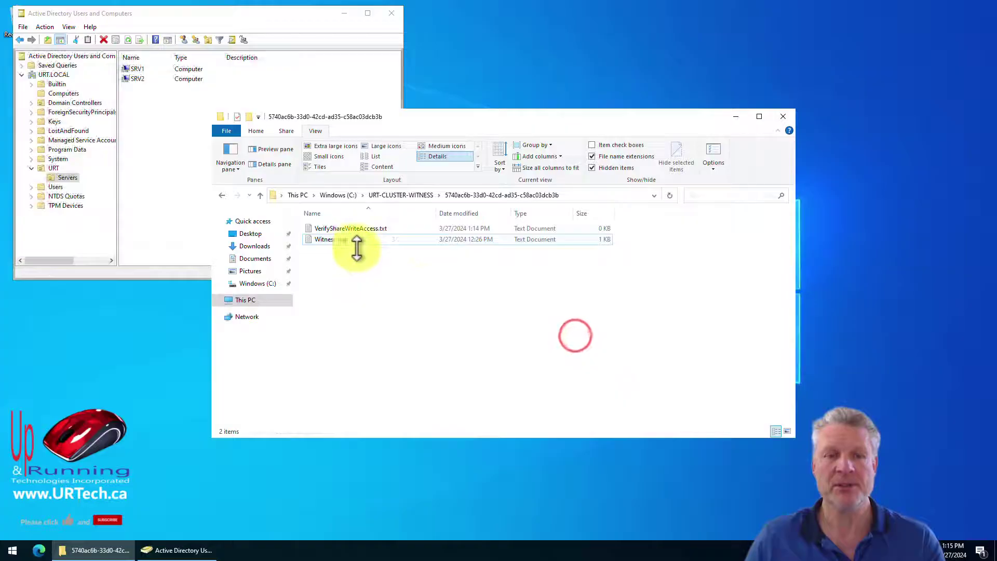
Back on drive C, confirm the new URT-CLUST-WIT2 folder is still empty.
left_click(345, 196)
double_click(343, 305)
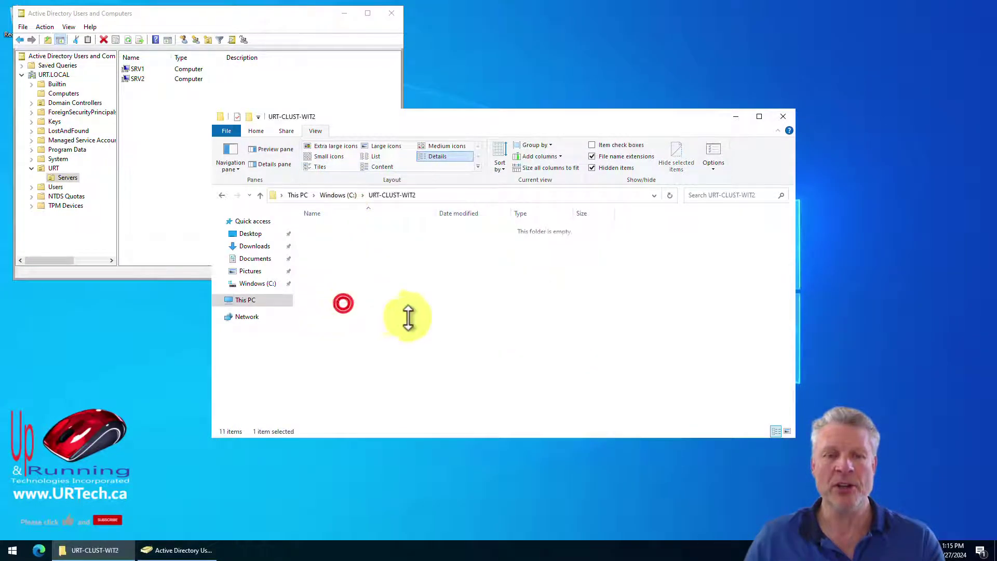
left_click(338, 195)
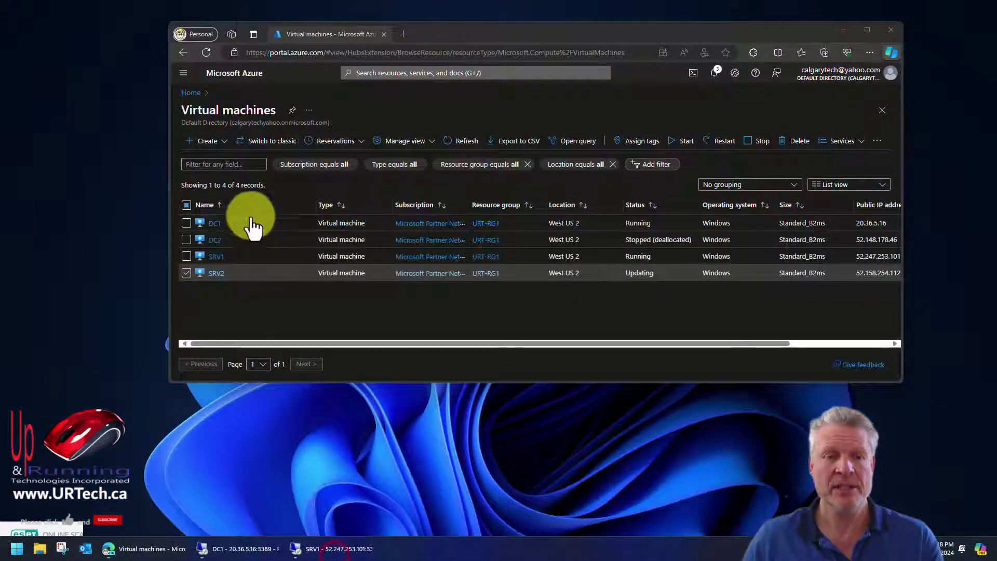
On the cluster server, resume paused node SRV2 without failing roles back so it shows Up.
mouse_move(331, 557)
left_click(337, 496)
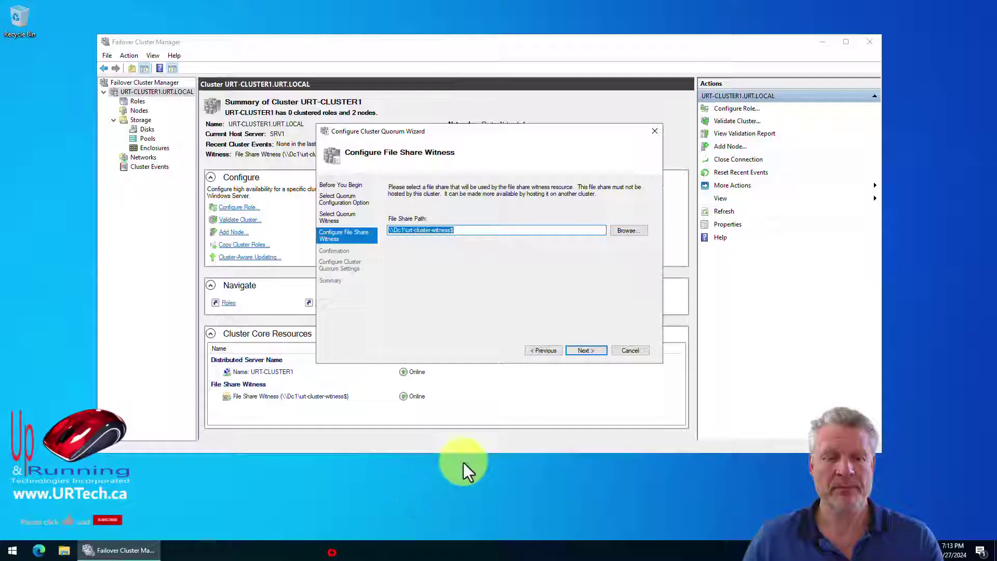
left_click(626, 350)
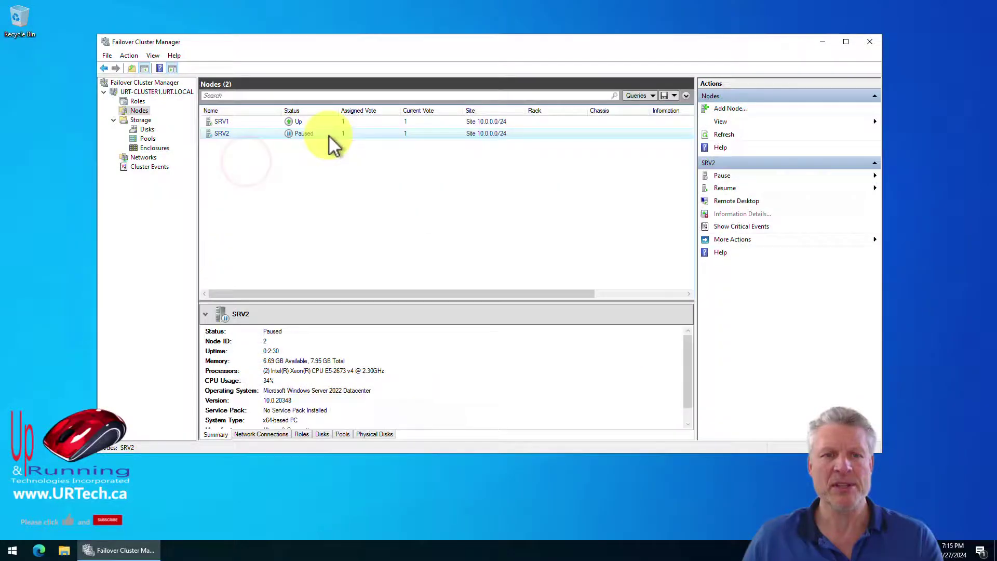
right_click(329, 136)
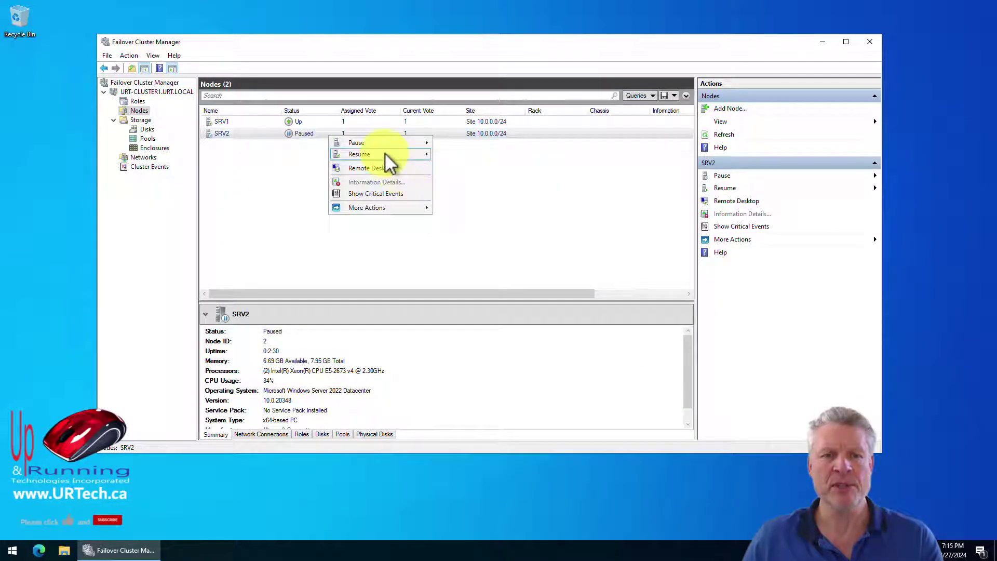
left_click(383, 154)
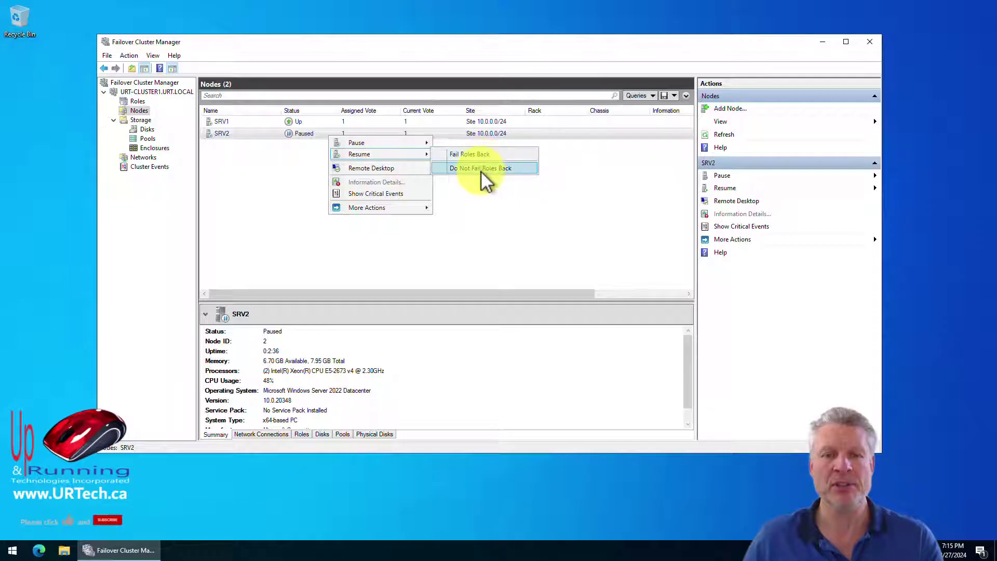
left_click(475, 154)
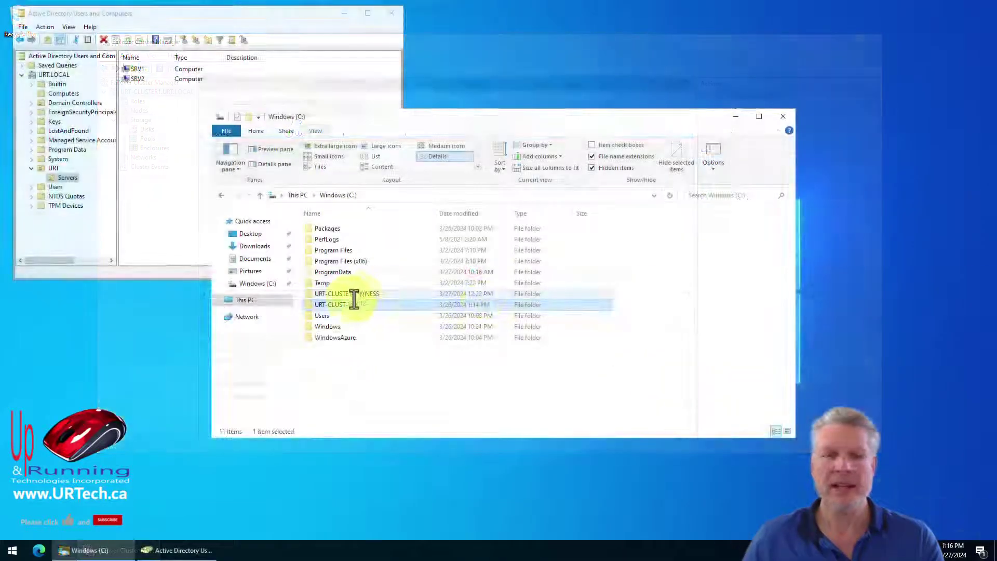
right_click(348, 305)
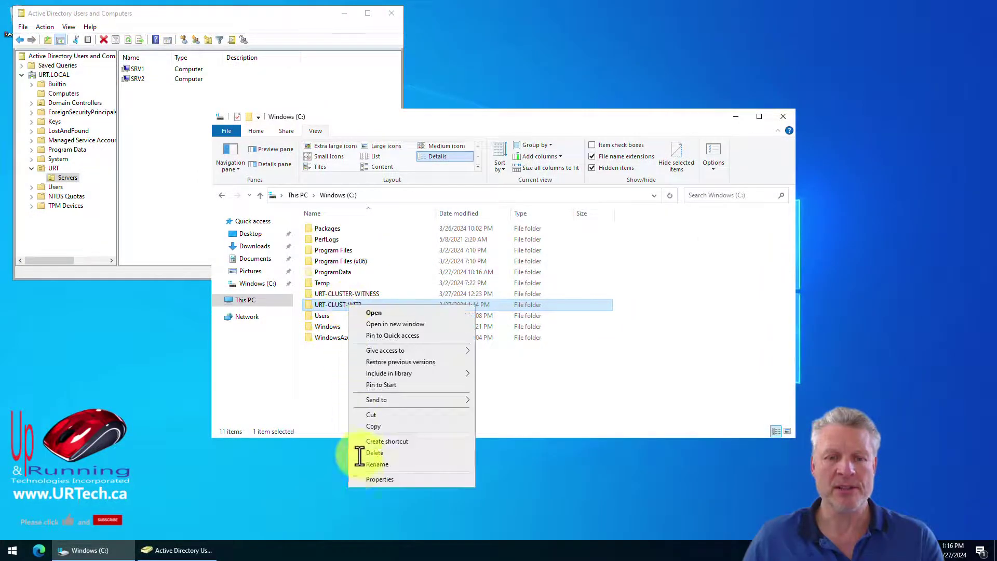
left_click(383, 479)
left_click(418, 311)
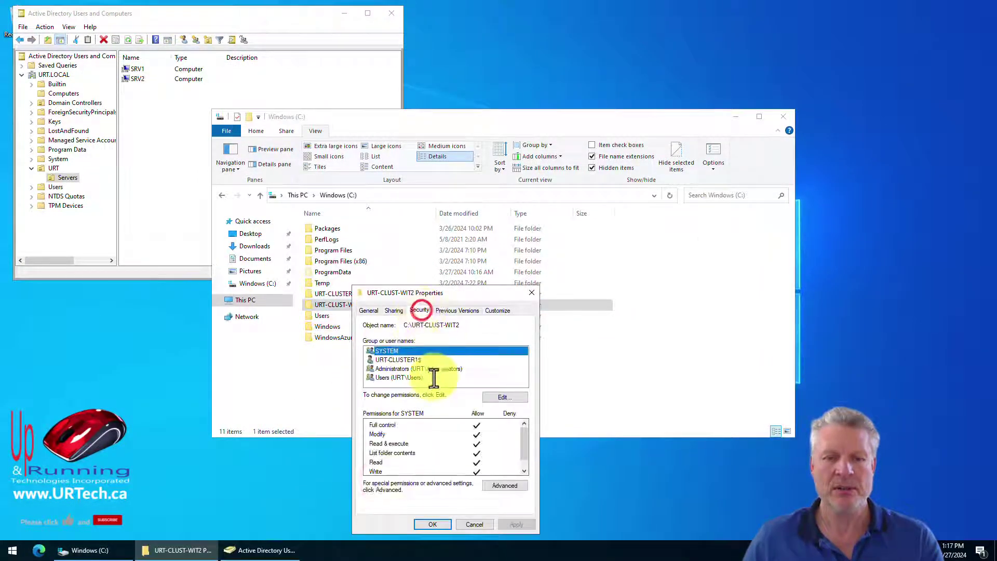
left_click(393, 310)
left_click_drag(422, 367, 330, 356)
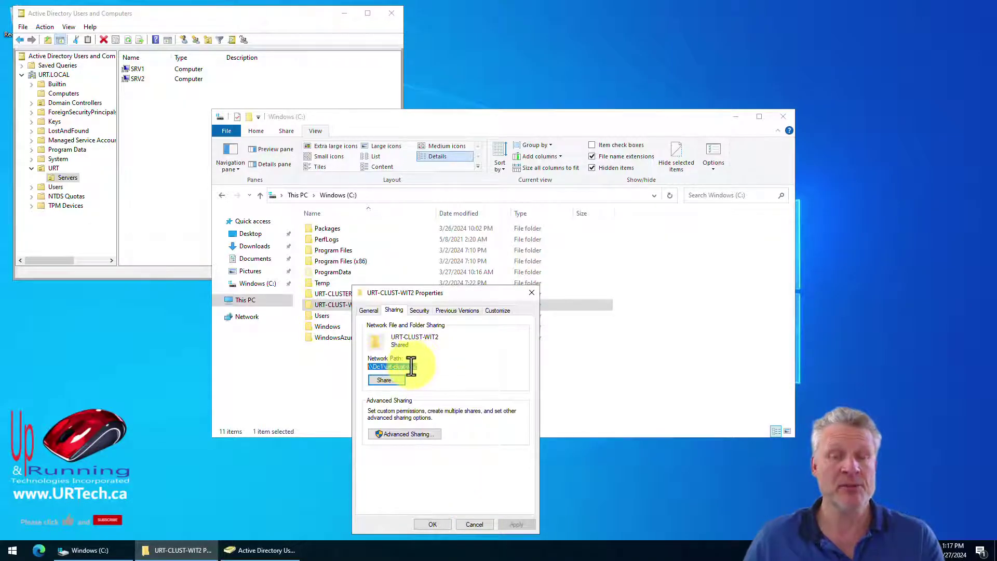
left_click(473, 525)
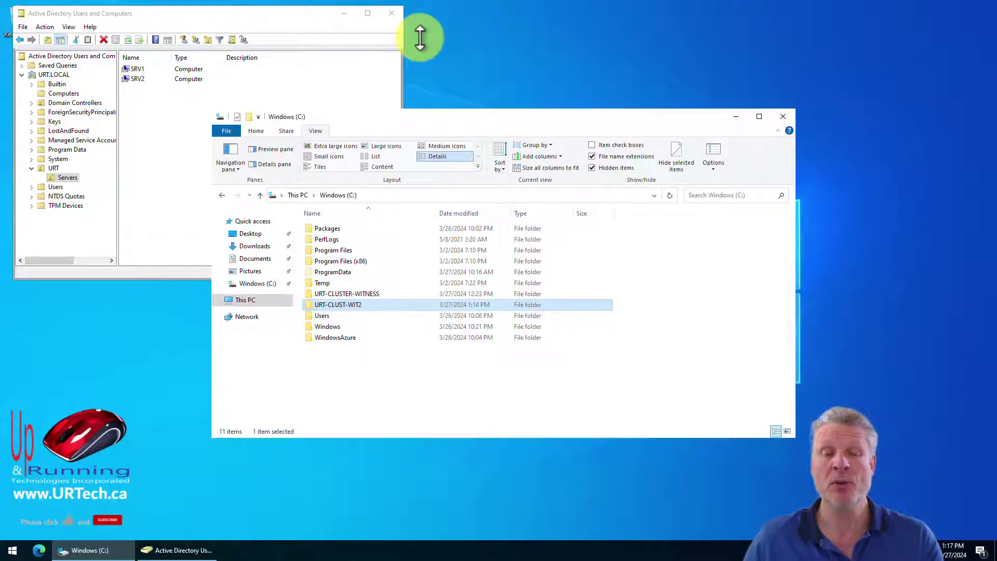
mouse_move(424, 2)
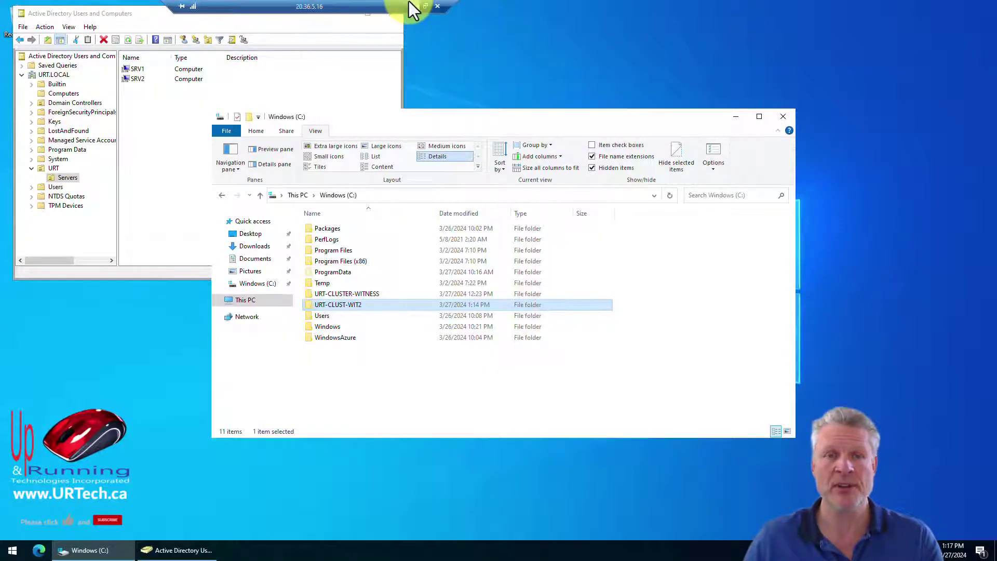
In the SRV1 session, start Configure Cluster Quorum Settings for URT-CLUSTER1.
left_click(410, 2)
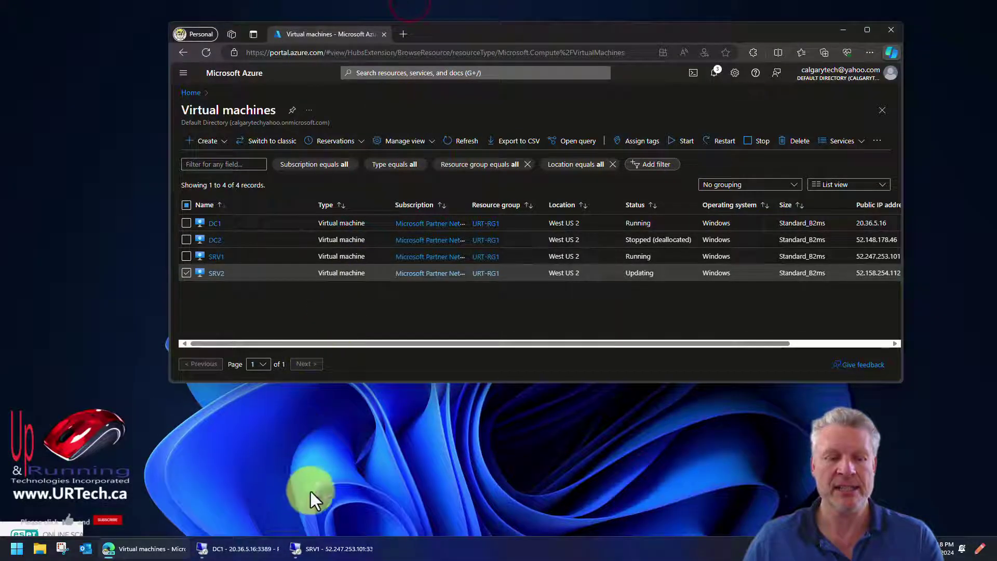
left_click(338, 549)
right_click(151, 96)
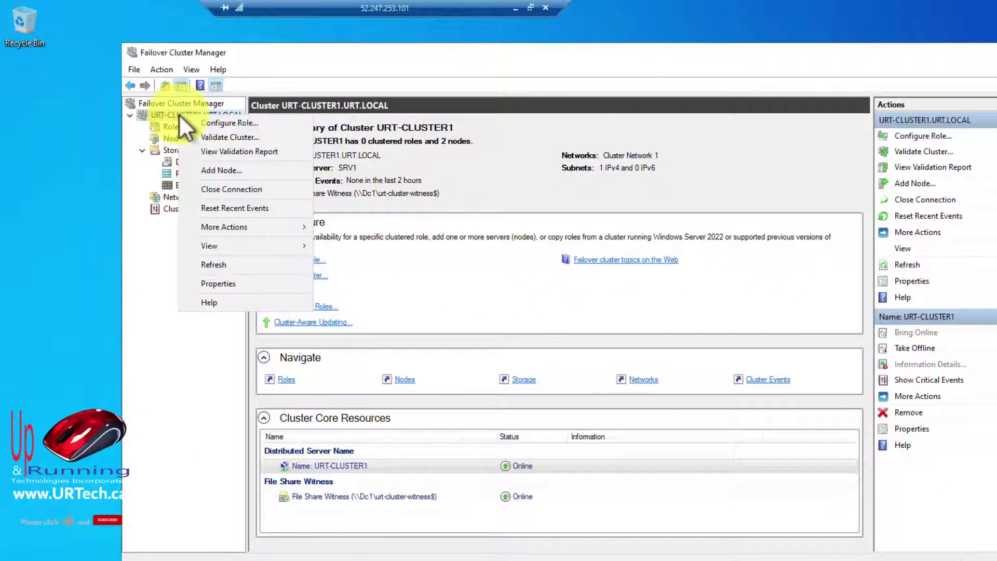
left_click(245, 226)
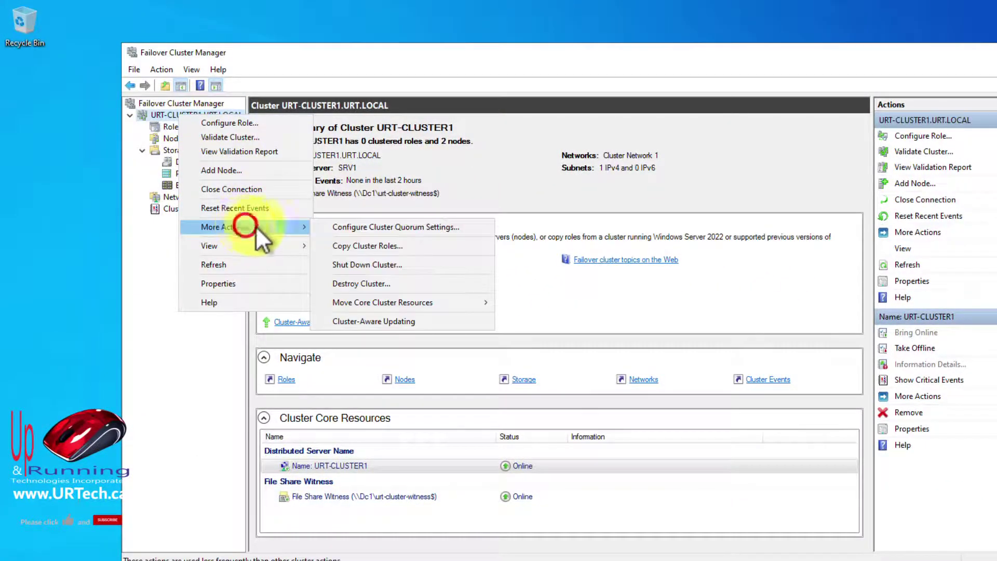
left_click(423, 229)
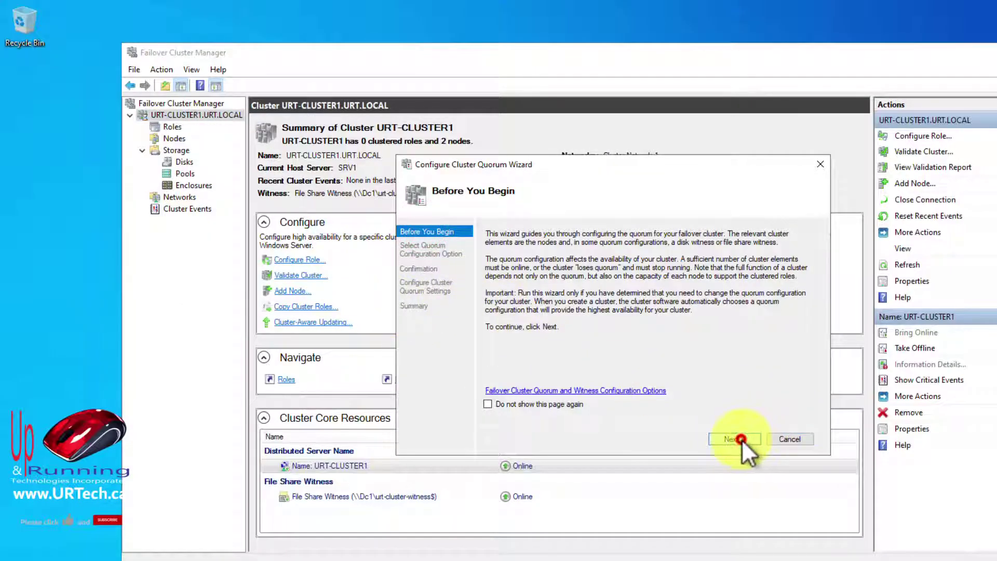
Set the file share witness path to \\Dc1\urt-clust-wit2 and finish the quorum wizard.
left_click(742, 440)
left_click(741, 439)
left_click(742, 440)
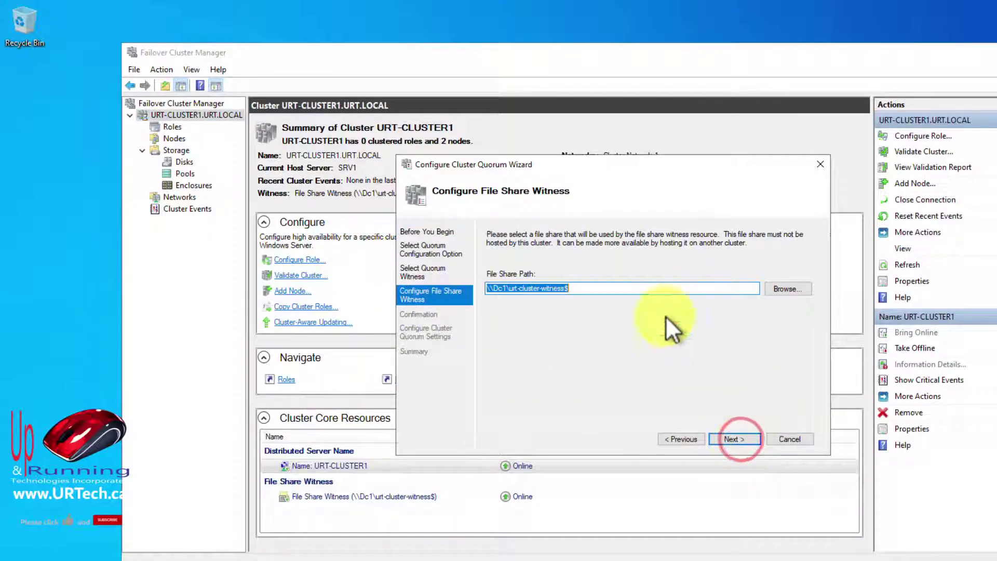
type("\\Dc1\\urt-clust-wit2")
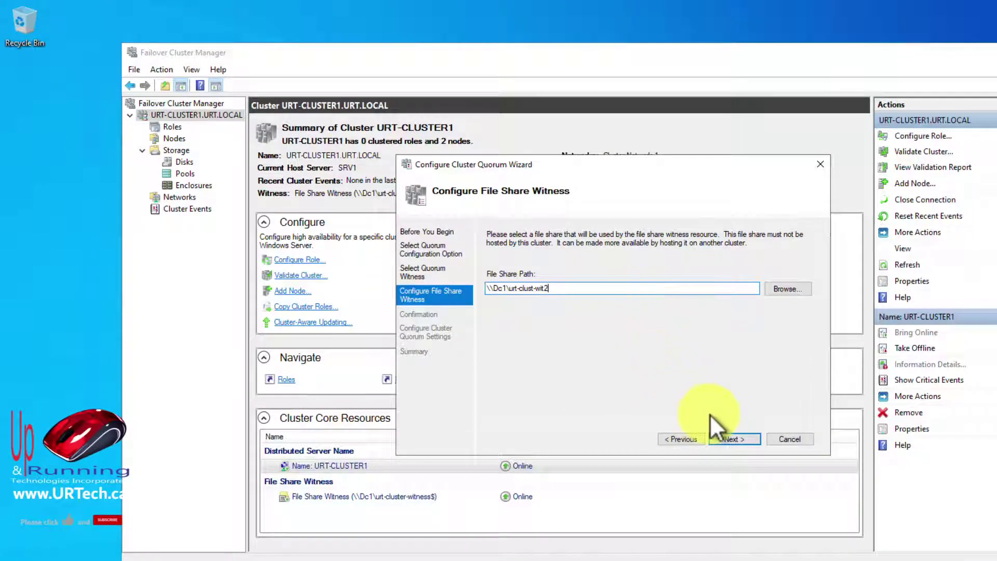
left_click(738, 438)
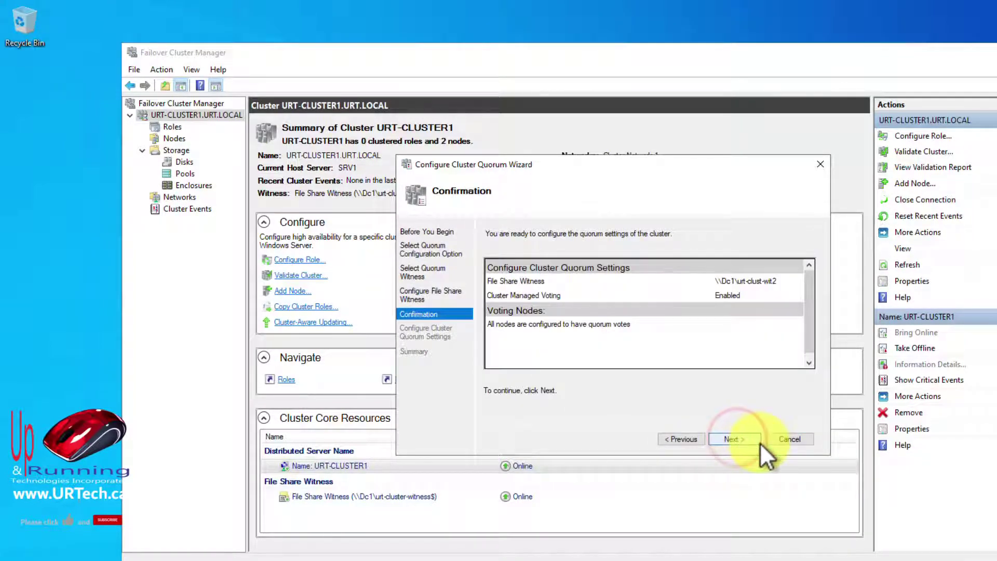
left_click(748, 437)
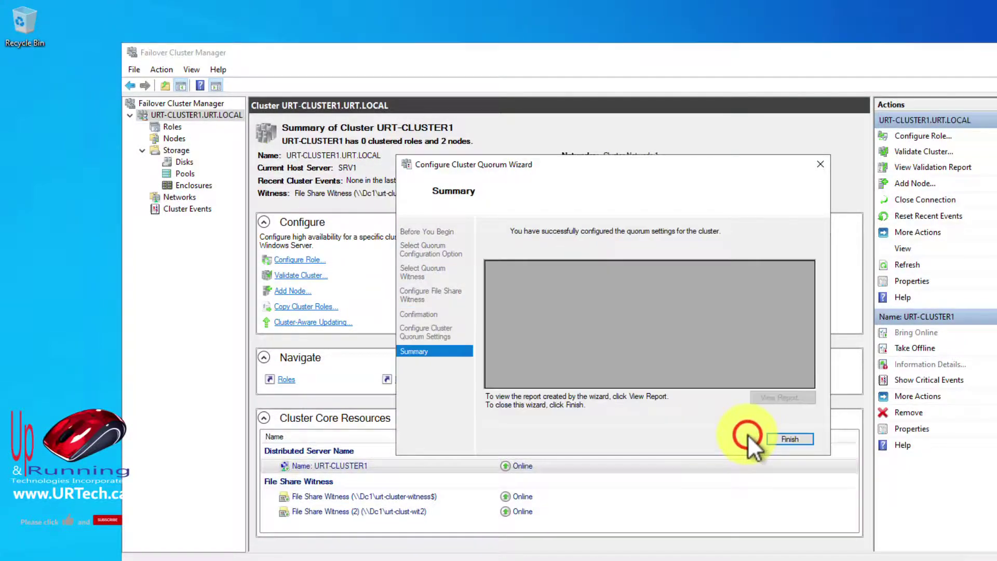
left_click(790, 440)
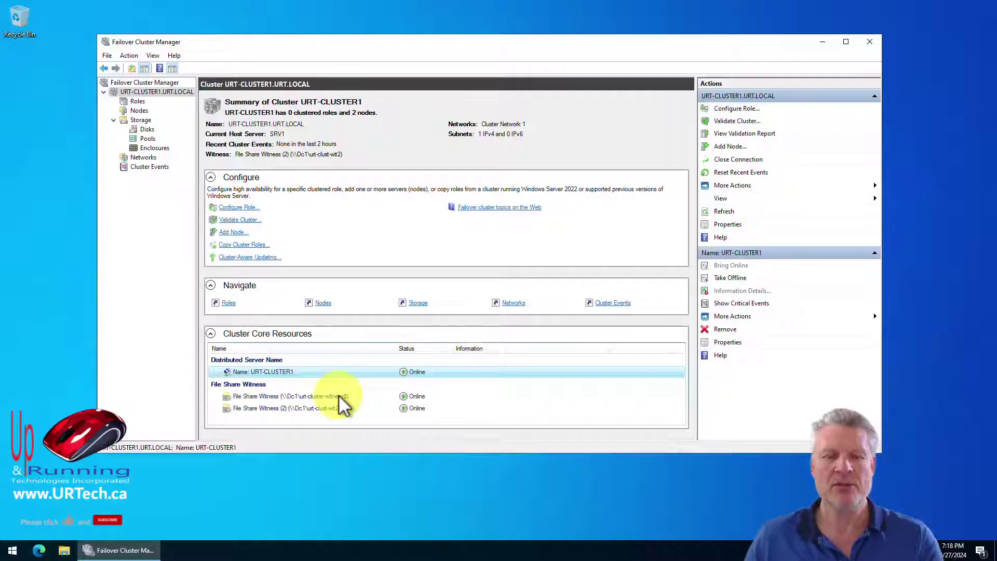
Remove the old witness \\Dc1\urt-cluster-witness$, leaving File Share Witness (2) among the core resources.
right_click(340, 397)
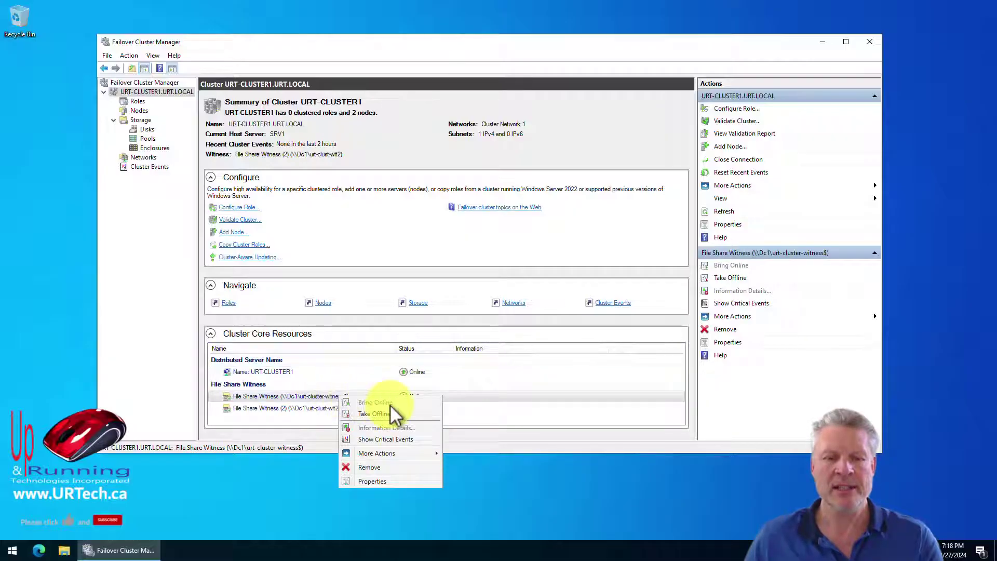
left_click(381, 454)
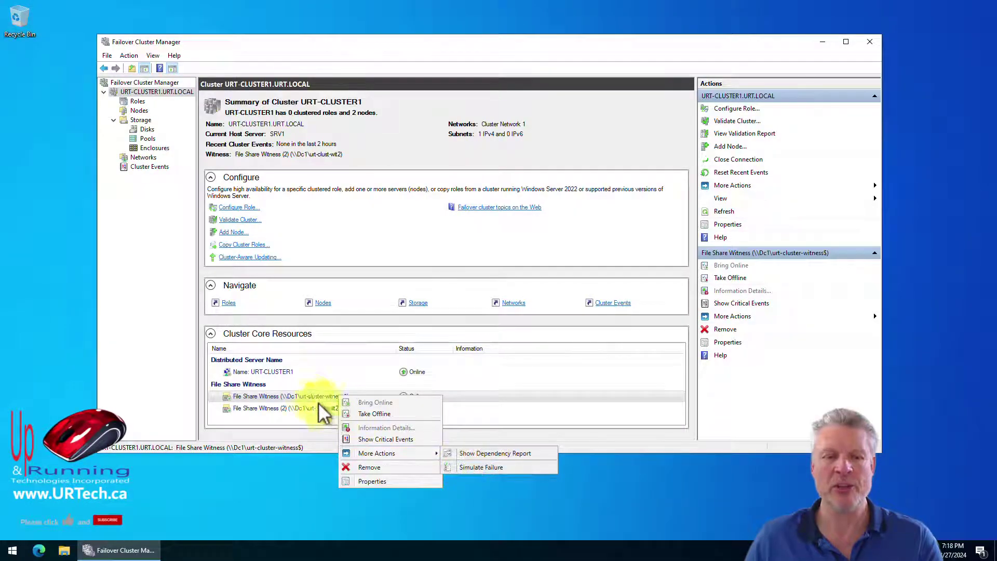
left_click(369, 470)
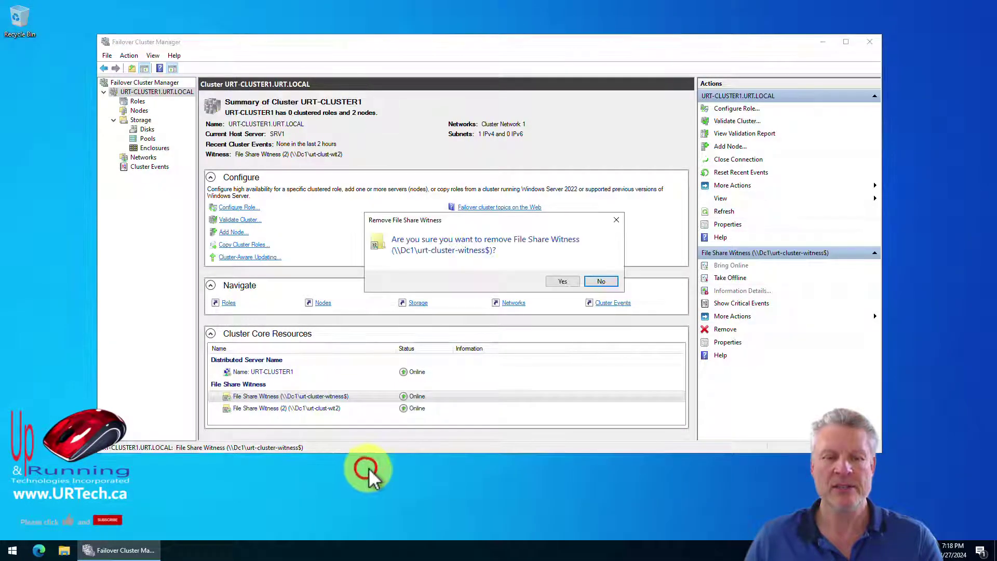
left_click(557, 282)
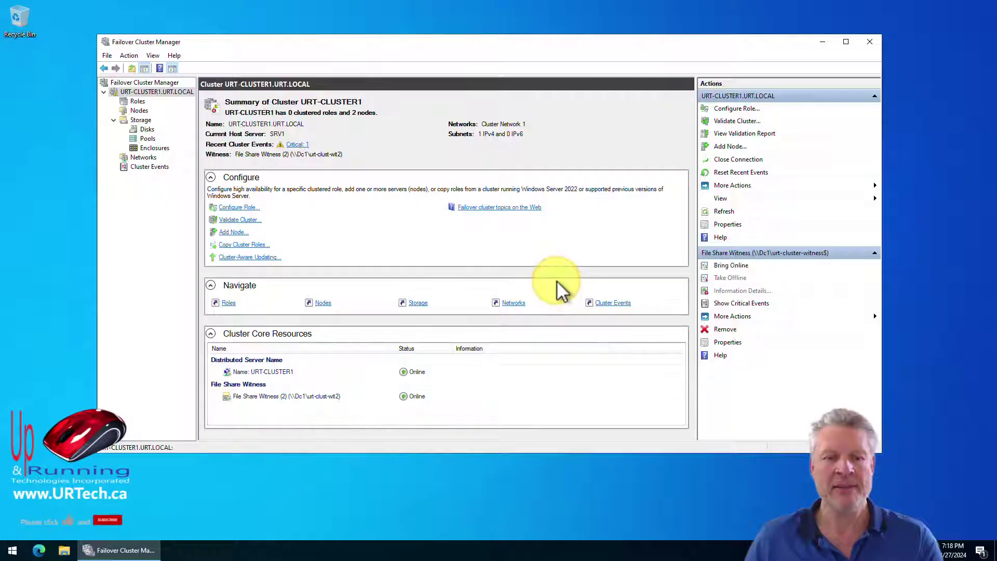
left_click(332, 373)
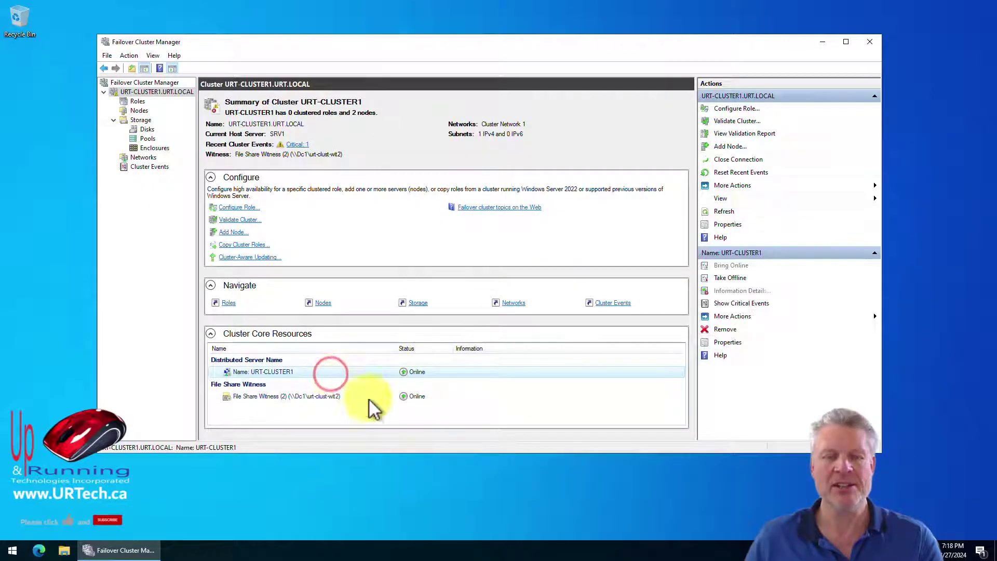
left_click(403, 396)
left_click(416, 372)
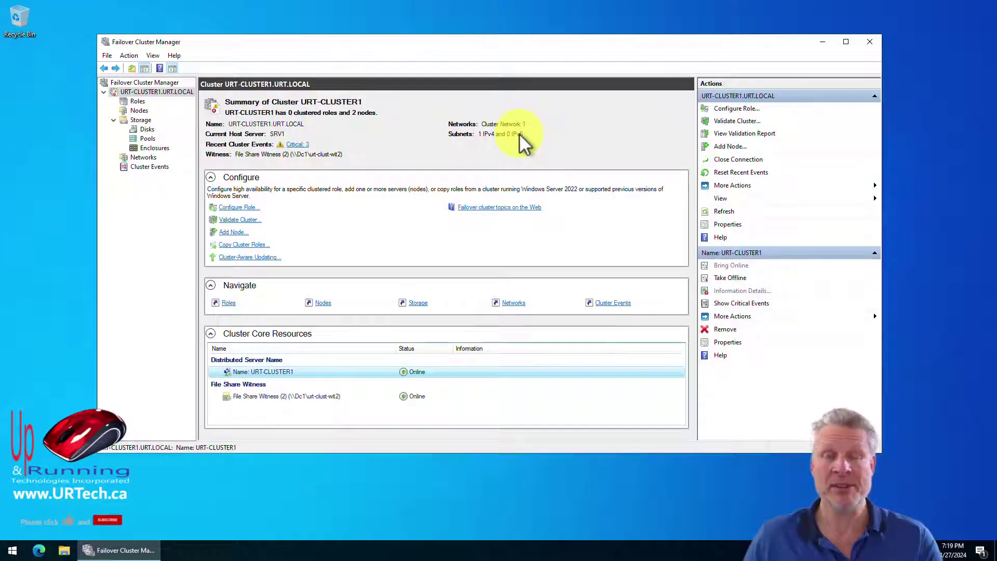
Open Storage > Disks and try Add Disk, which finds no suitable disks.
left_click(147, 130)
left_click(726, 109)
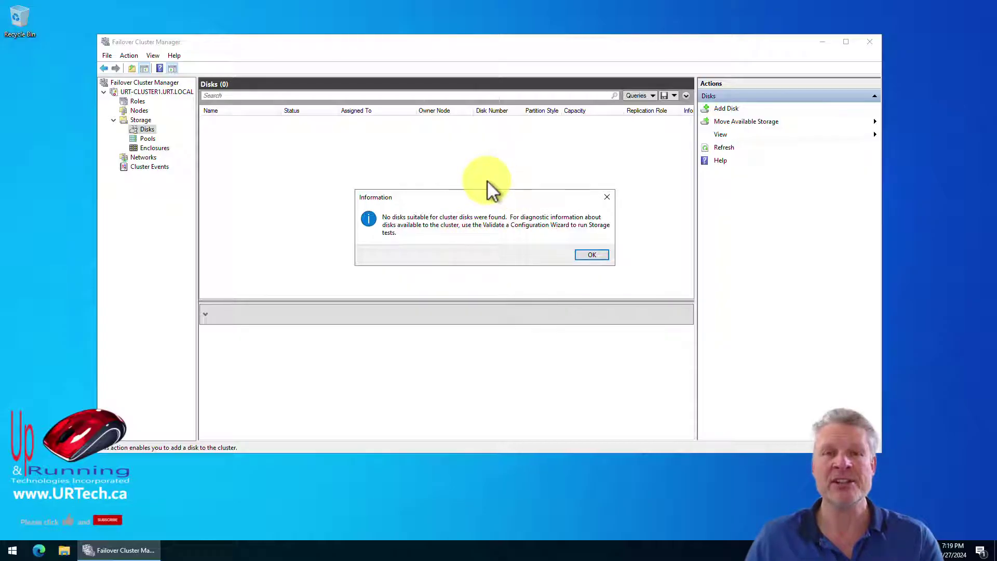
Open Disk Management, then launch the iSCSI Initiator, allowing its service to start.
right_click(12, 550)
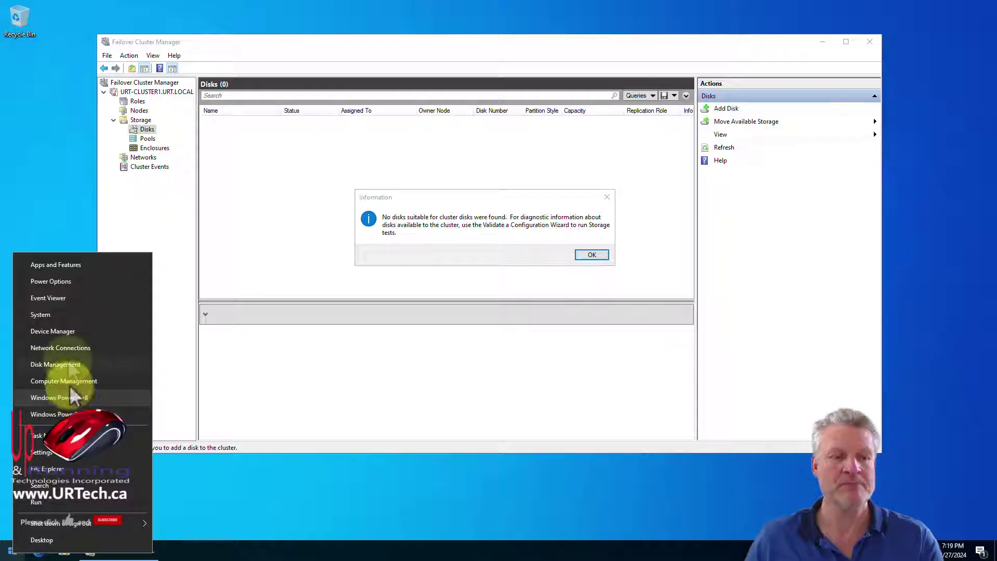
left_click(56, 364)
left_click(12, 550)
type("isis")
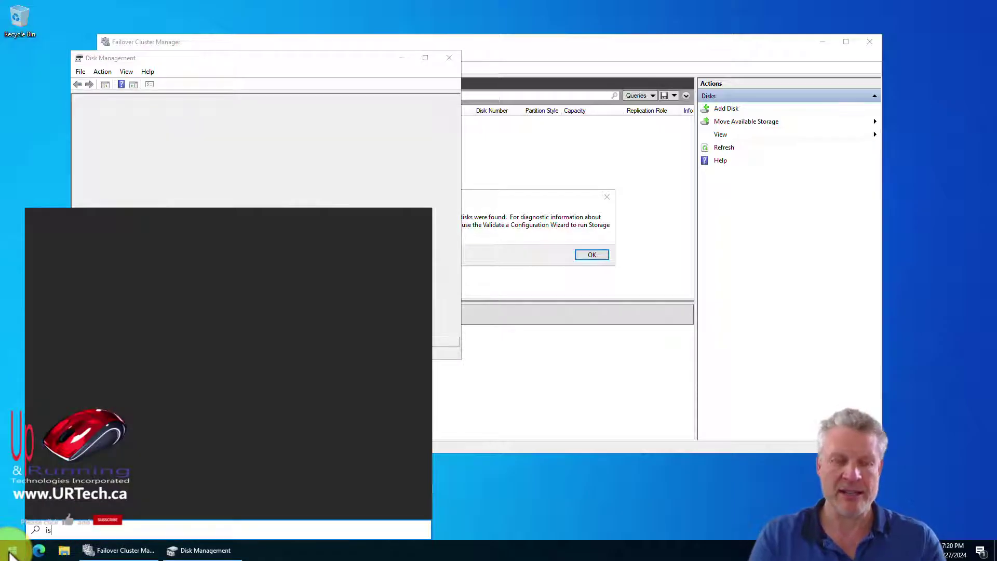
key("BackSpace")
key("BackSpace")
type("csi")
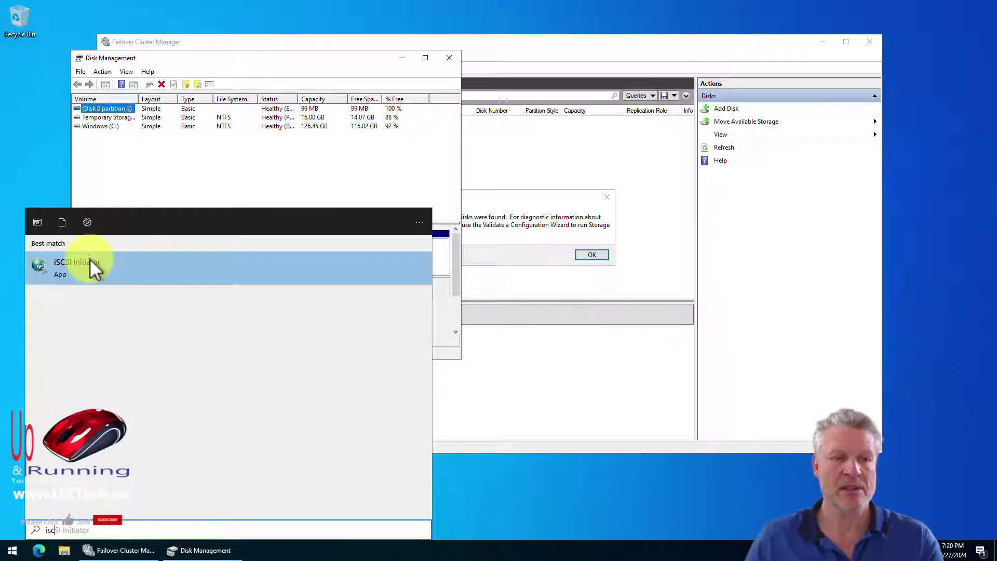
left_click(93, 267)
left_click(534, 316)
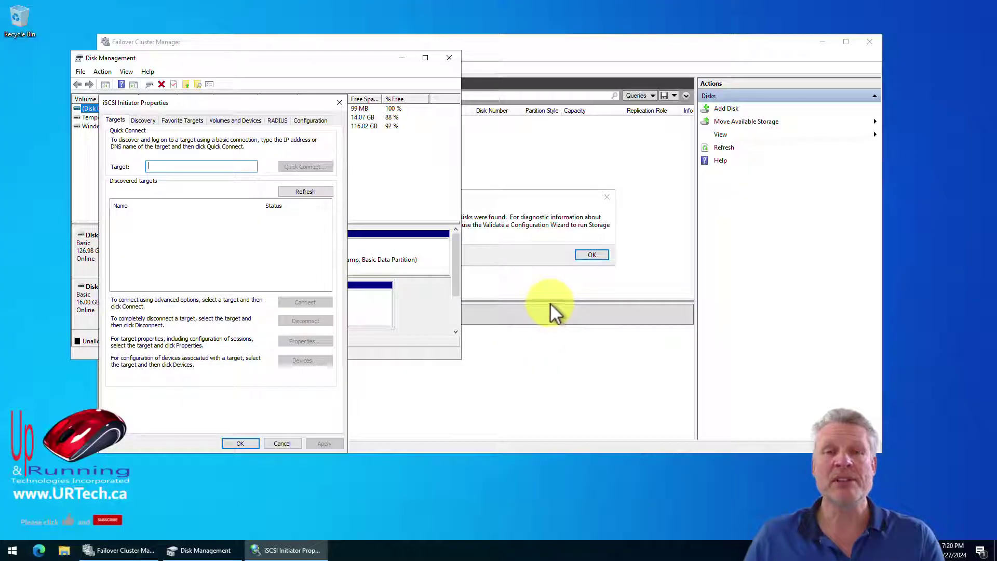
left_click_drag(192, 102, 332, 109)
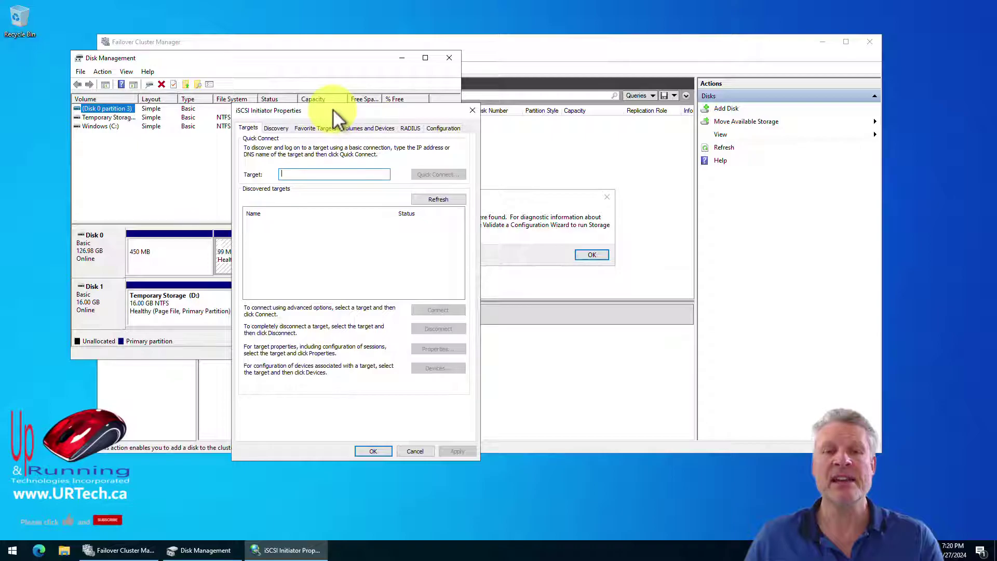
Dismiss the no-disks notice and confirm C:\ClusterStorage is empty.
left_click(532, 196)
left_click(593, 252)
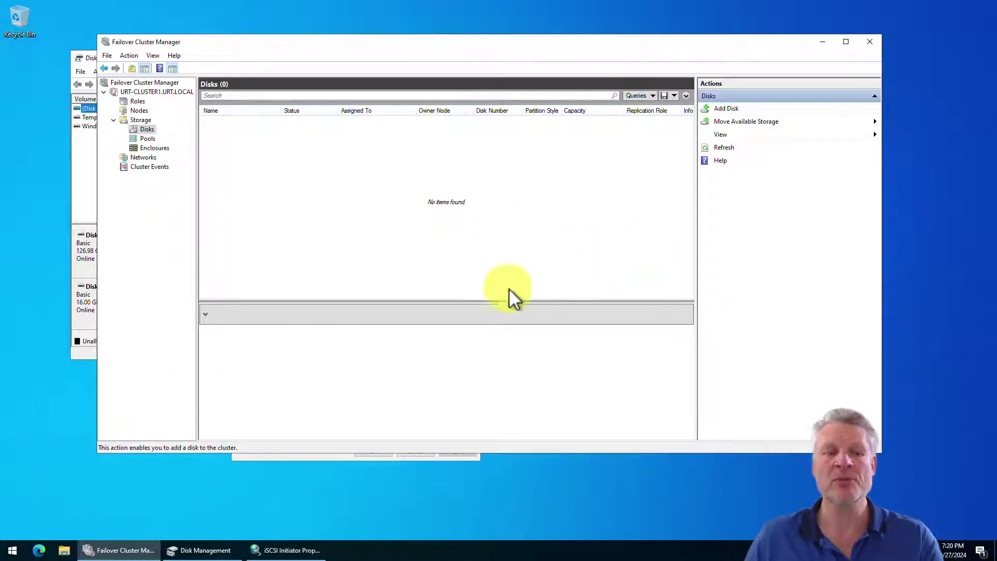
left_click(64, 550)
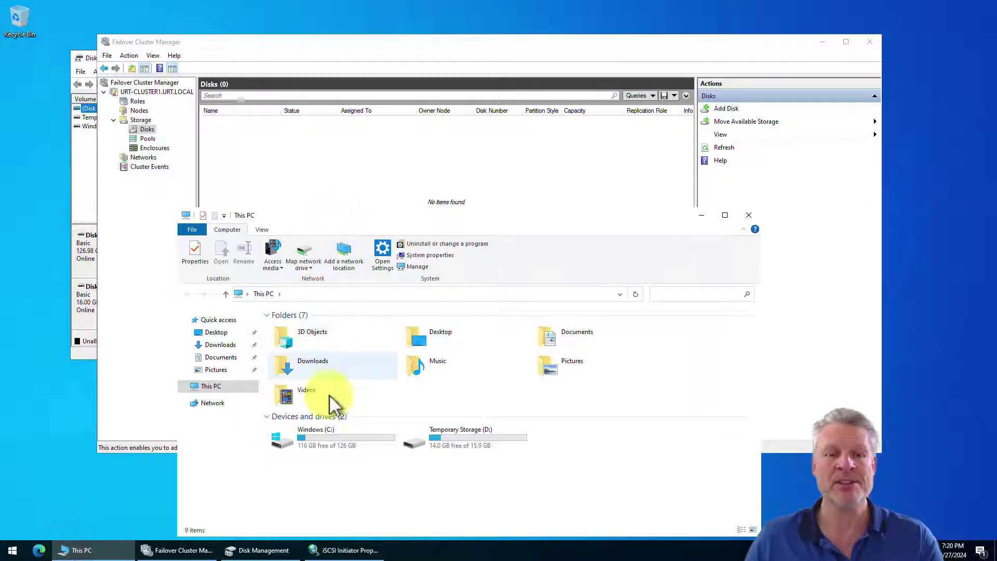
double_click(322, 447)
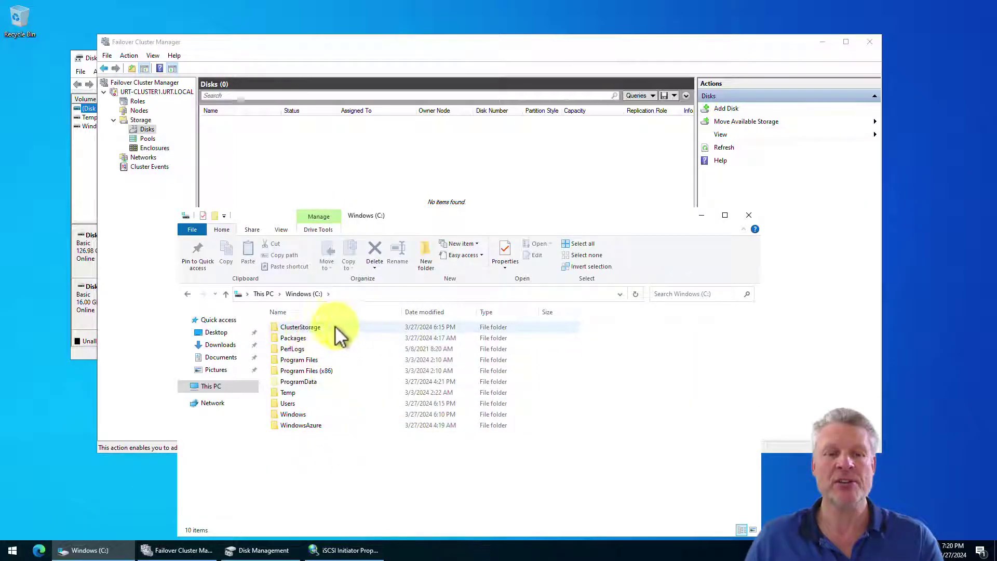
double_click(312, 327)
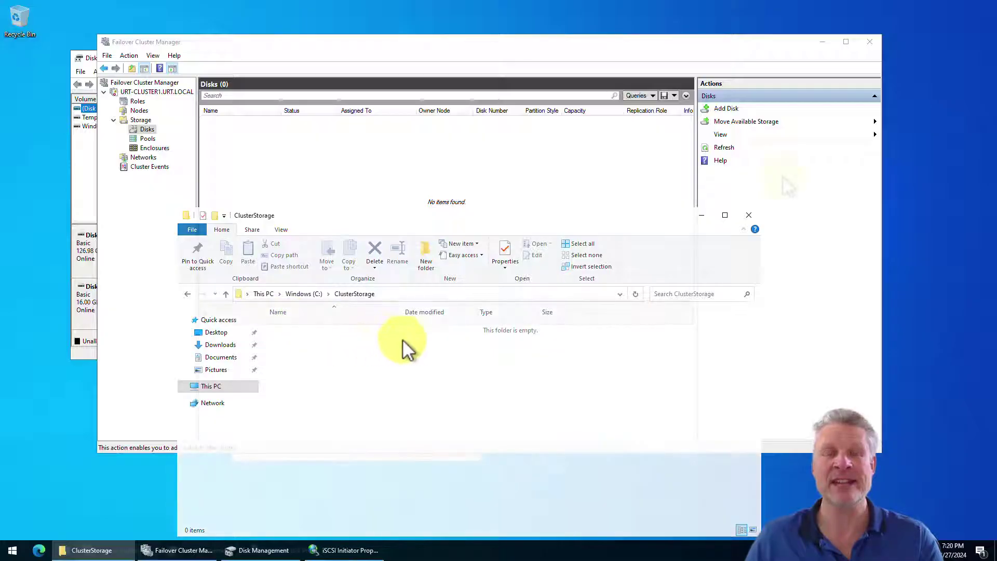
key("alt+F4")
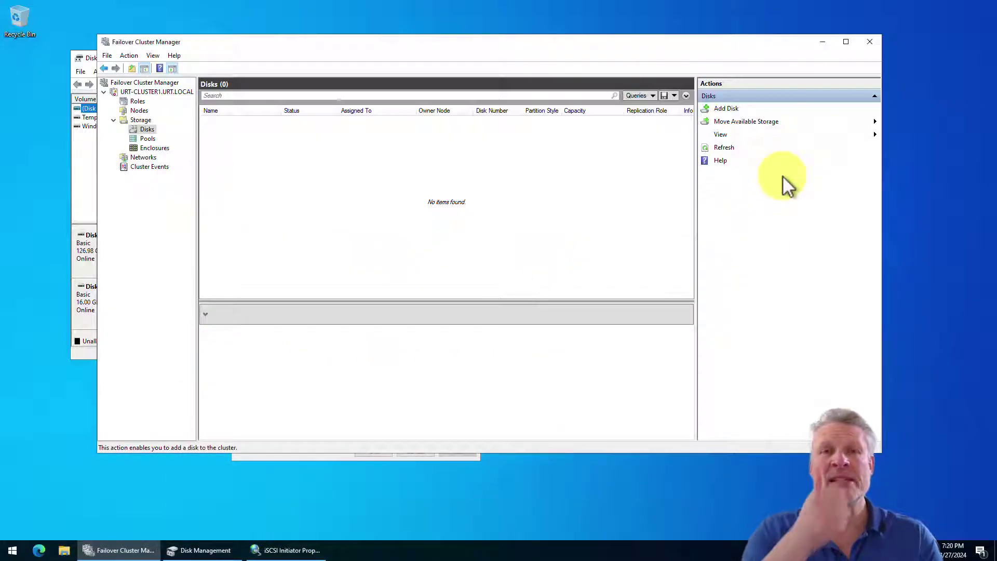